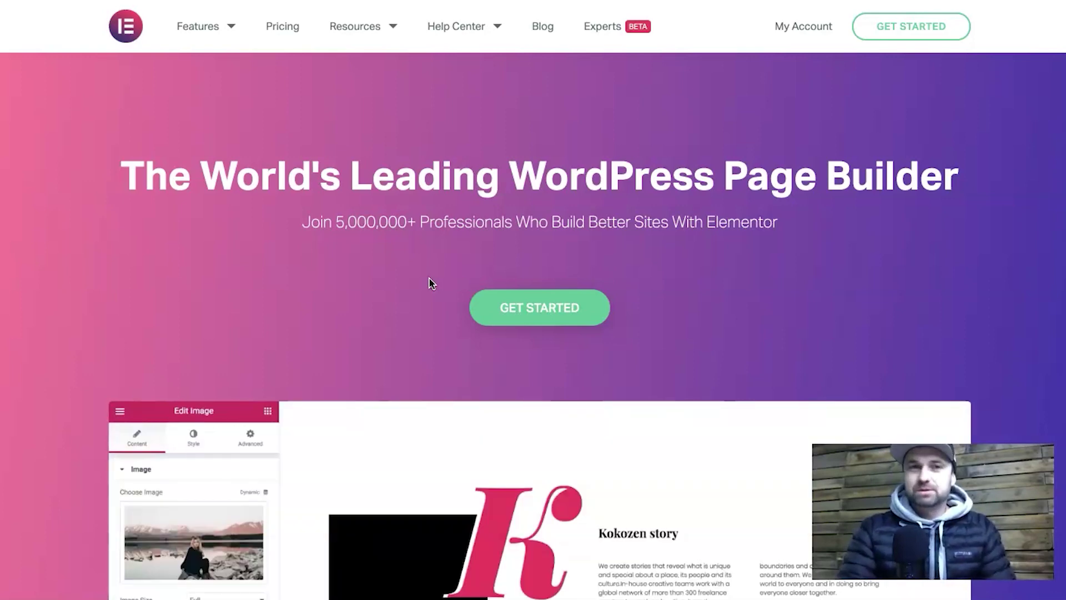
# - View Elementor's pricing page and compare the site limits and features of the Free, Personal, Plus and Expert plans
pyautogui.click(280, 29)
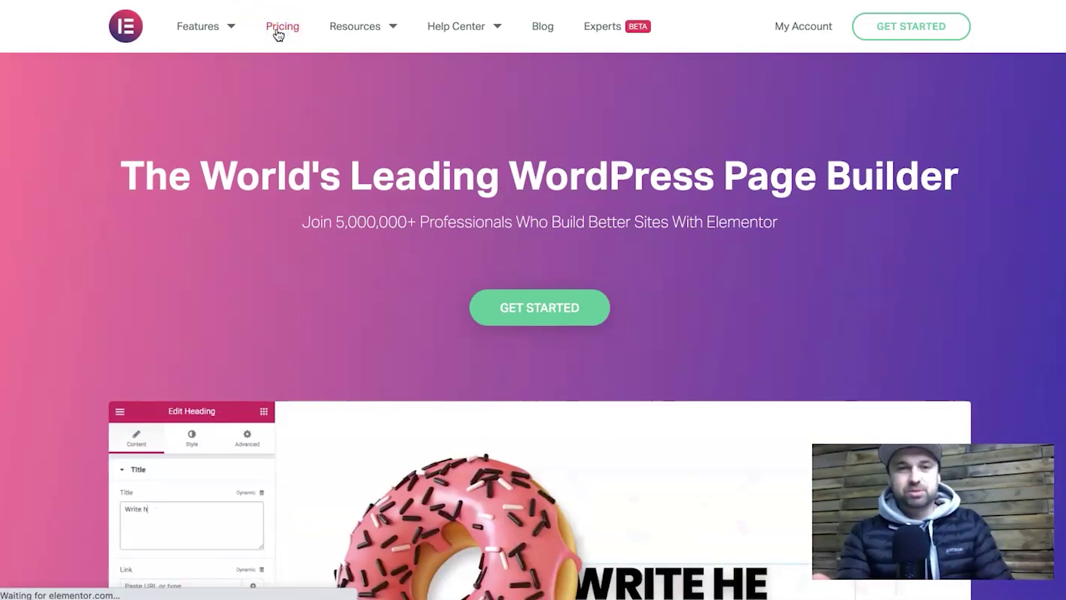
pyautogui.scroll(-2, 279, 34)
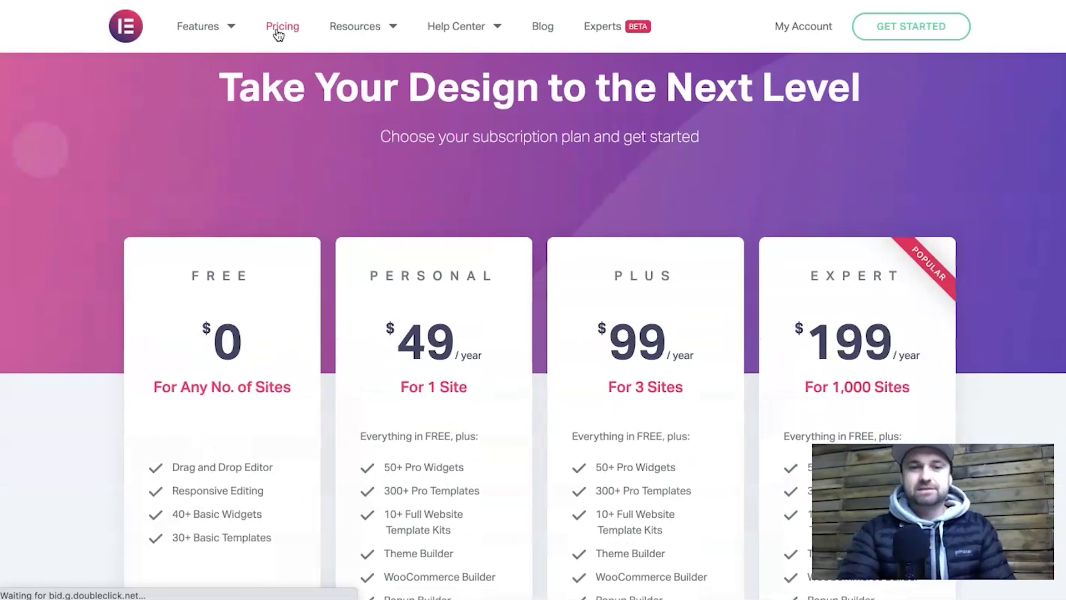
pyautogui.scroll(-1, 279, 35)
pyautogui.scroll(-1, 431, 231)
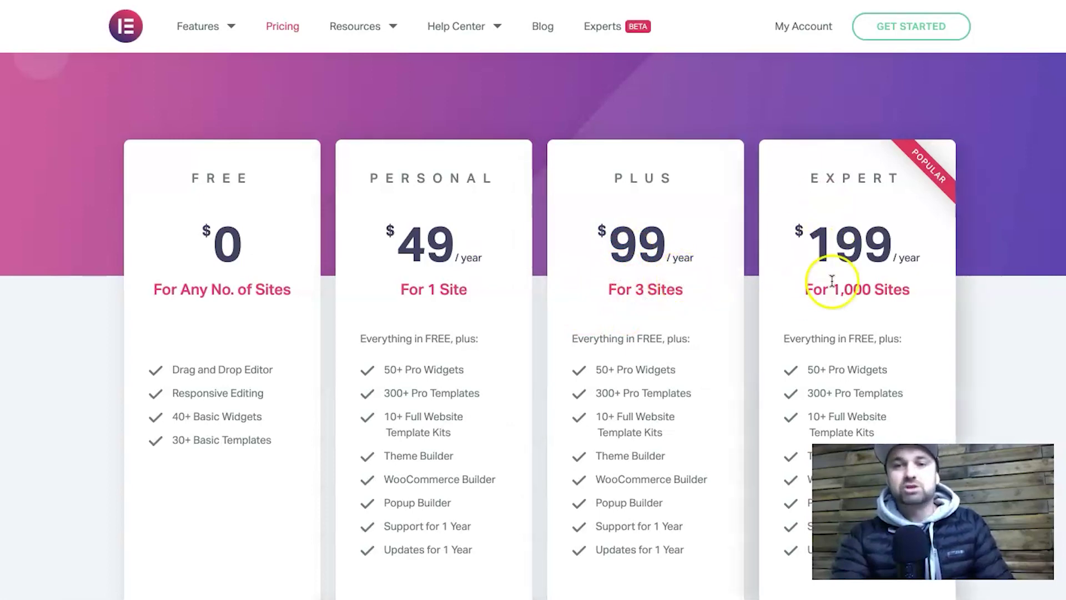
pyautogui.scroll(-2, 699, 267)
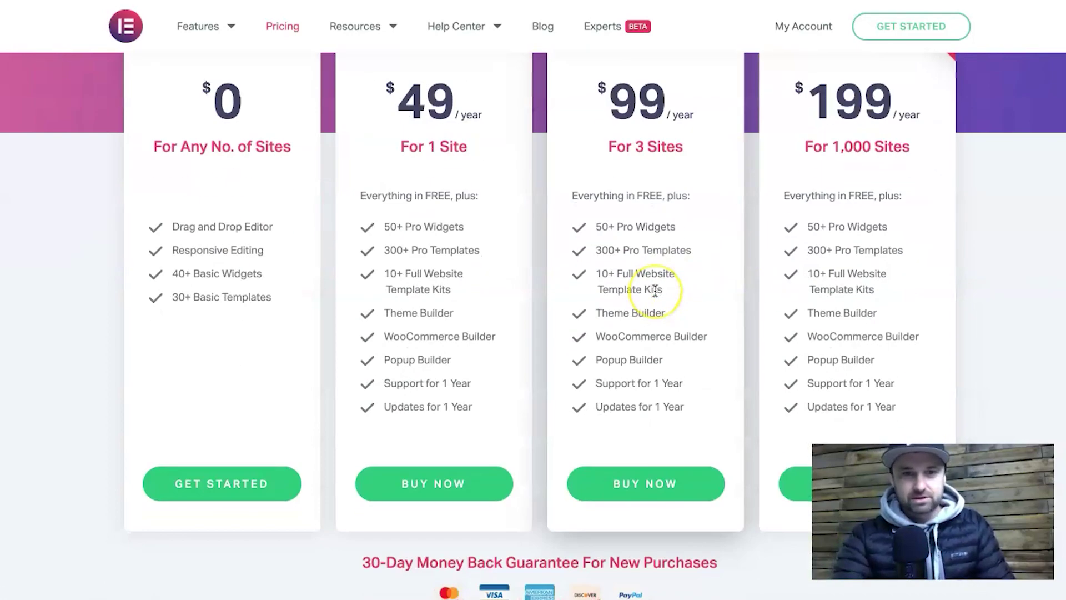
pyautogui.scroll(1, 673, 286)
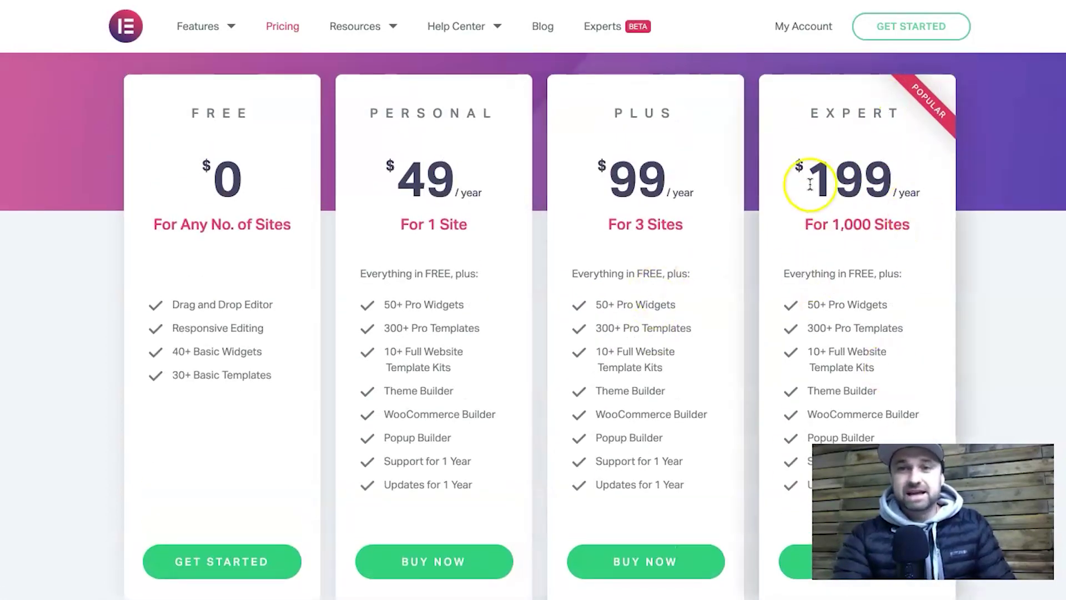
pyautogui.scroll(4, 802, 186)
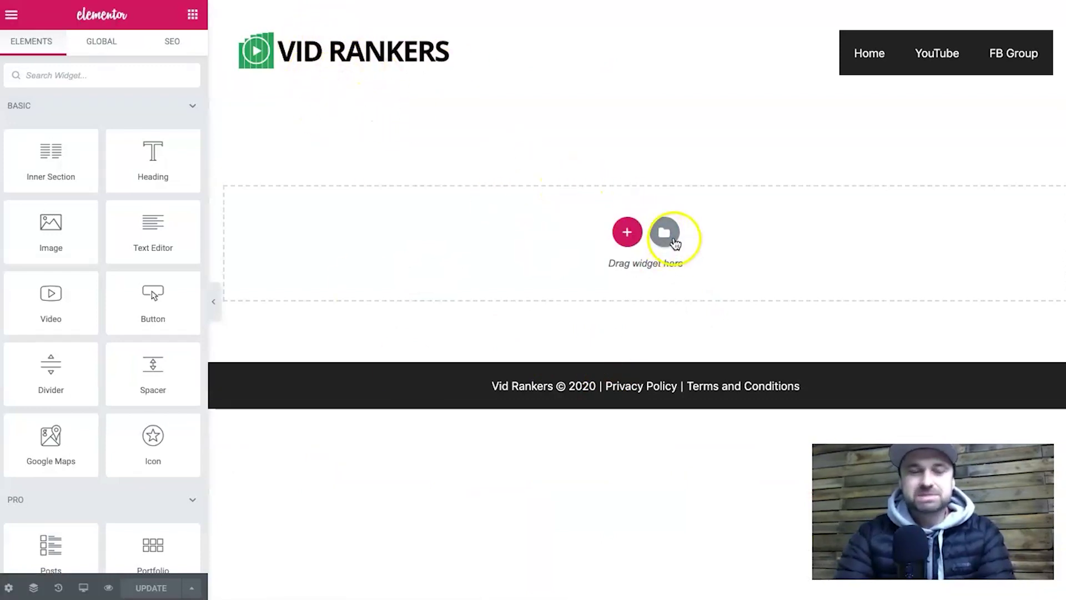
# - Insert the blue-purple PRO "Welcome" page template from the template library's ready-made pages into the empty page
pyautogui.click(674, 241)
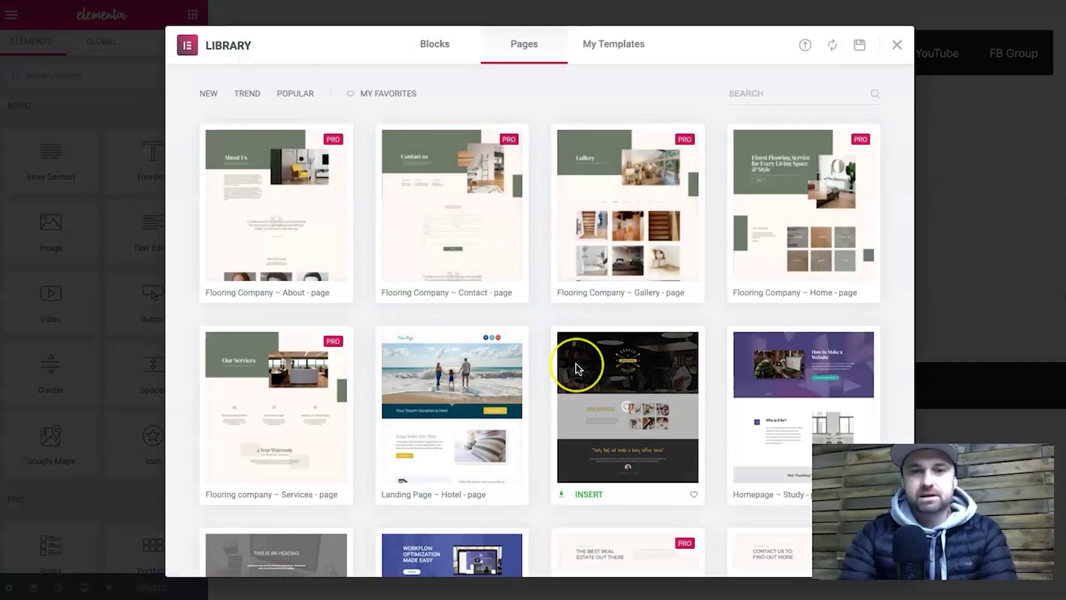
pyautogui.scroll(-6, 577, 365)
pyautogui.scroll(5, 575, 362)
pyautogui.scroll(1, 575, 363)
pyautogui.scroll(-6, 448, 252)
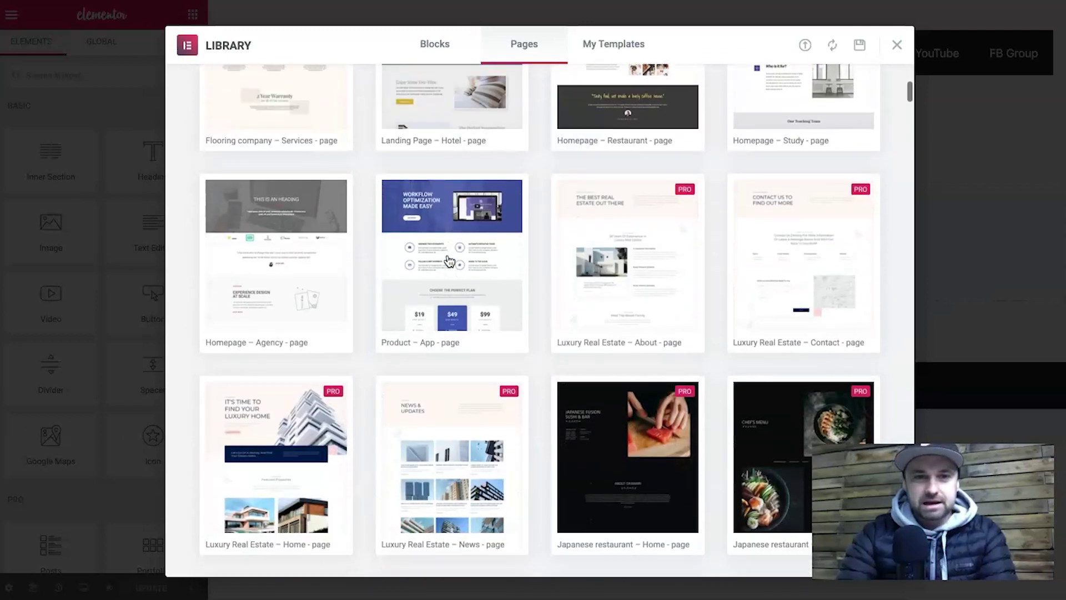
pyautogui.scroll(-4, 449, 261)
pyautogui.scroll(-1, 449, 261)
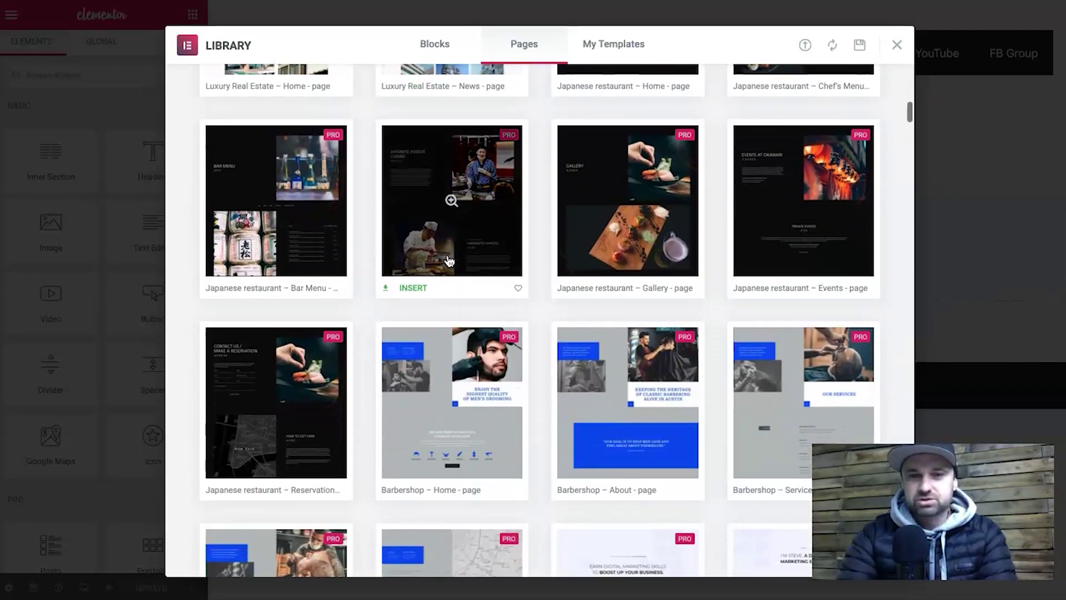
pyautogui.scroll(8, 429, 186)
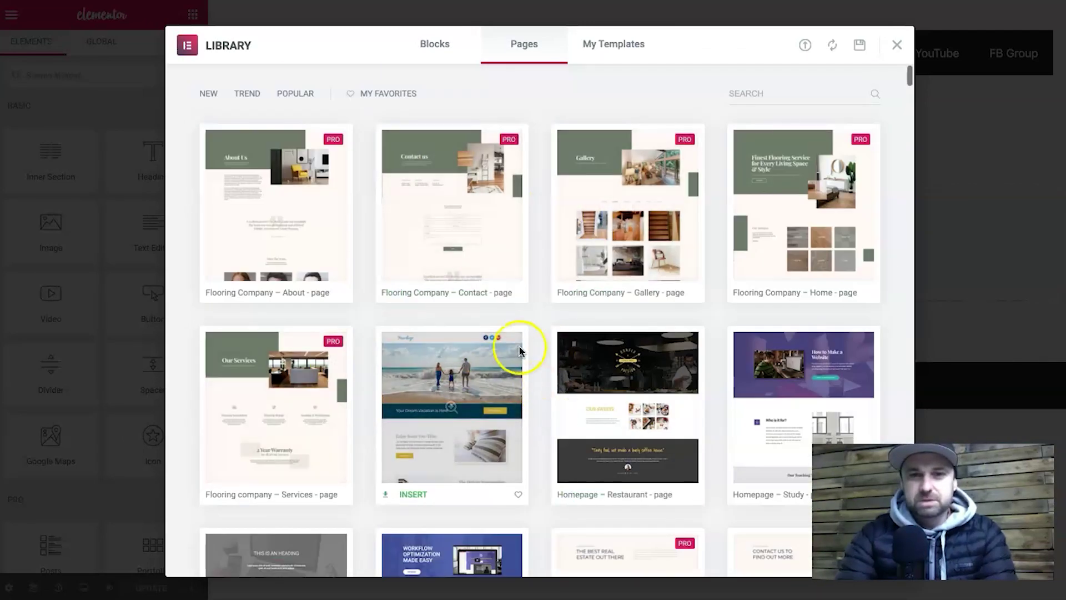
pyautogui.scroll(-3, 758, 284)
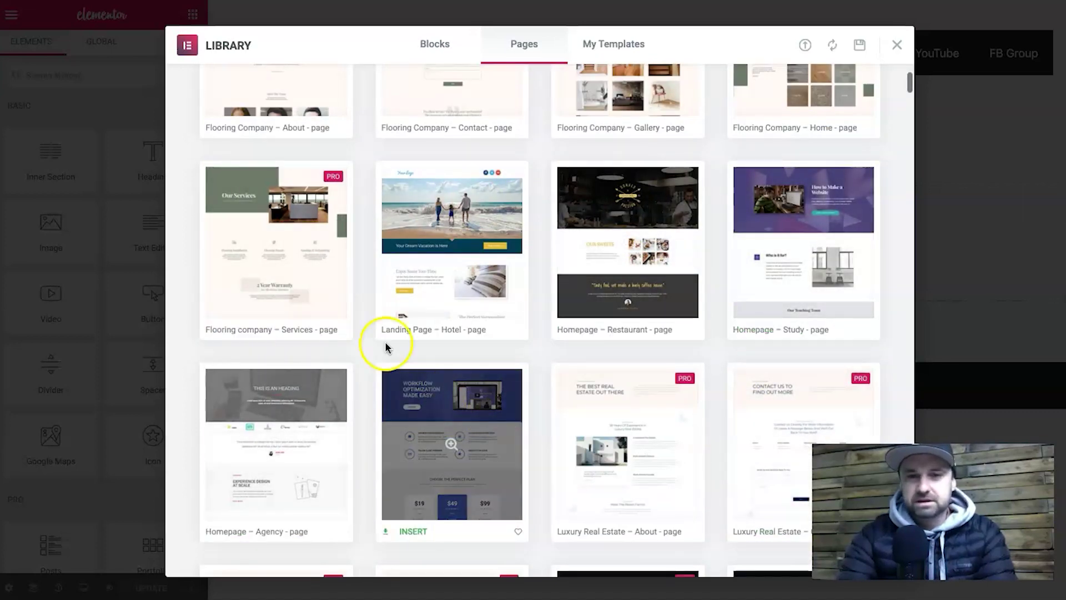
pyautogui.scroll(-4, 689, 271)
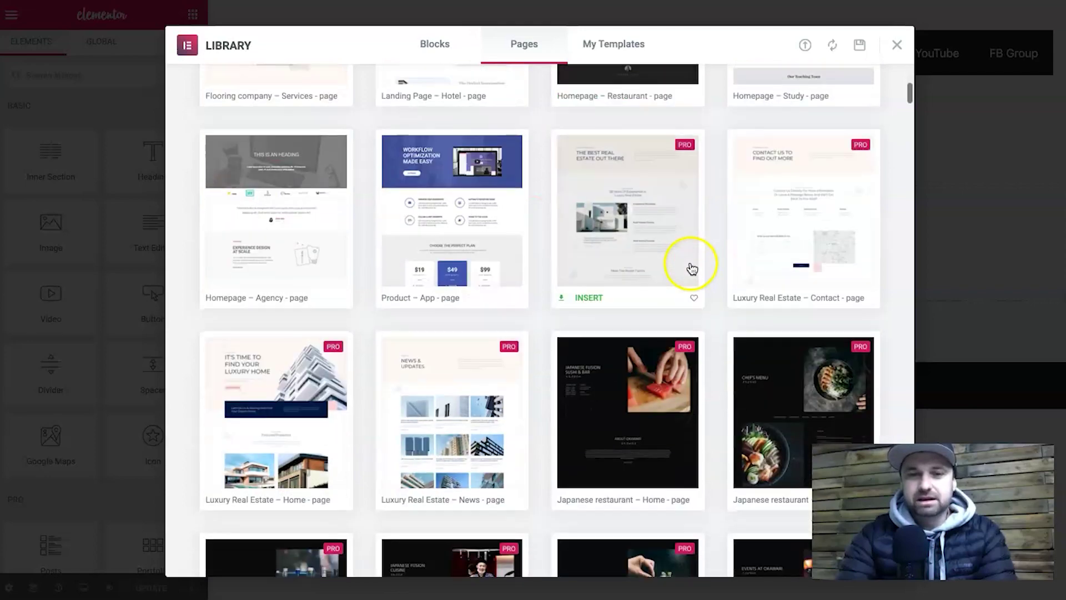
pyautogui.scroll(-18, 638, 401)
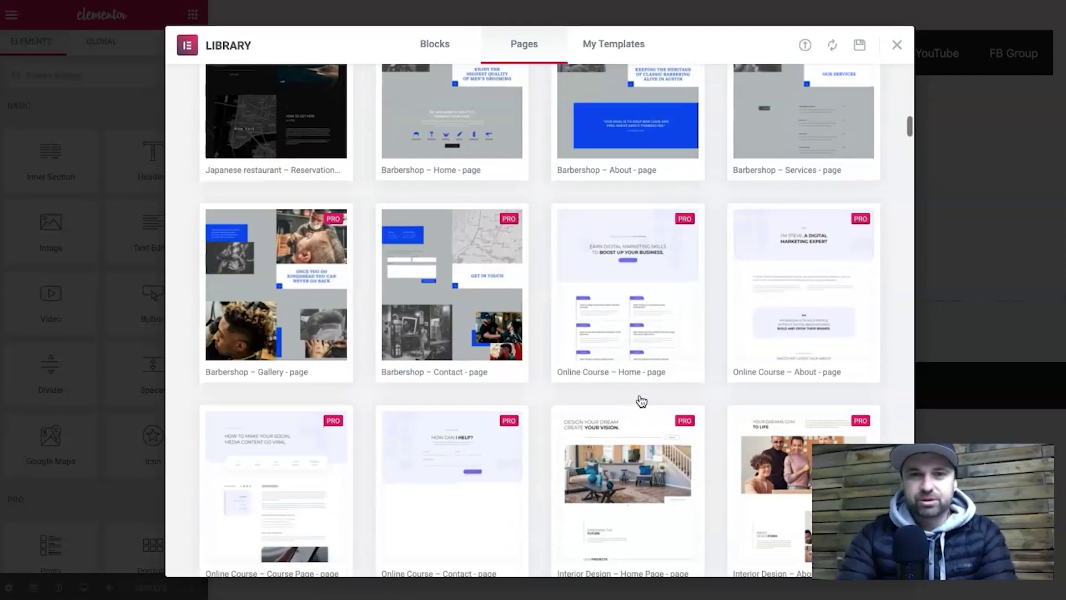
pyautogui.scroll(-9, 642, 401)
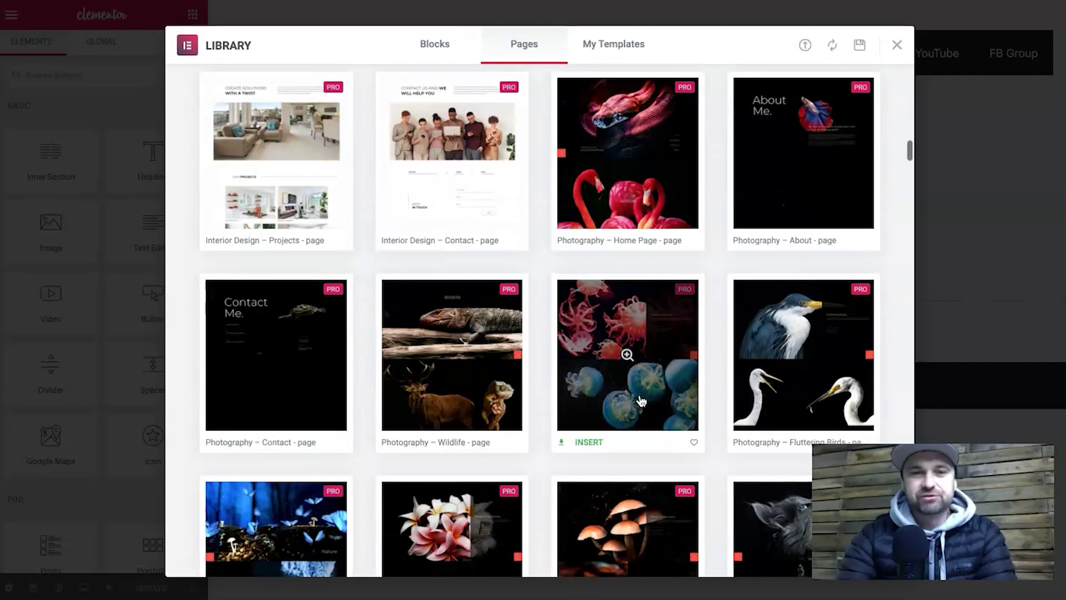
pyautogui.scroll(-6, 641, 401)
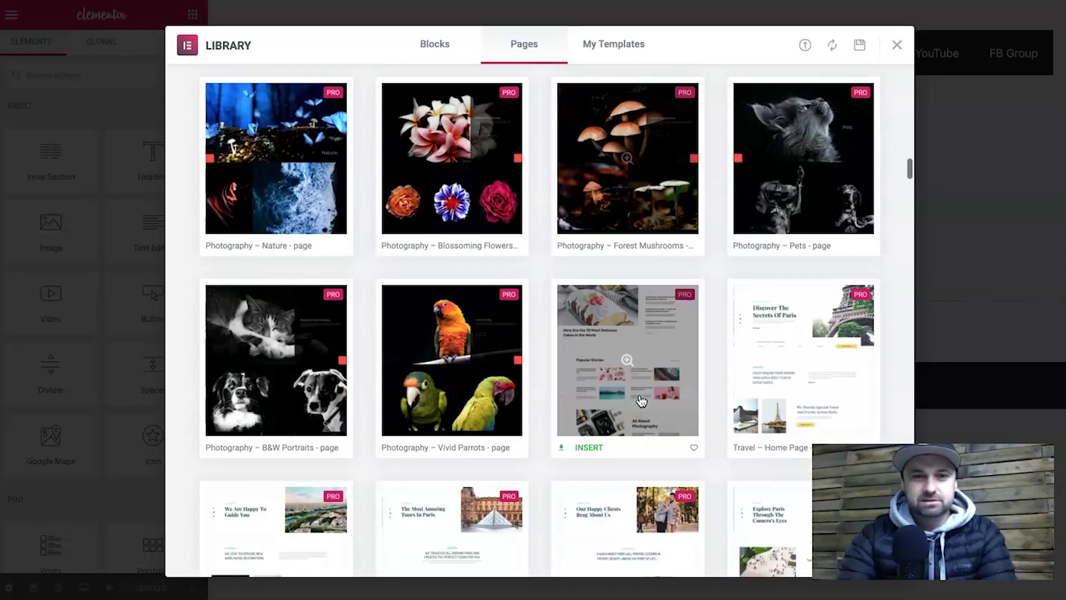
pyautogui.scroll(-14, 641, 401)
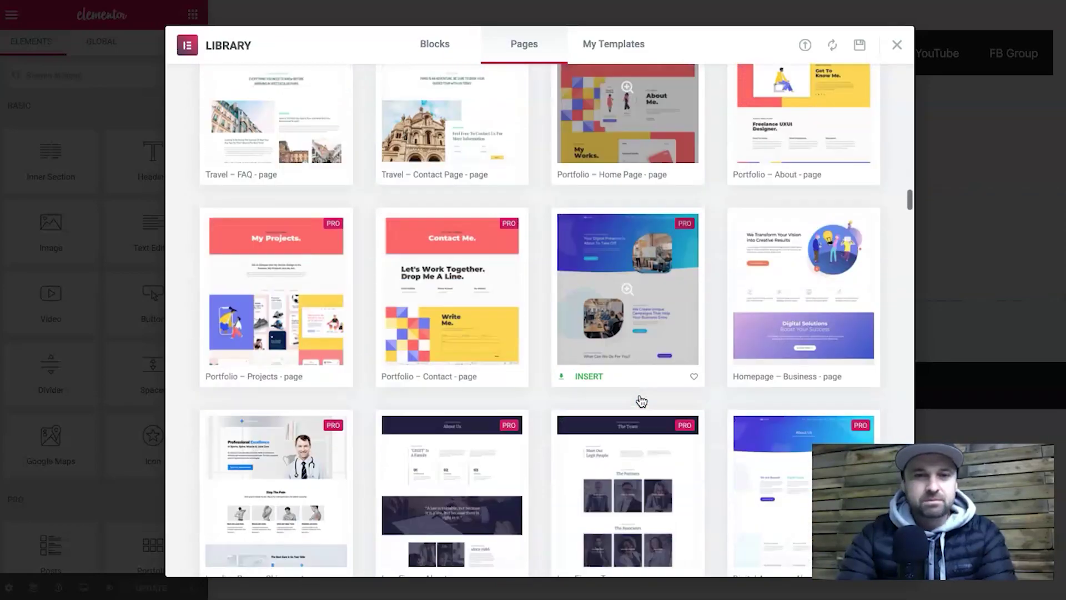
pyautogui.scroll(-6, 641, 401)
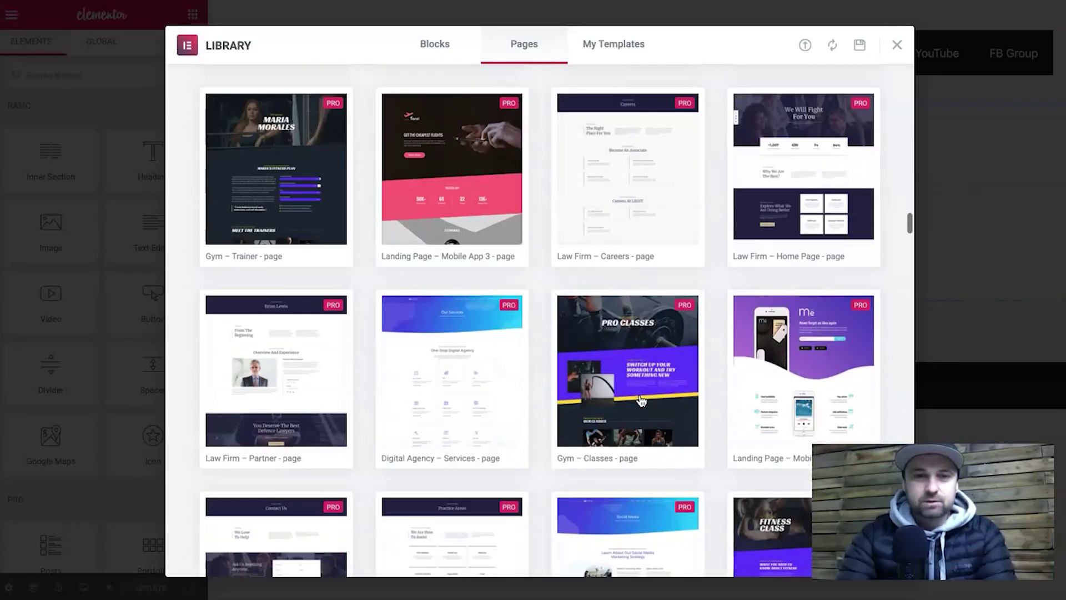
pyautogui.scroll(-8, 641, 401)
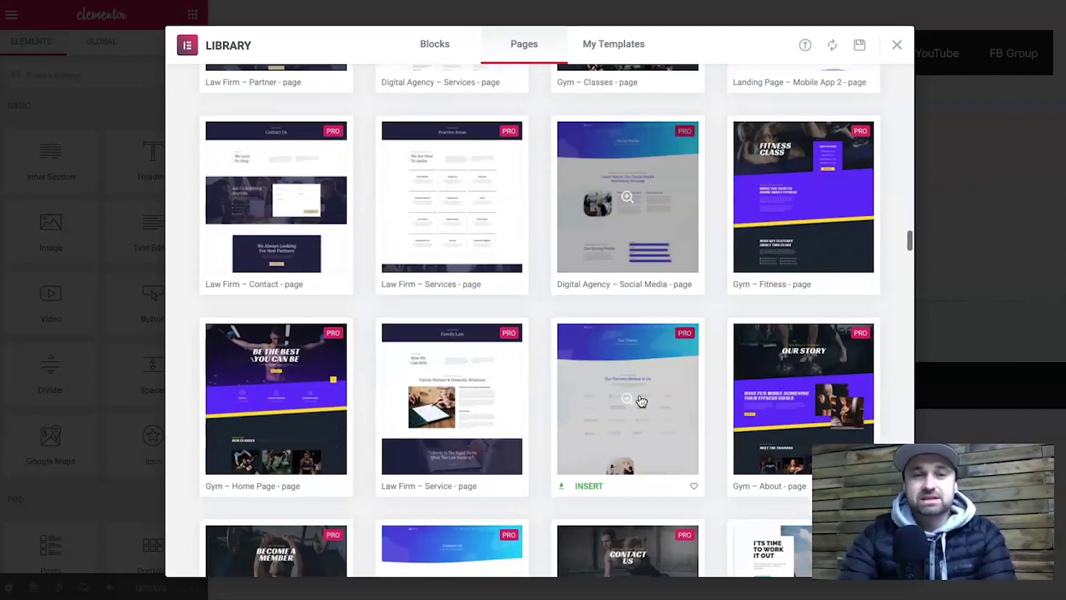
pyautogui.scroll(-10, 642, 401)
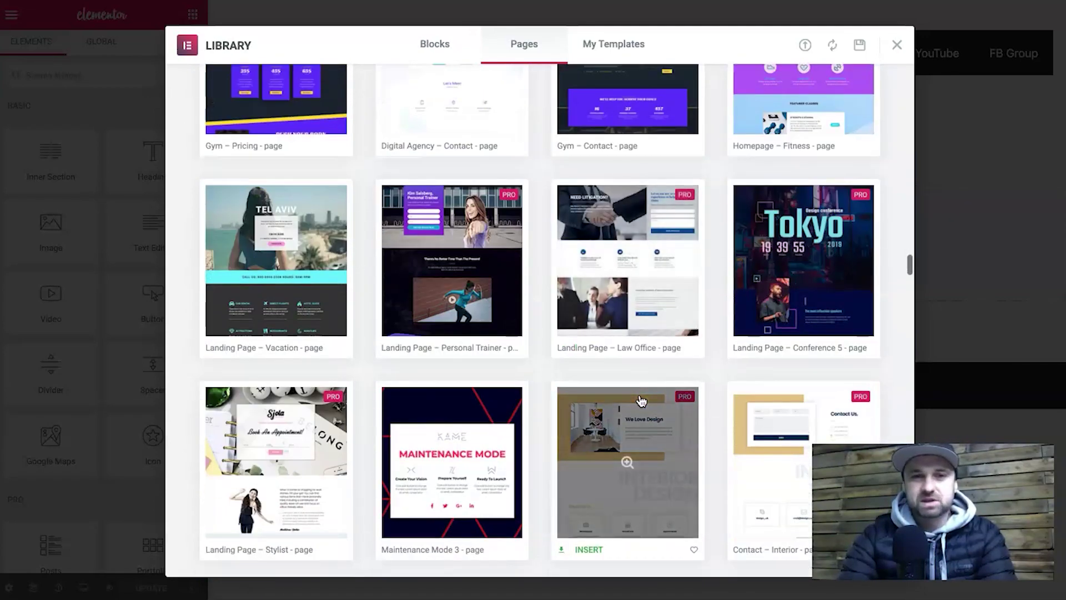
pyautogui.scroll(-10, 641, 401)
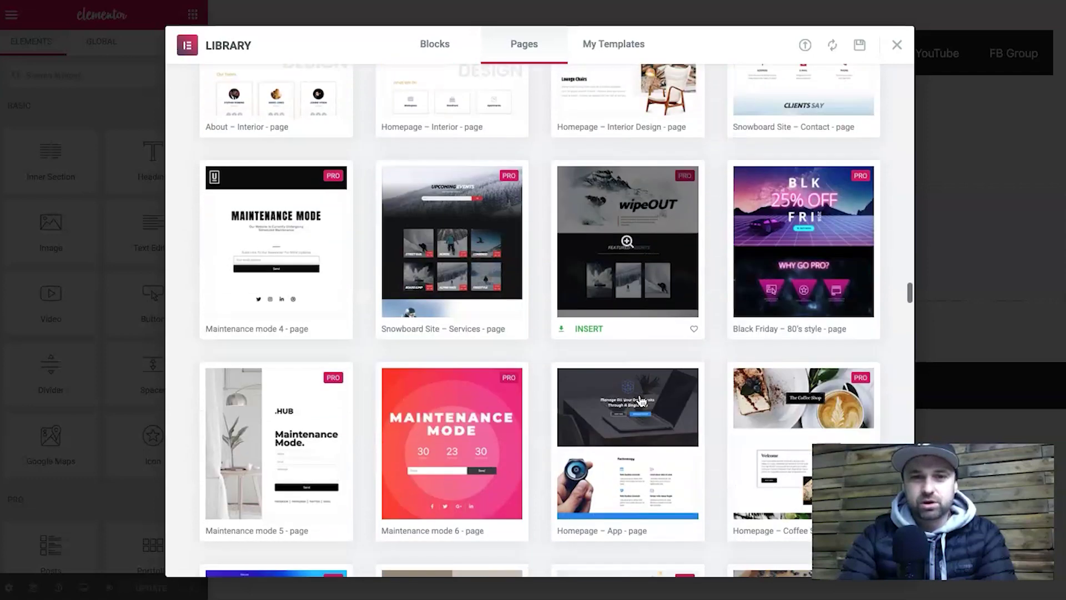
pyautogui.scroll(-5, 642, 401)
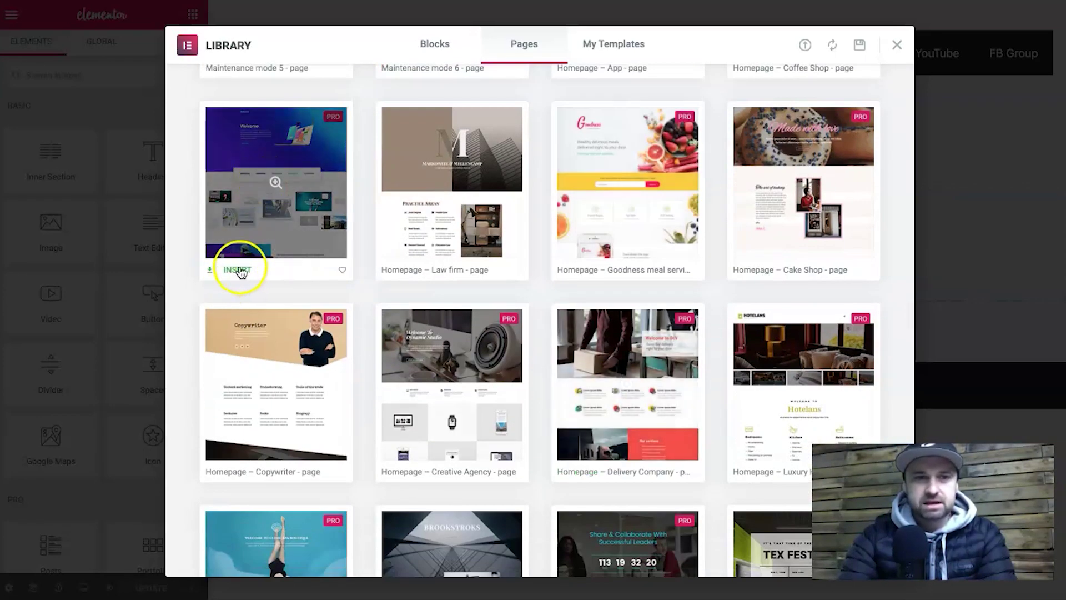
pyautogui.click(238, 270)
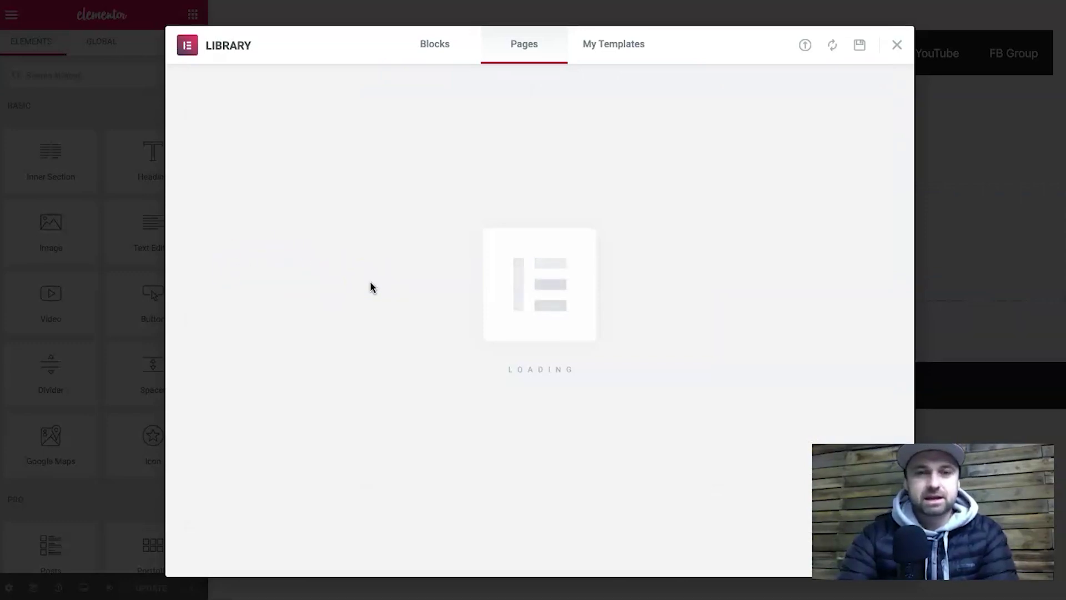
pyautogui.click(687, 362)
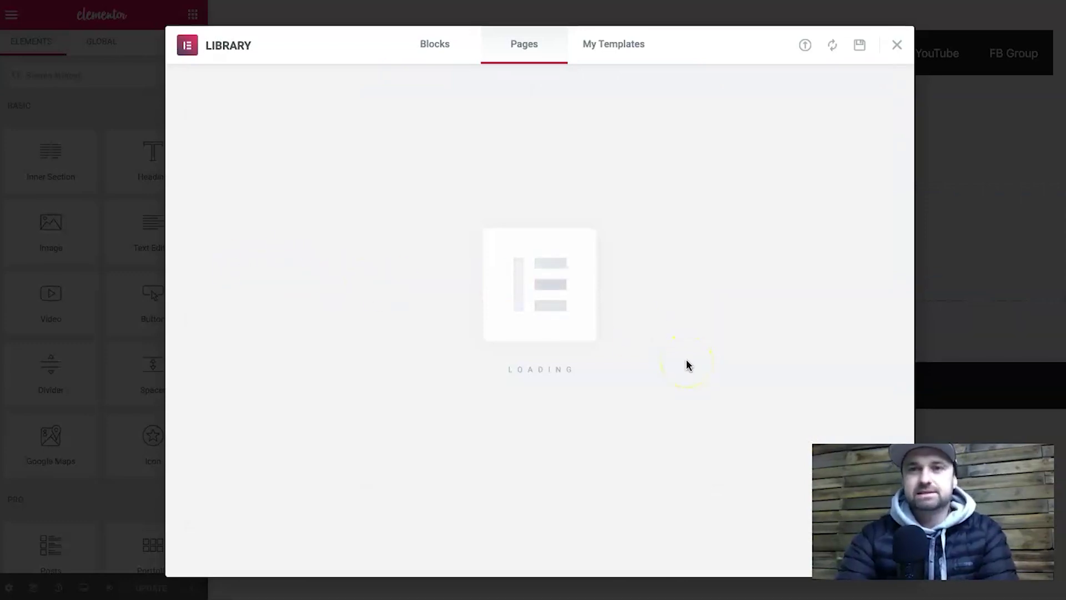
pyautogui.click(445, 273)
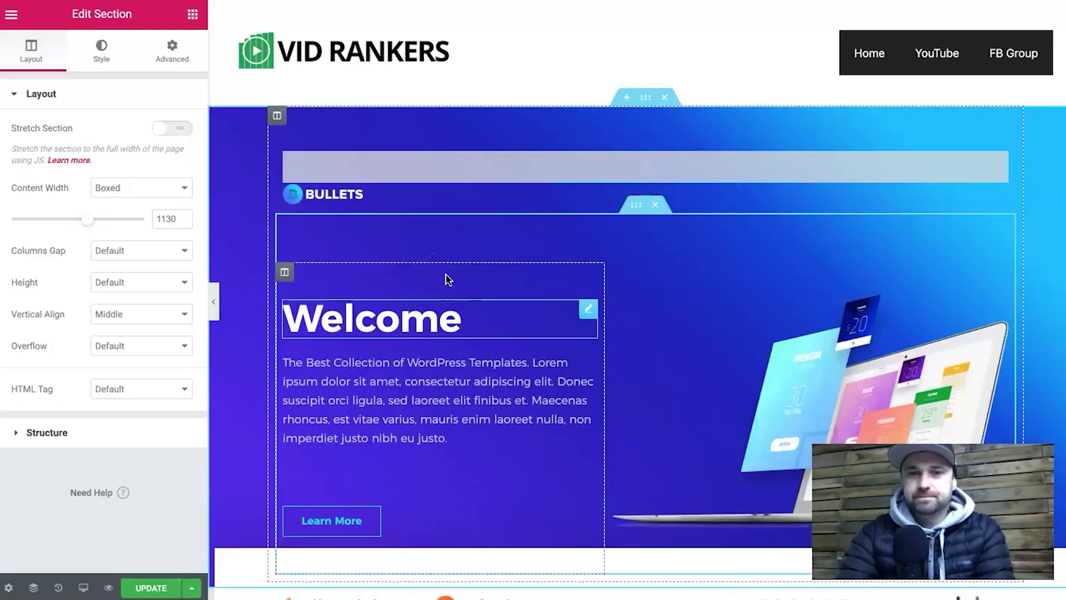
# - Examine the inserted template's layout from the Welcome hero and logo carousel down to the pricing tables and footer
pyautogui.click(574, 288)
pyautogui.scroll(-7, 701, 192)
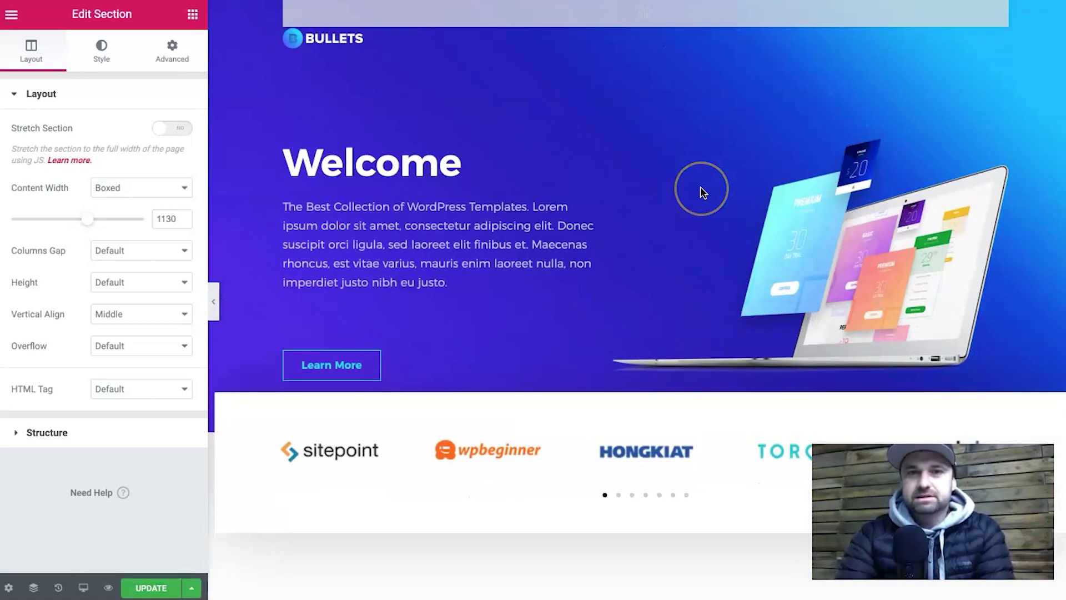
pyautogui.scroll(7, 701, 191)
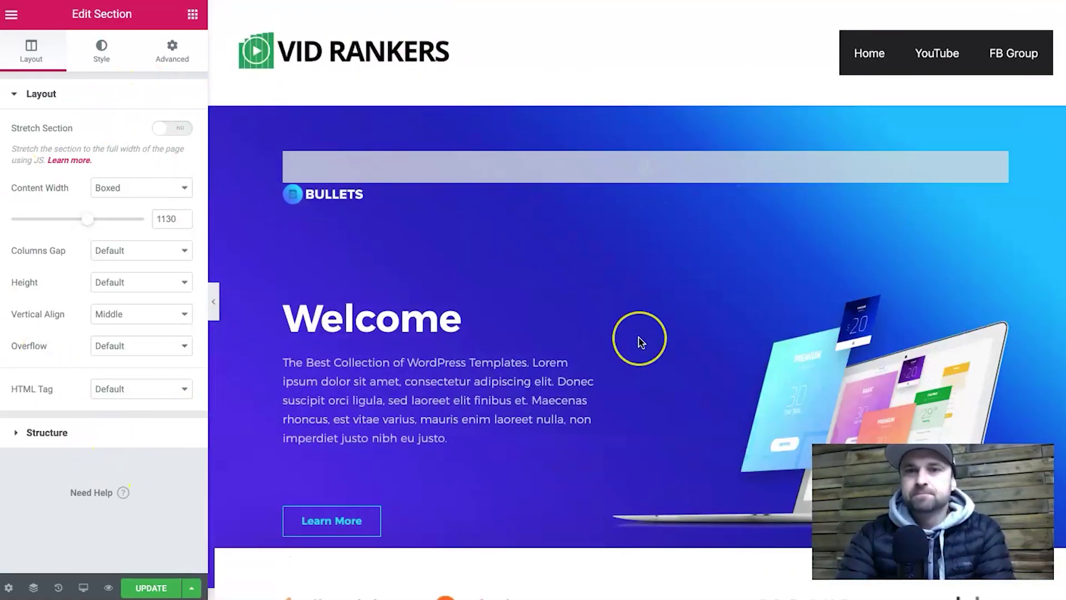
pyautogui.scroll(-15, 638, 339)
pyautogui.scroll(15, 638, 339)
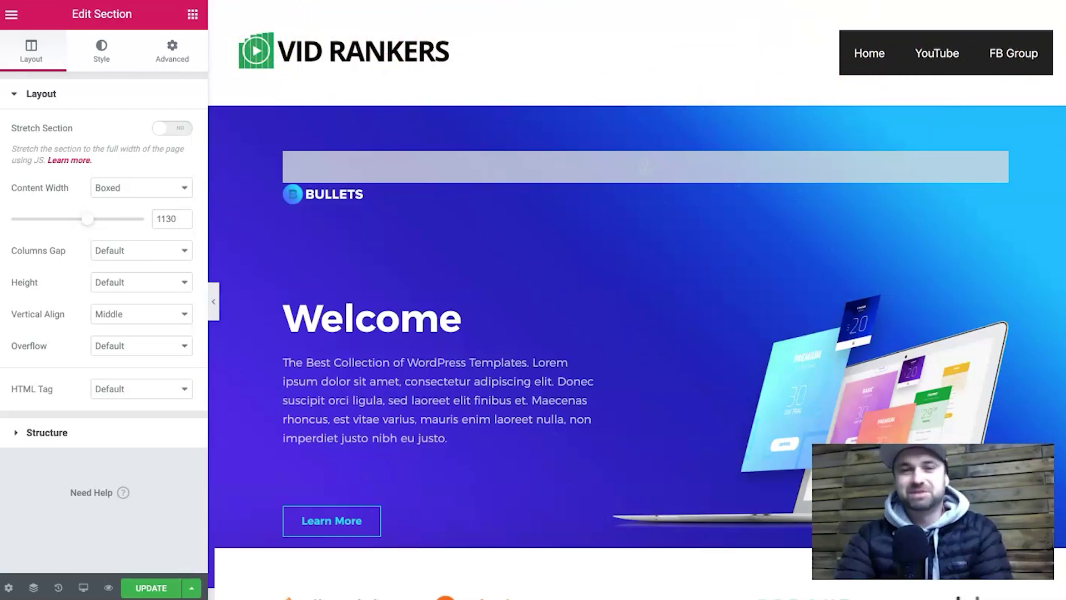
pyautogui.scroll(-10, 501, 66)
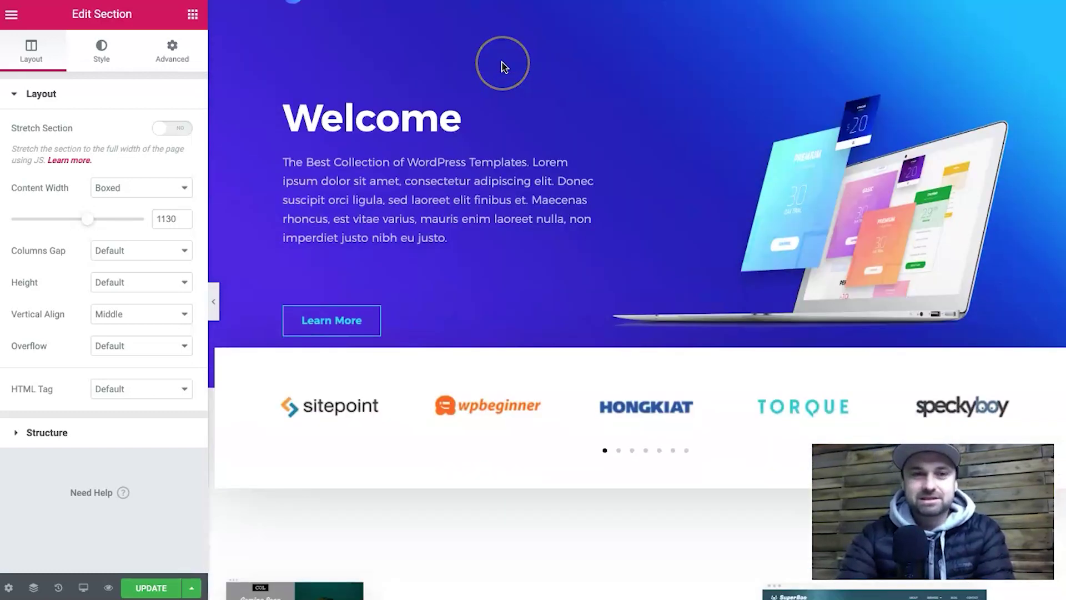
pyautogui.scroll(-3, 542, 164)
pyautogui.scroll(-15, 542, 165)
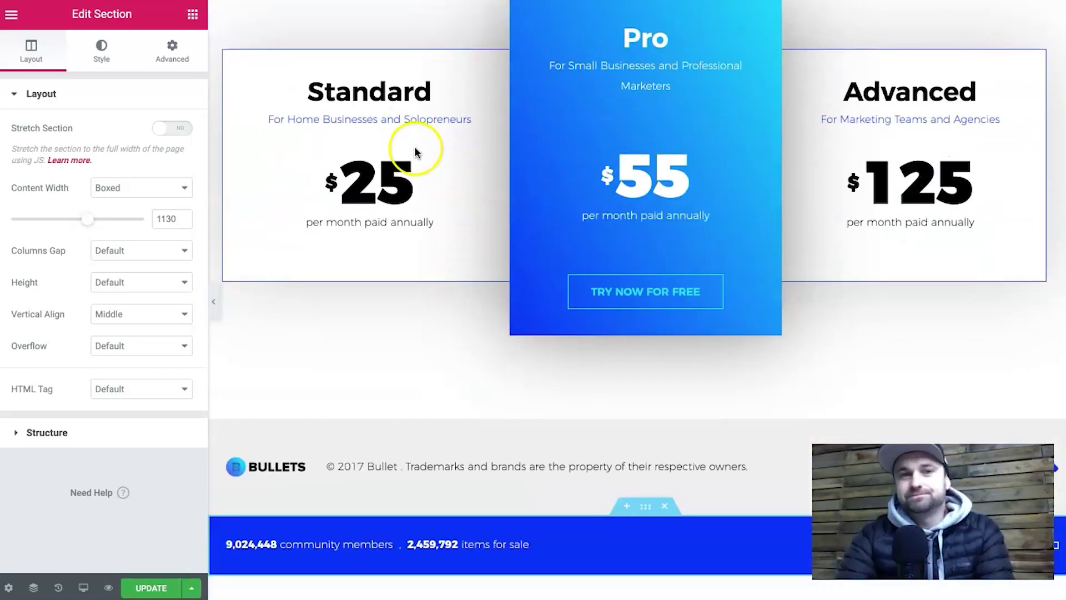
pyautogui.scroll(-5, 430, 152)
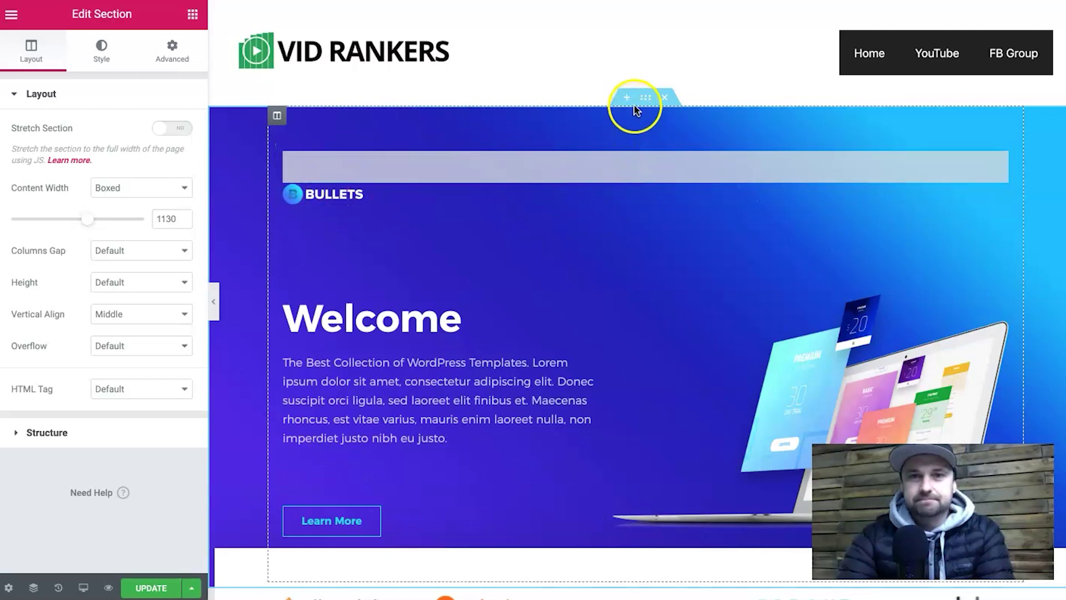
pyautogui.click(631, 97)
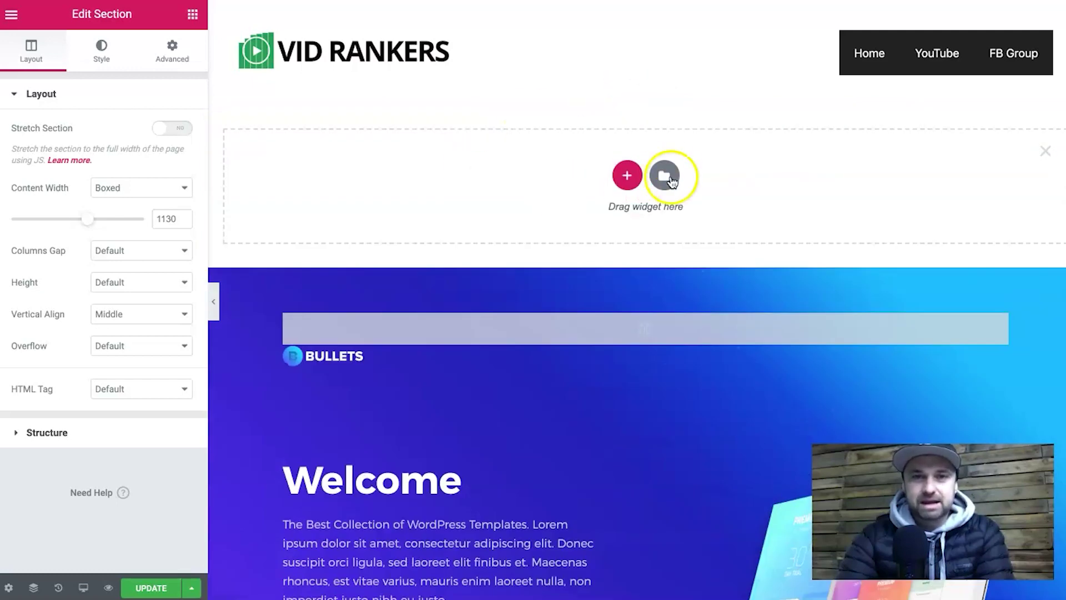
pyautogui.click(619, 174)
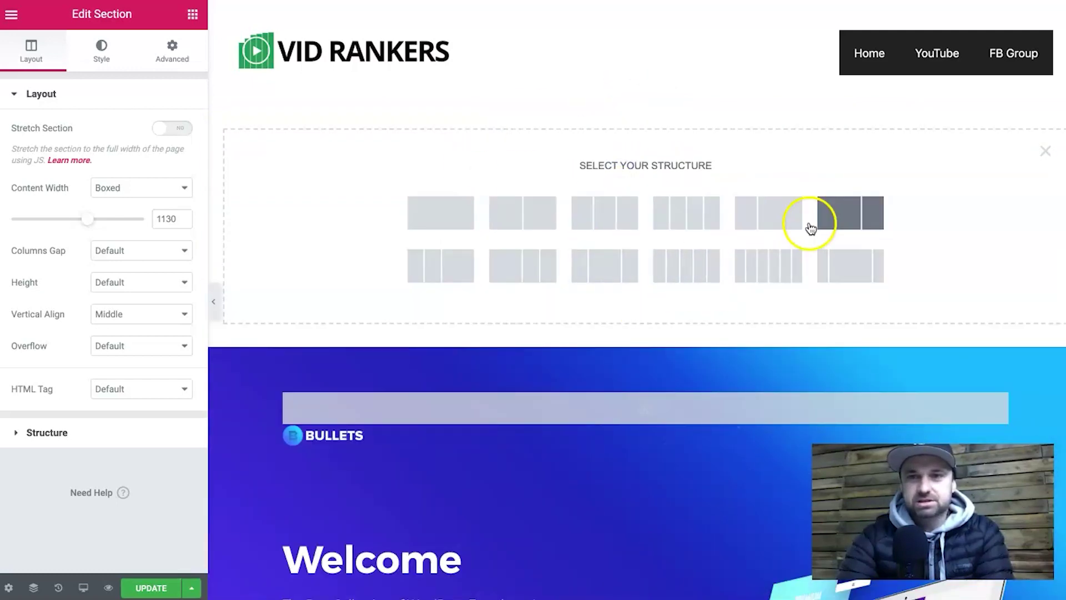
pyautogui.click(1041, 151)
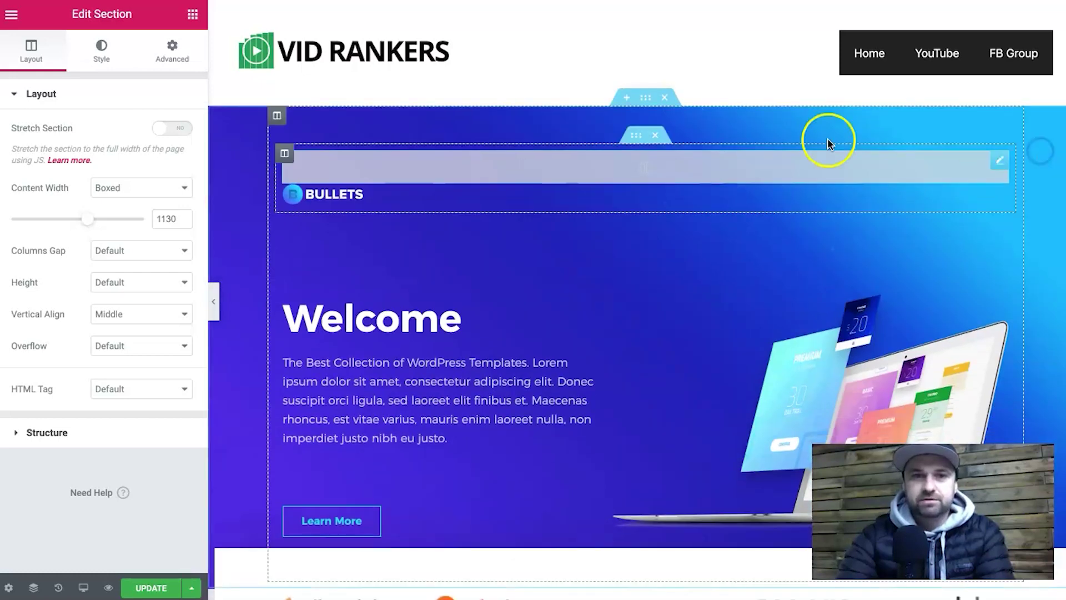
# - Return to the widget list and look through the Basic and Pro widgets
pyautogui.click(192, 15)
pyautogui.scroll(-3, 105, 223)
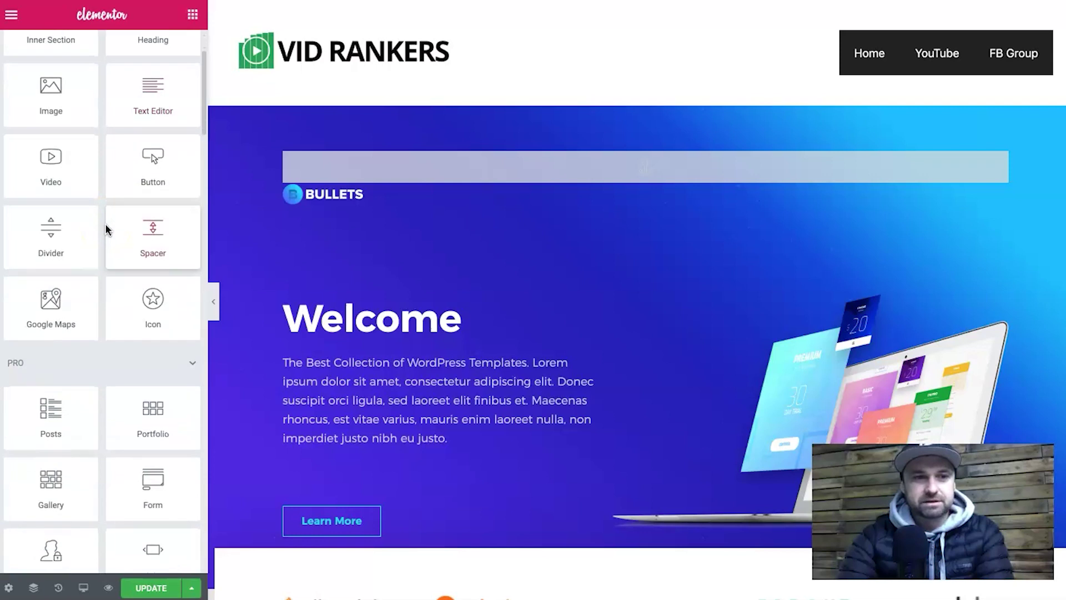
pyautogui.scroll(3, 105, 223)
pyautogui.scroll(1, 79, 366)
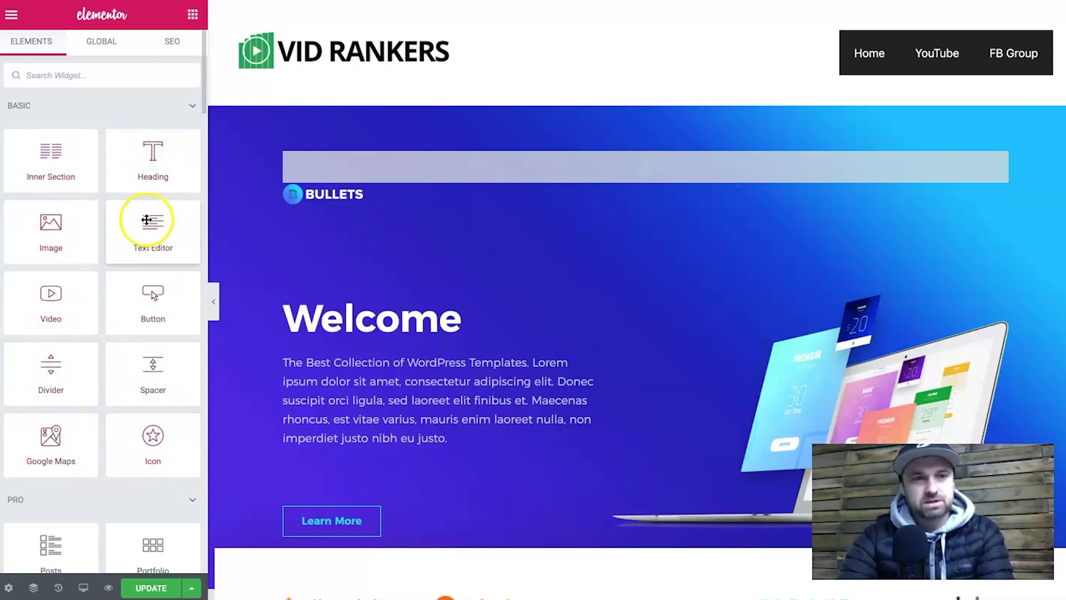
# - Browse the widget list through the Pro group to General and look over the inserted template's sections
pyautogui.scroll(-10, 78, 413)
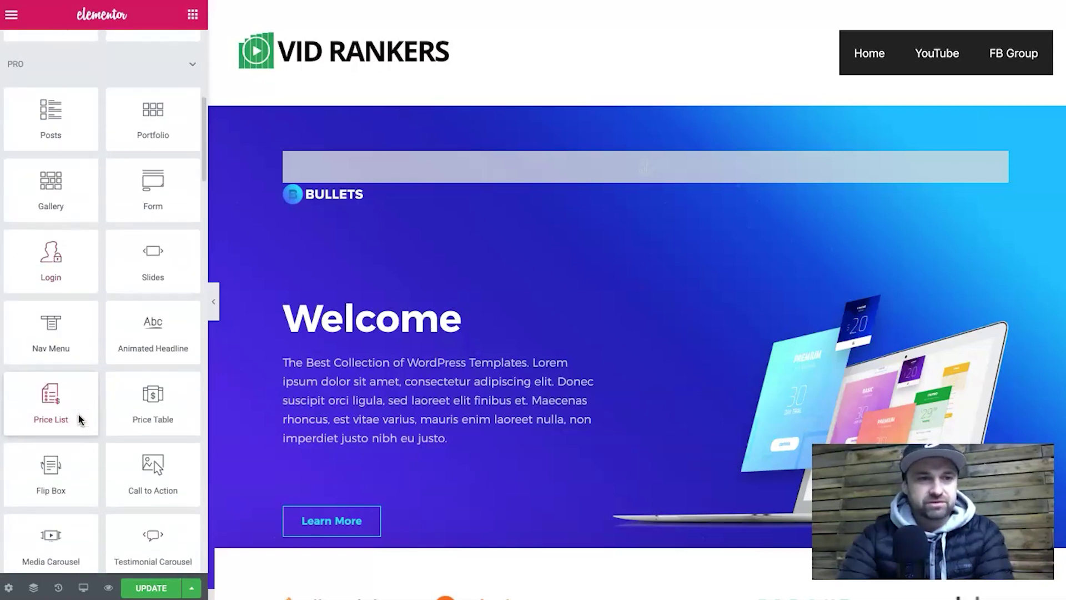
pyautogui.scroll(-6, 79, 414)
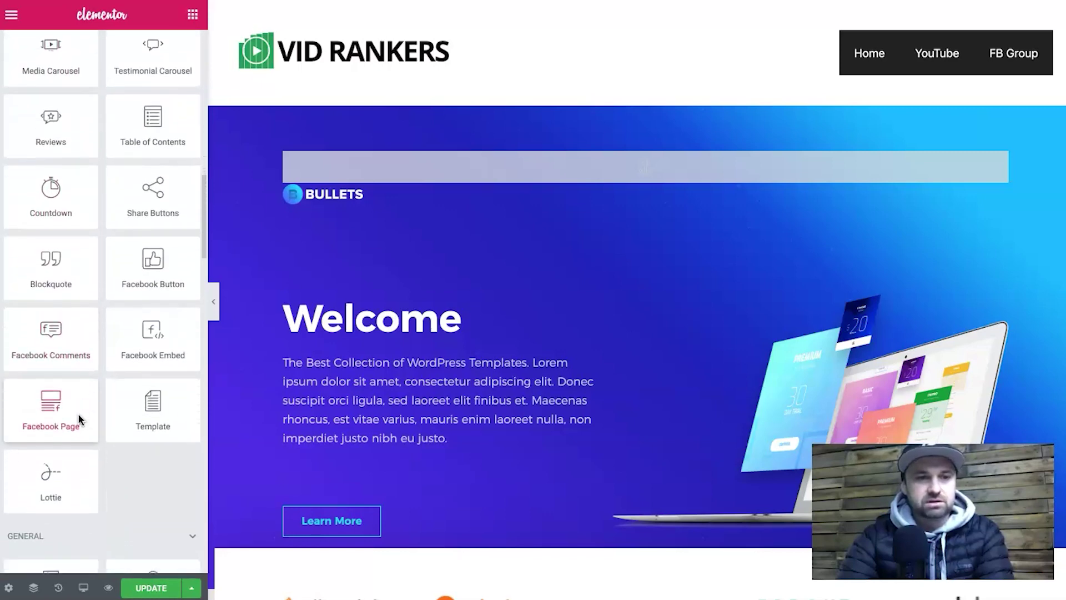
pyautogui.scroll(15, 78, 413)
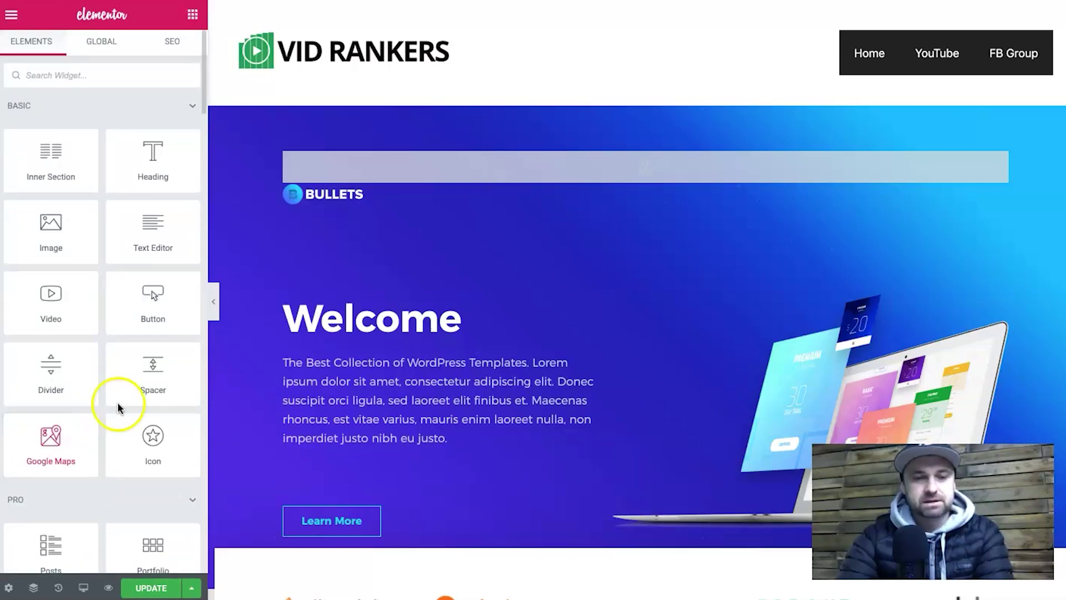
pyautogui.scroll(-3, 544, 467)
pyautogui.scroll(-12, 544, 466)
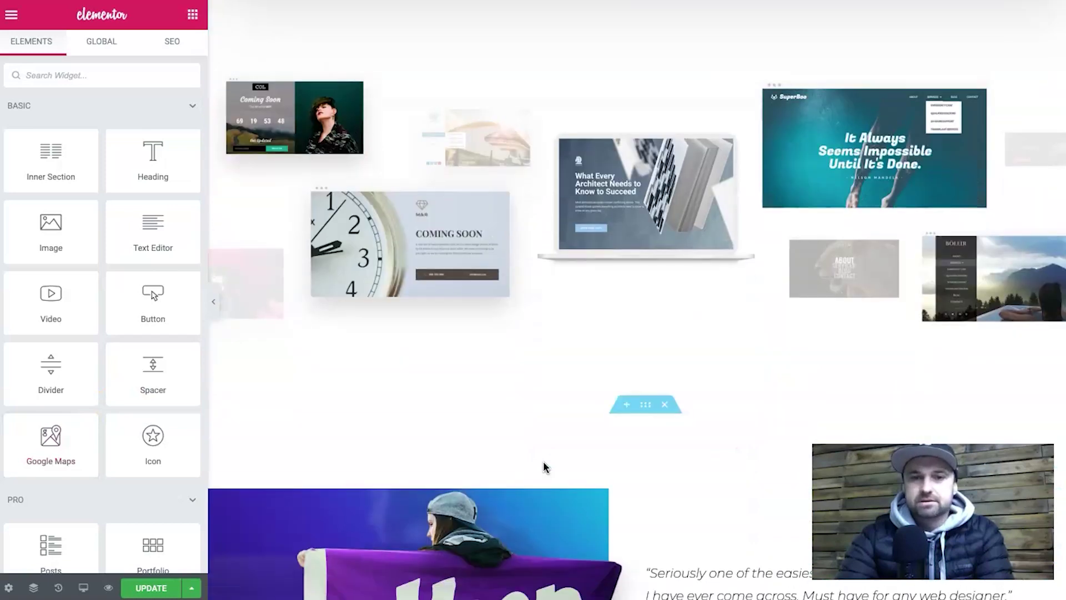
pyautogui.scroll(15, 543, 461)
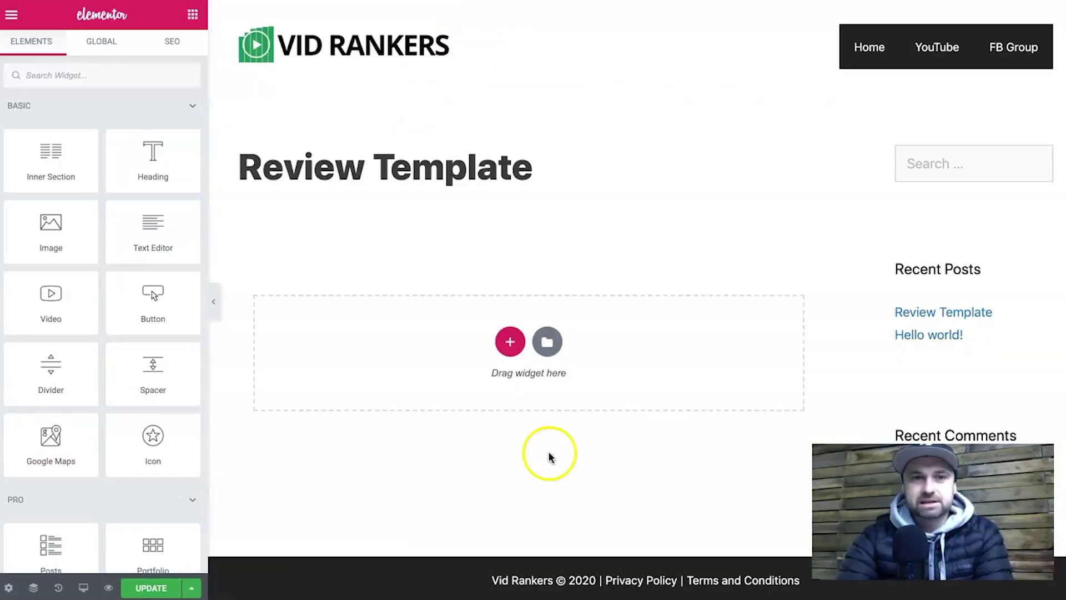
# - Add a single-column section to the empty Review Template page and place a Text Editor widget in it
pyautogui.click(508, 351)
pyautogui.click(341, 339)
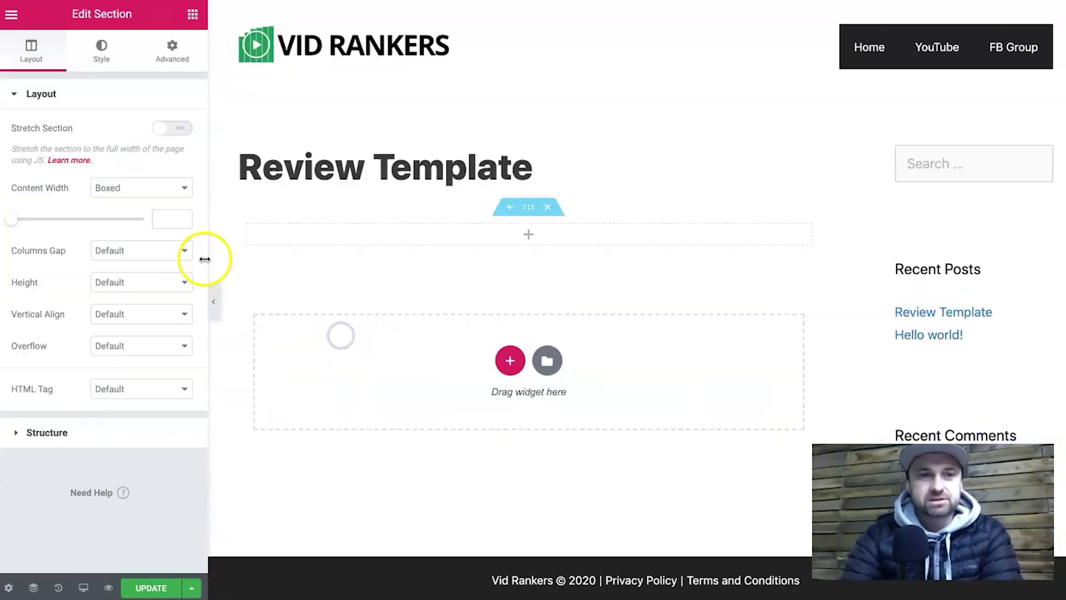
pyautogui.click(193, 17)
pyautogui.moveTo(145, 231); pyautogui.dragTo(511, 233)
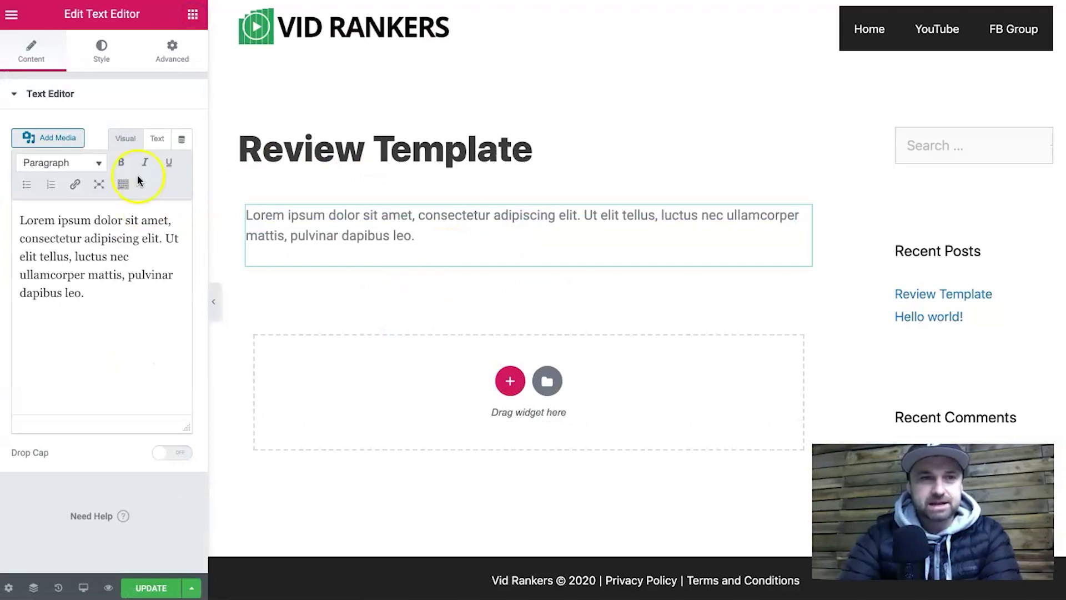
# - Place a Video widget below the text block and a second Text Editor widget under the video
pyautogui.click(192, 16)
pyautogui.moveTo(49, 289); pyautogui.dragTo(474, 239)
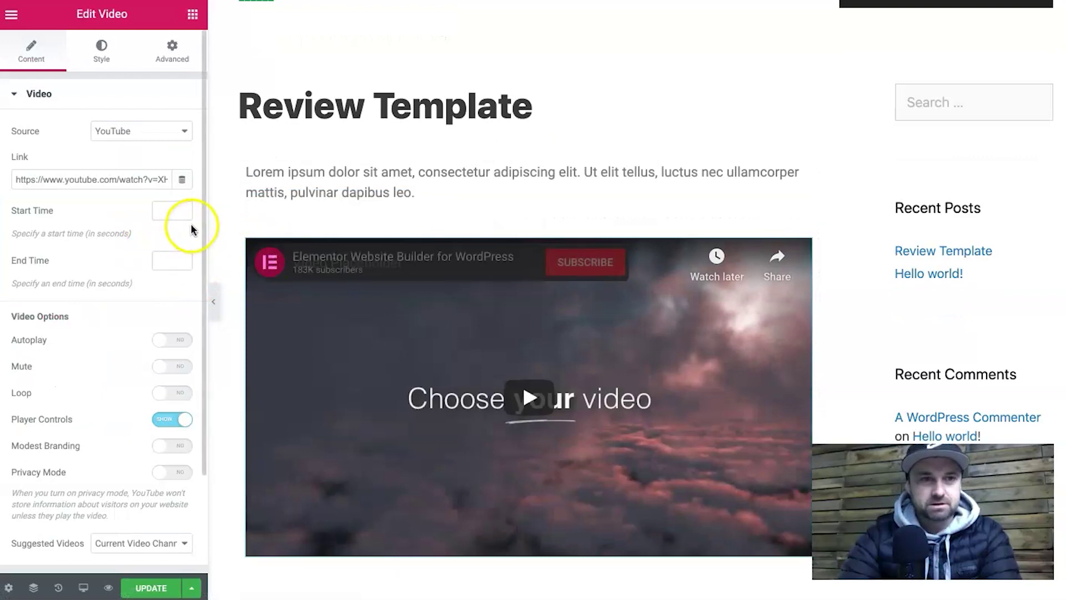
pyautogui.click(192, 17)
pyautogui.scroll(-2, 439, 289)
pyautogui.scroll(-2, 439, 289)
pyautogui.moveTo(151, 238); pyautogui.dragTo(498, 392)
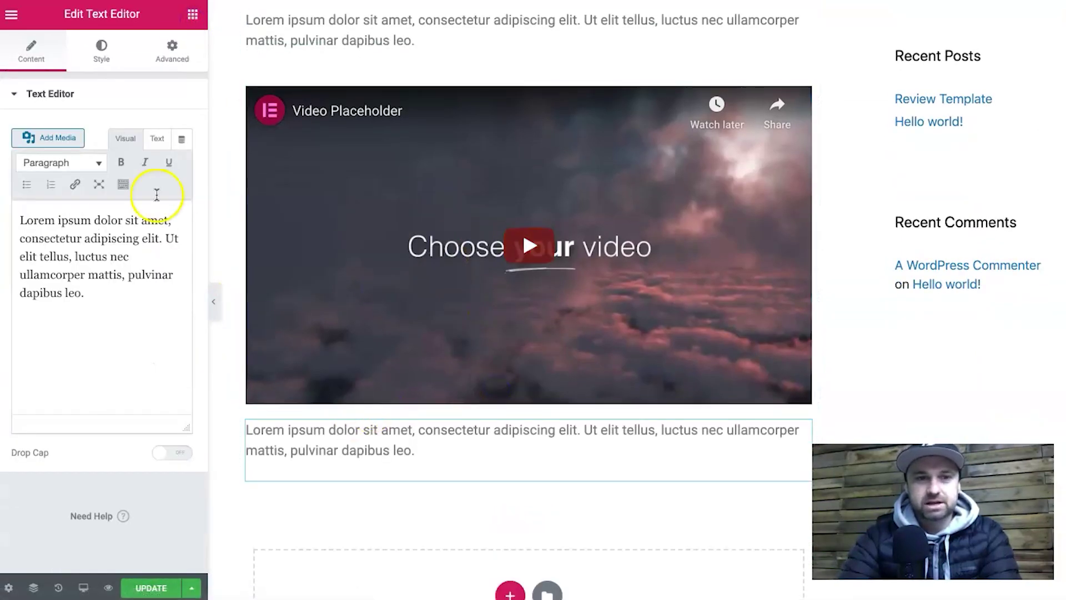
# - Look through the Pro widgets and place an Image widget below the second text block
pyautogui.click(182, 54)
pyautogui.click(193, 17)
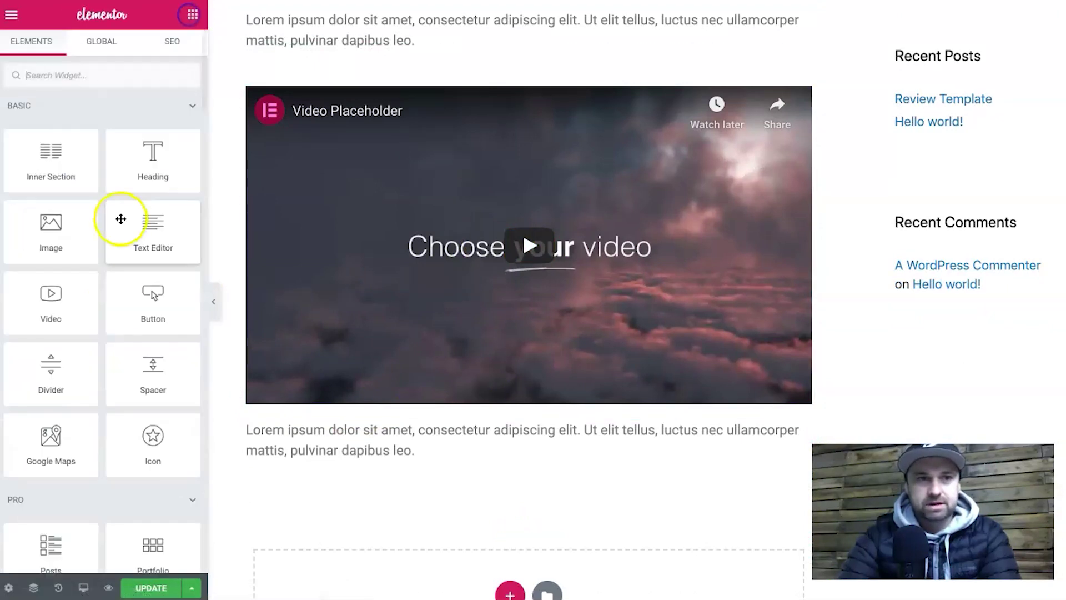
pyautogui.scroll(-4, 114, 302)
pyautogui.scroll(-8, 138, 338)
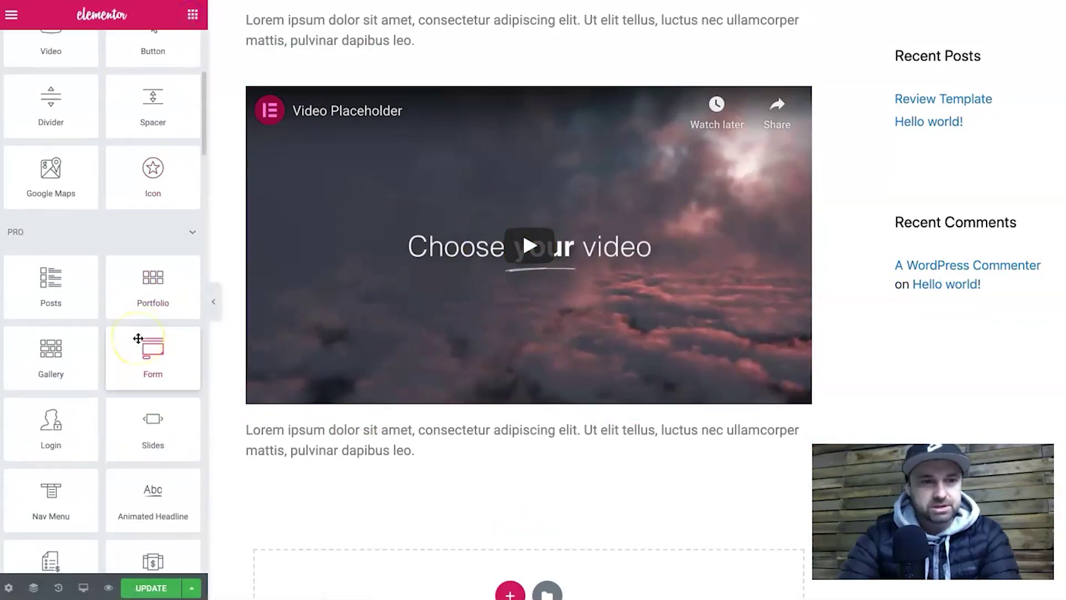
pyautogui.scroll(-4, 138, 338)
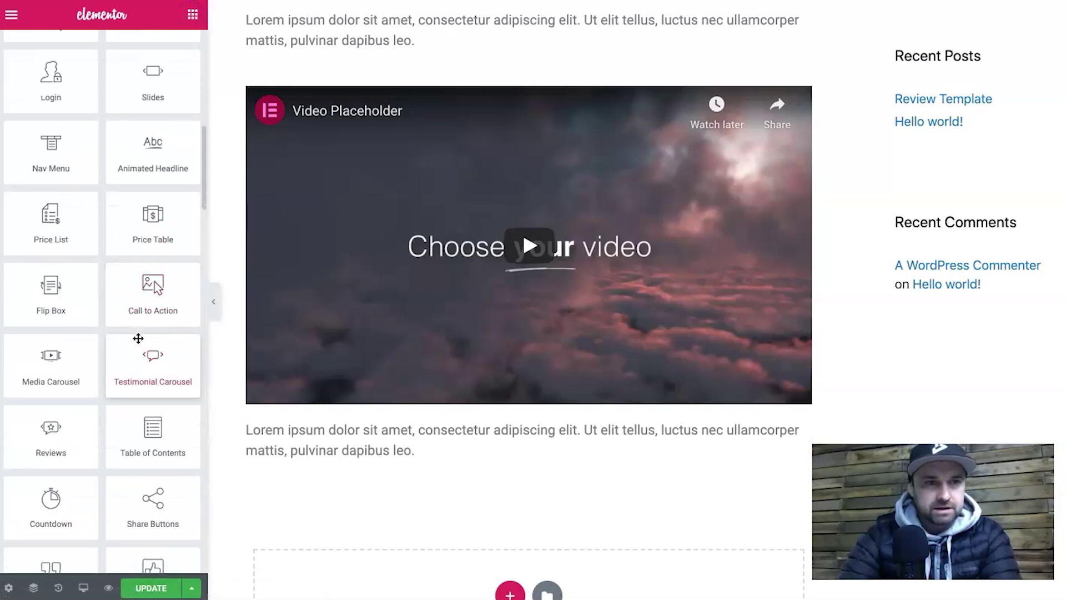
pyautogui.moveTo(138, 338); pyautogui.dragTo(190, 389)
pyautogui.scroll(12, 190, 389)
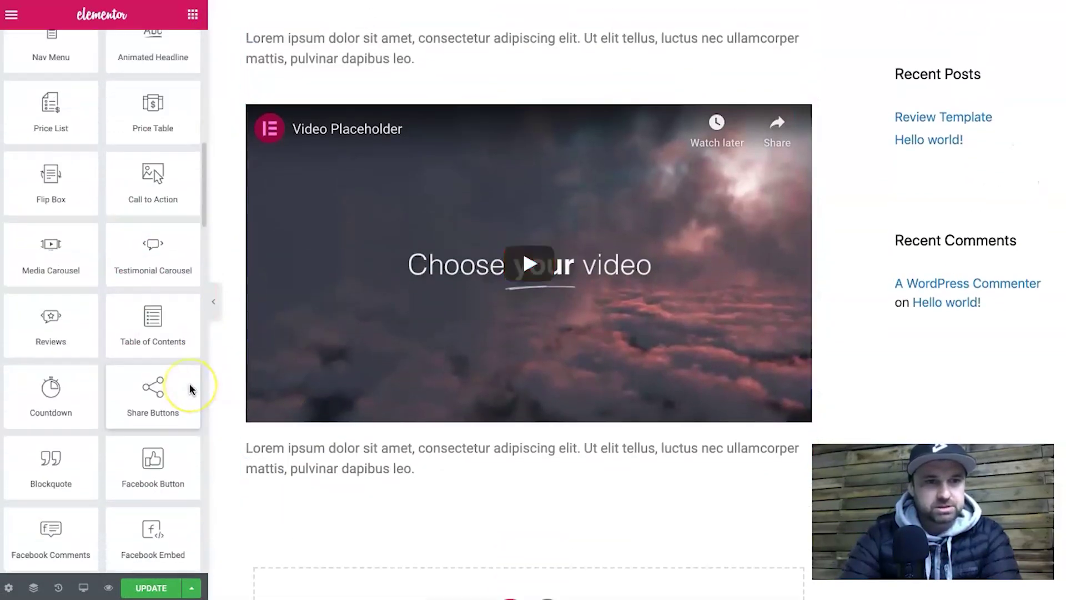
pyautogui.moveTo(57, 264); pyautogui.dragTo(436, 478)
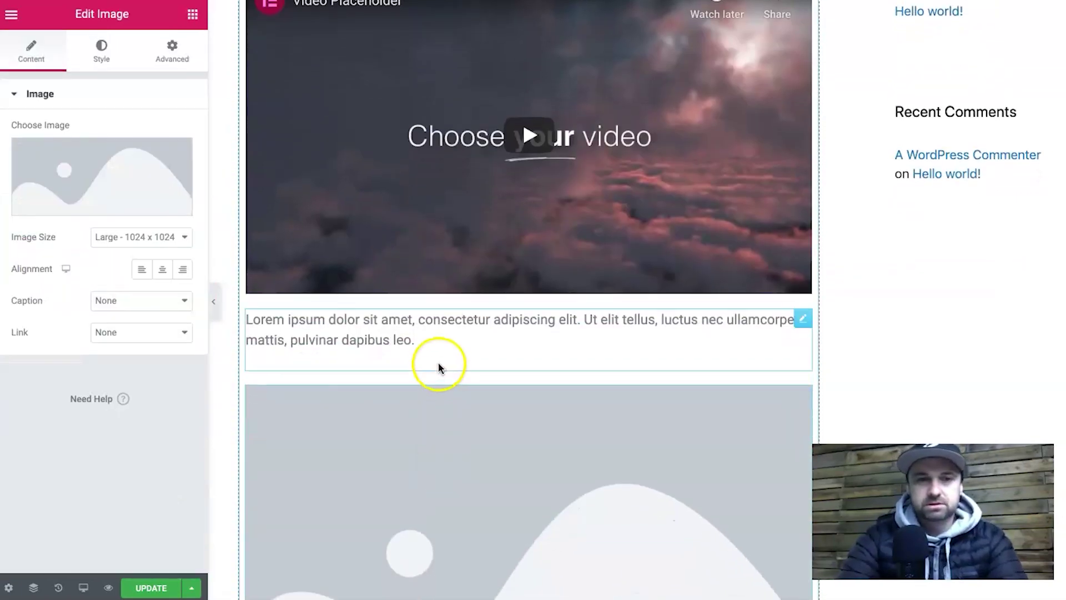
# - Copy the placeholder text below the video and paste it twice more into the same paragraph
pyautogui.tripleClick(454, 332)
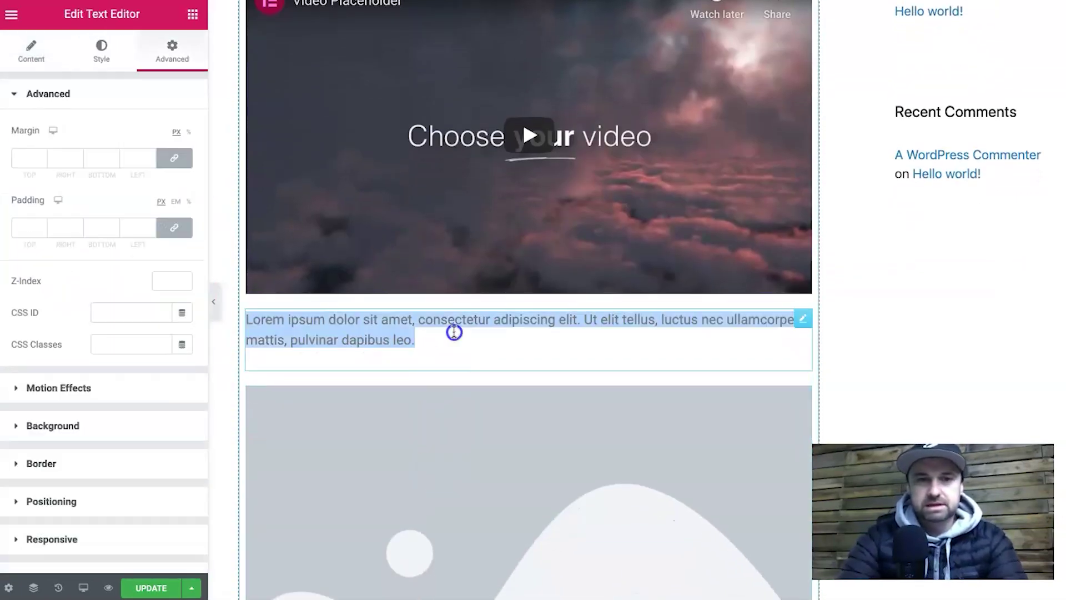
pyautogui.hotkey('ctrl', 'c')
pyautogui.click(454, 332)
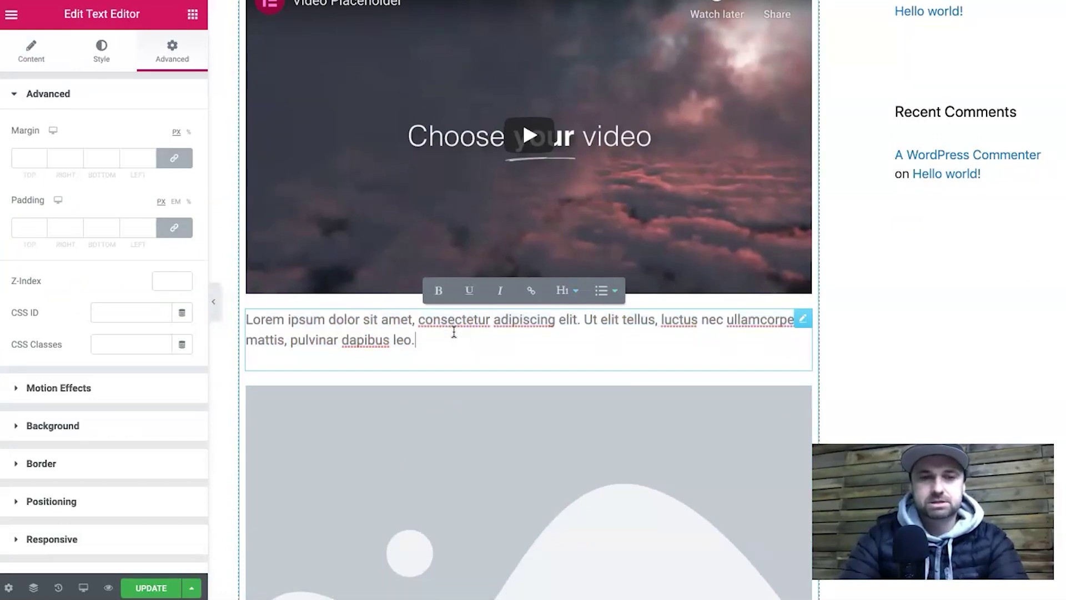
pyautogui.hotkey('ctrl', 'v')
pyautogui.hotkey('ctrl', 'v')
# - Copy the lengthened paragraph below the video and paste it twice as separate paragraphs
pyautogui.hotkey('shift', 'Home')
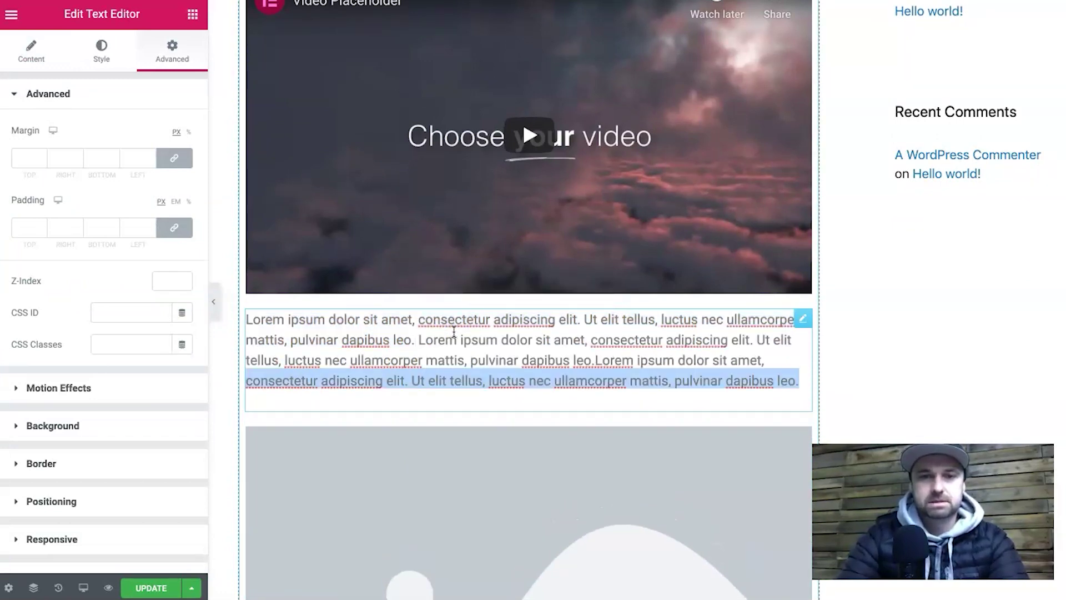
pyautogui.hotkey('shift', 'Up')
pyautogui.hotkey('shift', 'Up')
pyautogui.hotkey('shift', 'Up')
pyautogui.hotkey('ctrl', 'c')
pyautogui.press('Right')
pyautogui.press('Return')
pyautogui.hotkey('ctrl', 'v')
pyautogui.hotkey('ctrl', 'v')
pyautogui.click(340, 309)
pyautogui.scroll(5, 341, 311)
pyautogui.scroll(-9, 341, 311)
pyautogui.scroll(10, 341, 311)
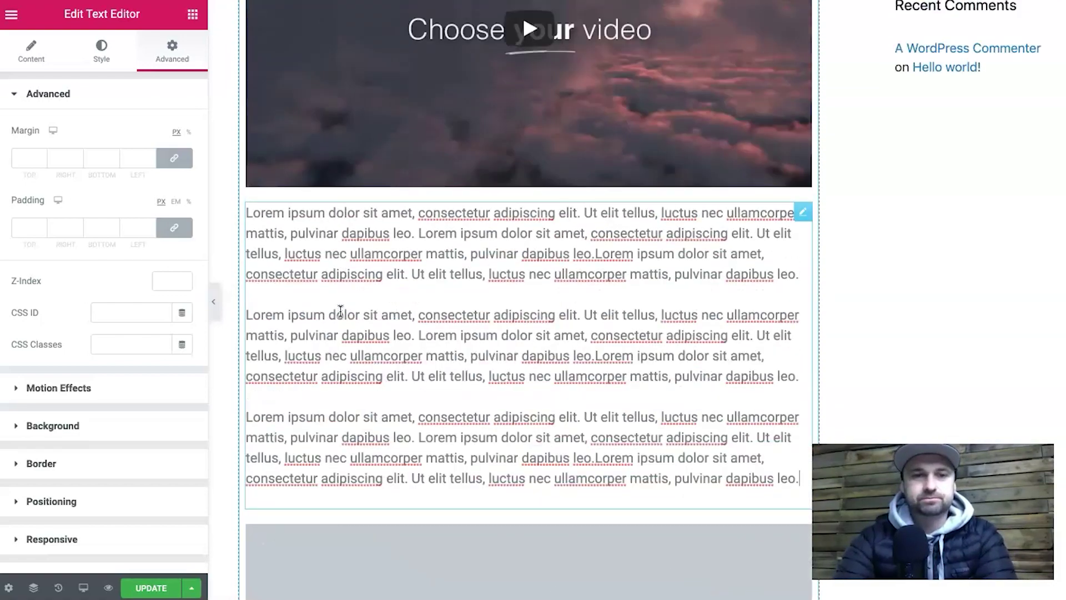
pyautogui.click(336, 225)
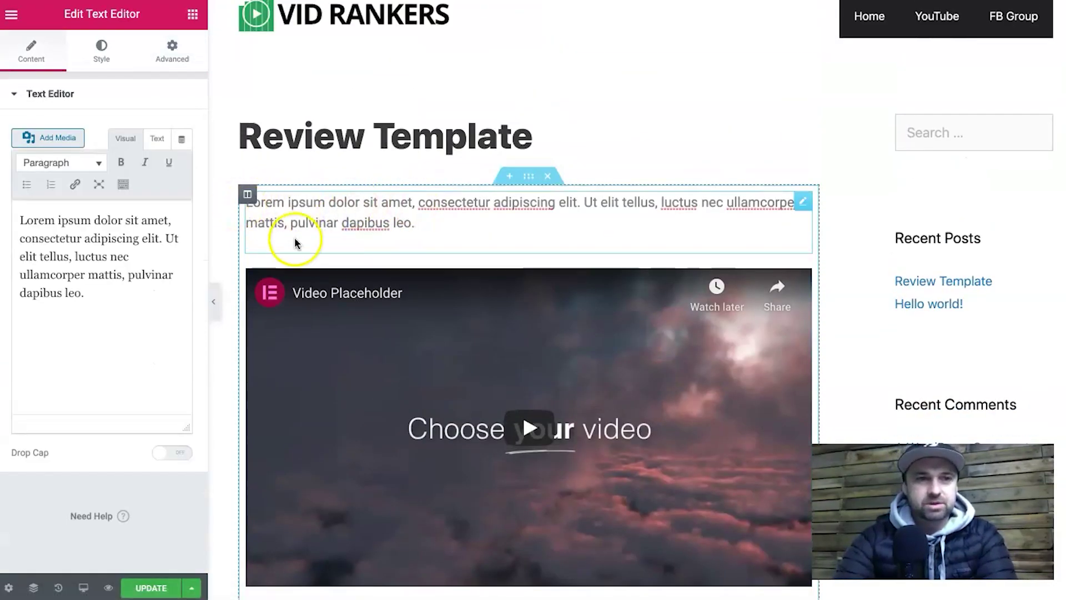
pyautogui.scroll(-5, 368, 356)
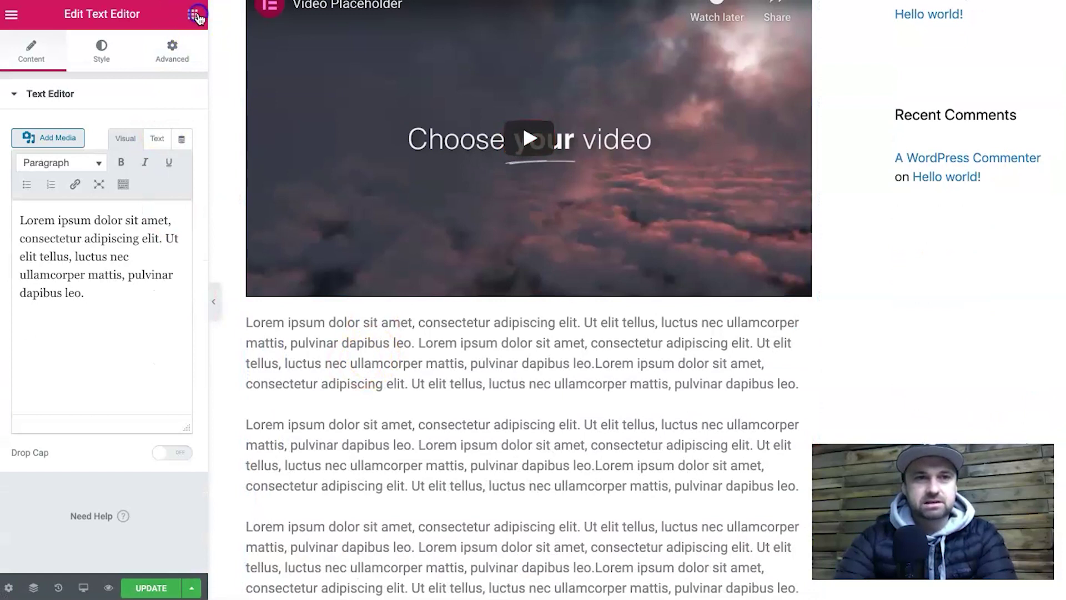
pyautogui.click(195, 15)
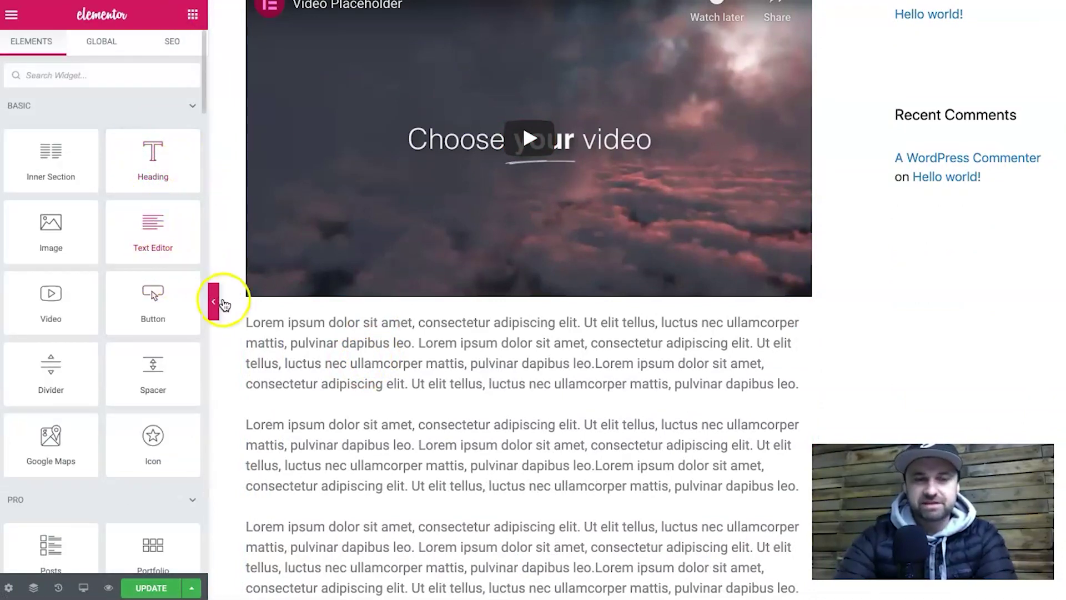
# - Add the line "This is a heading" above the first paragraph below the video and format it as Heading 2
pyautogui.click(290, 343)
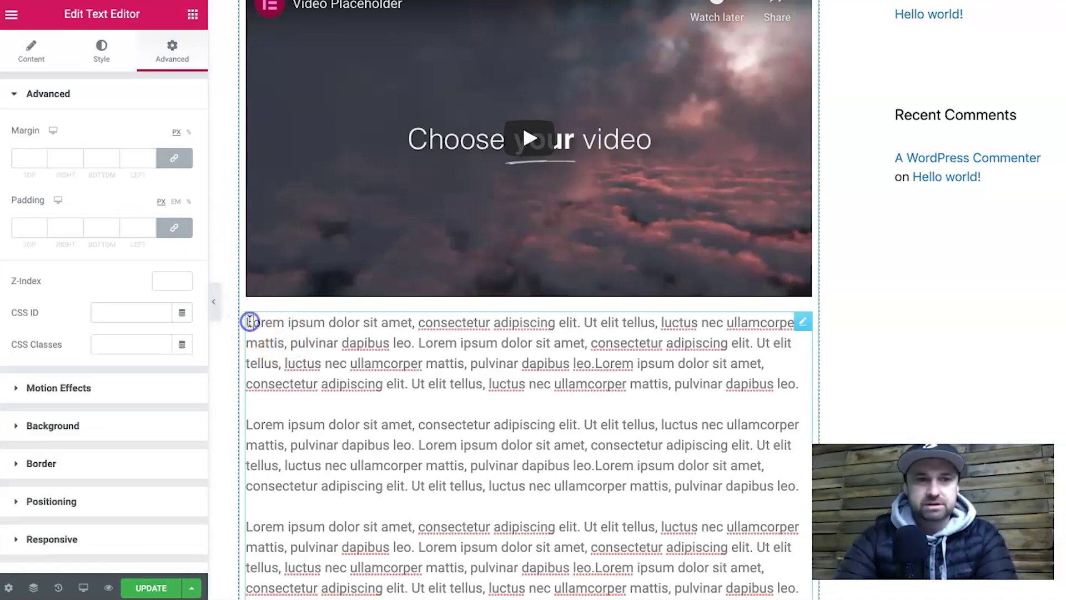
pyautogui.click(35, 61)
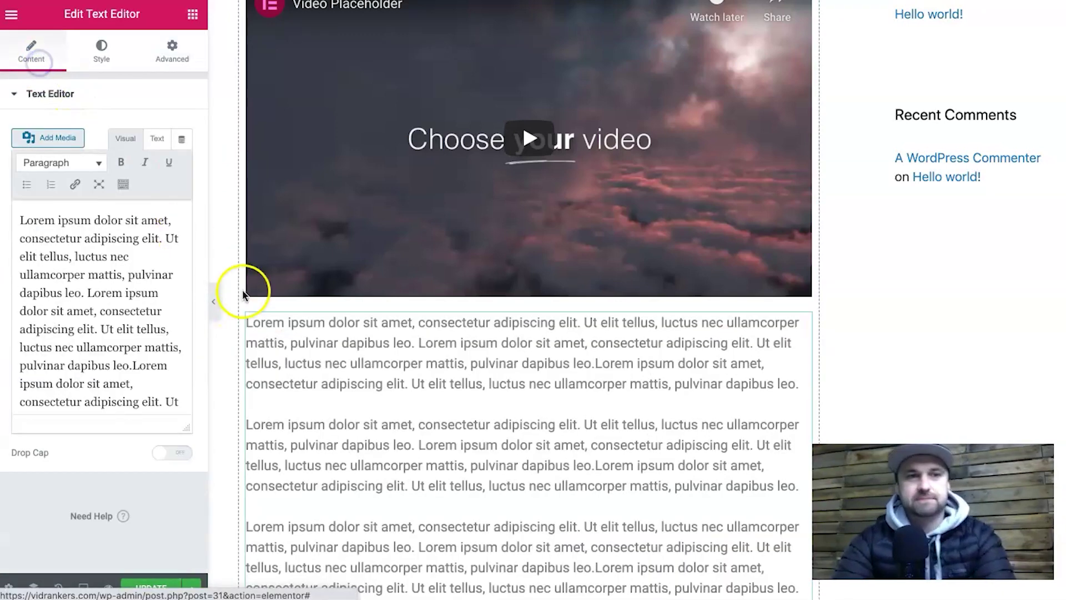
pyautogui.click(250, 334)
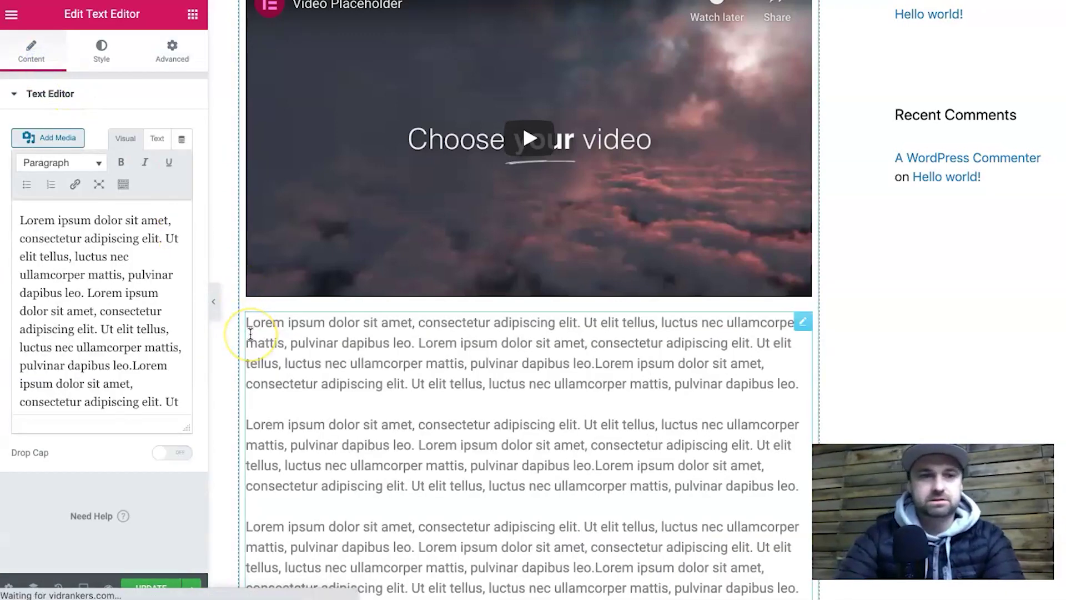
pyautogui.click(24, 216)
pyautogui.press('Return')
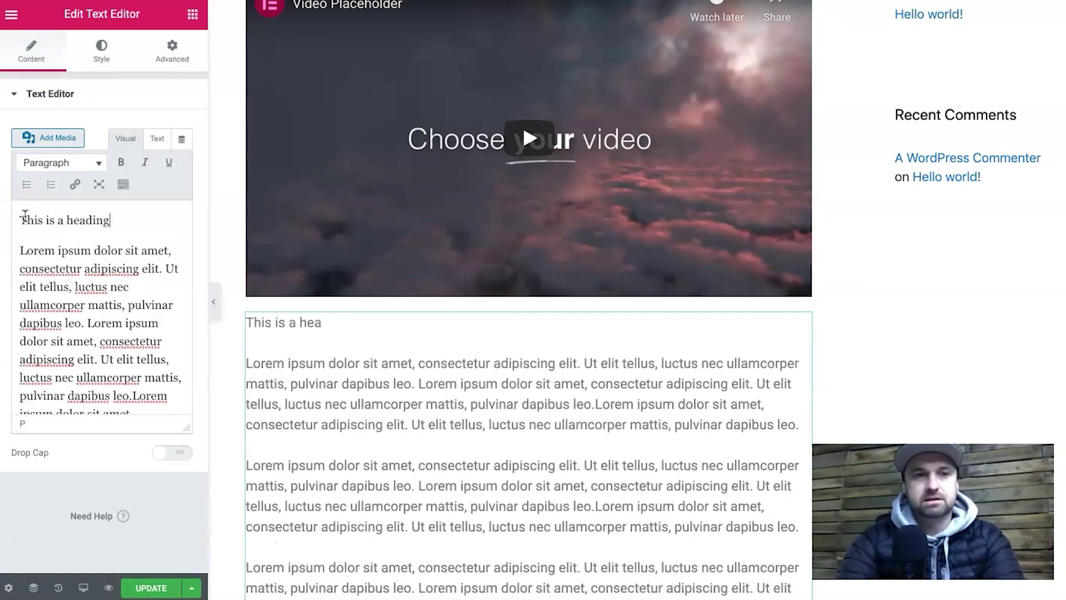
pyautogui.click(71, 166)
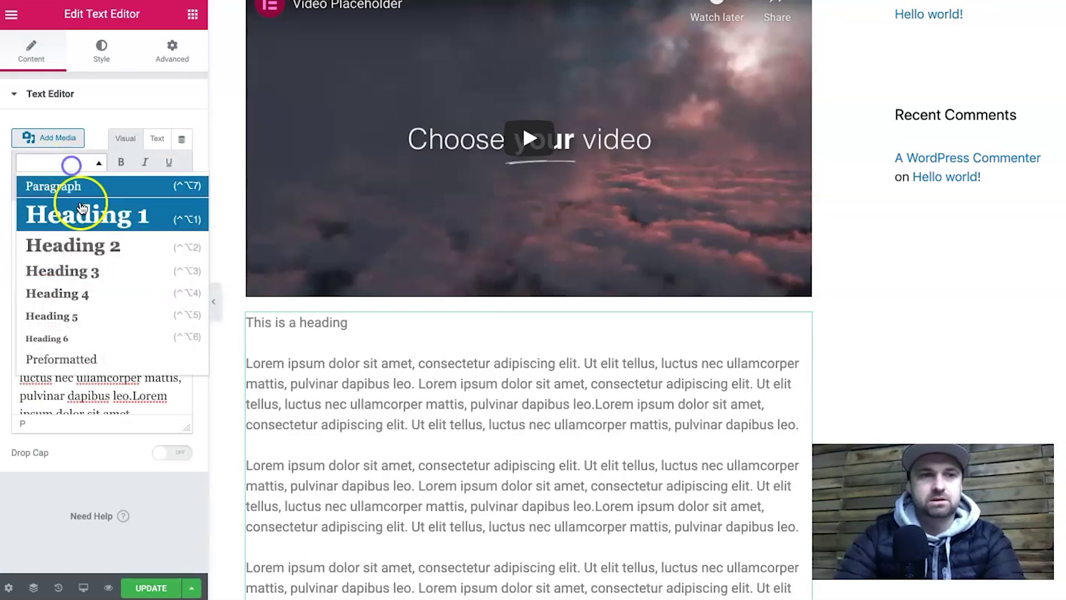
pyautogui.click(109, 244)
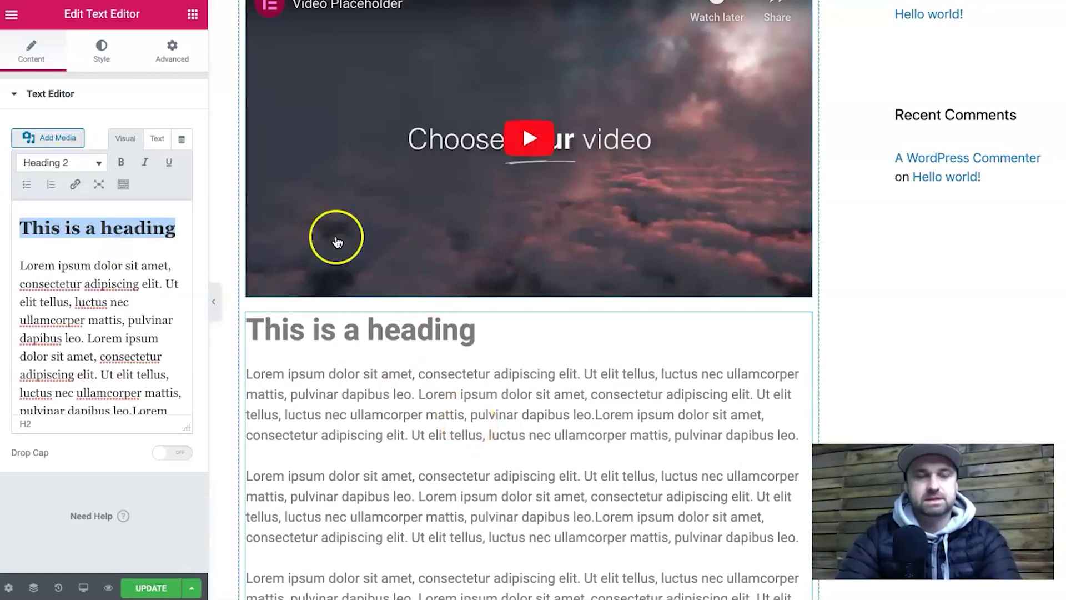
# - Set the text color of the heading and paragraphs below the video to black, #000000
pyautogui.click(100, 51)
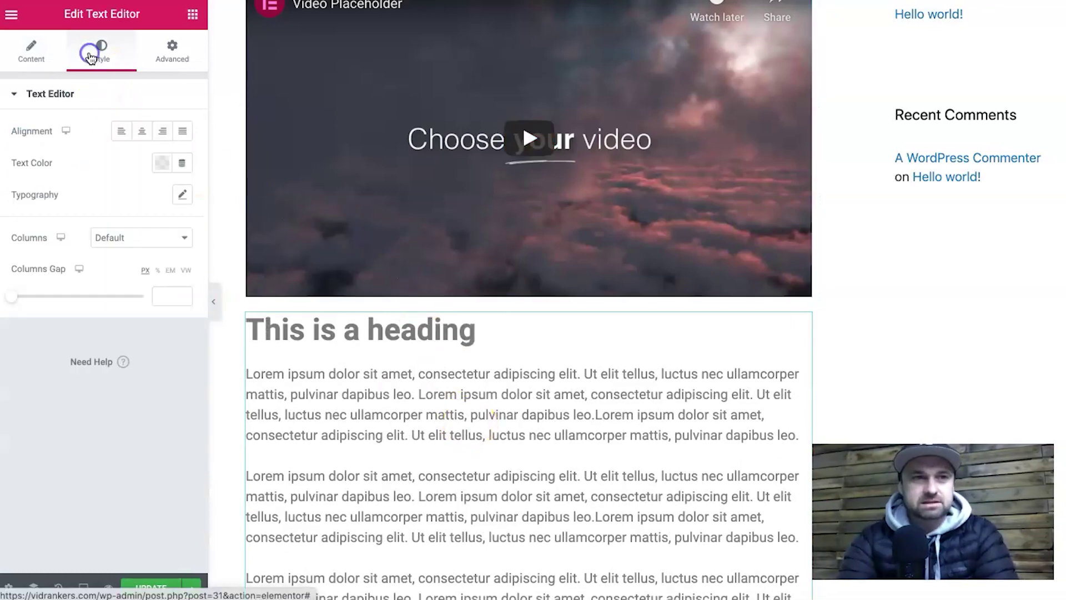
pyautogui.click(163, 164)
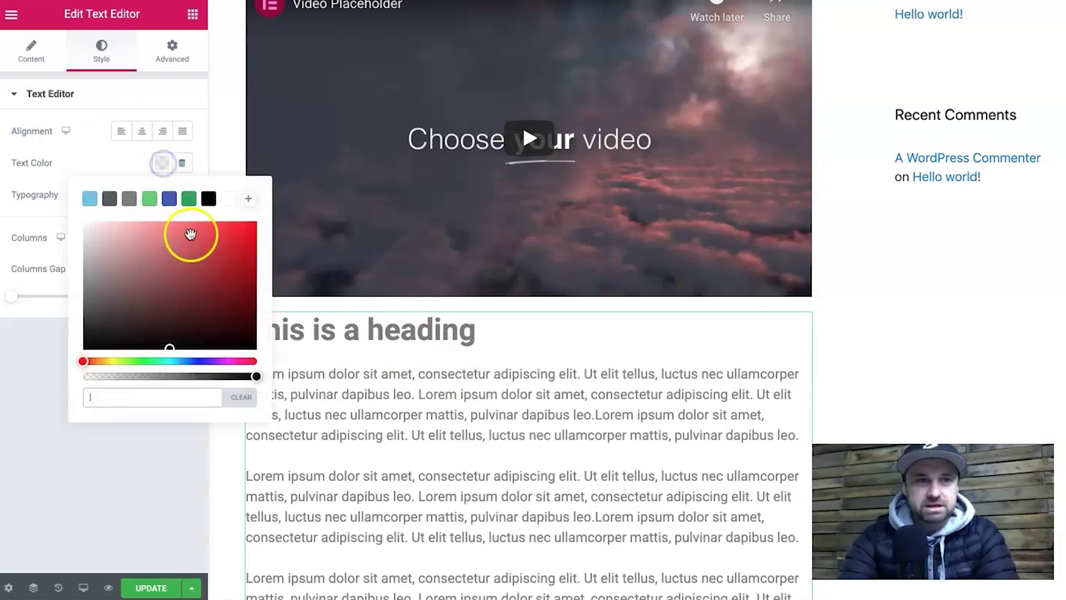
pyautogui.click(209, 200)
pyautogui.scroll(-2, 637, 438)
pyautogui.click(900, 365)
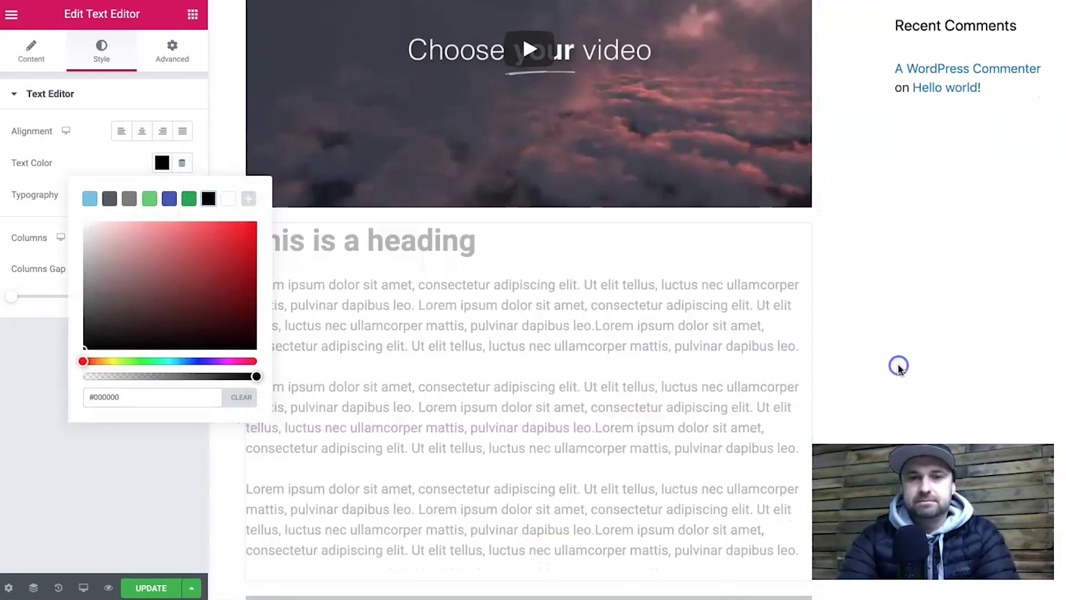
pyautogui.scroll(6, 561, 297)
pyautogui.scroll(-15, 561, 297)
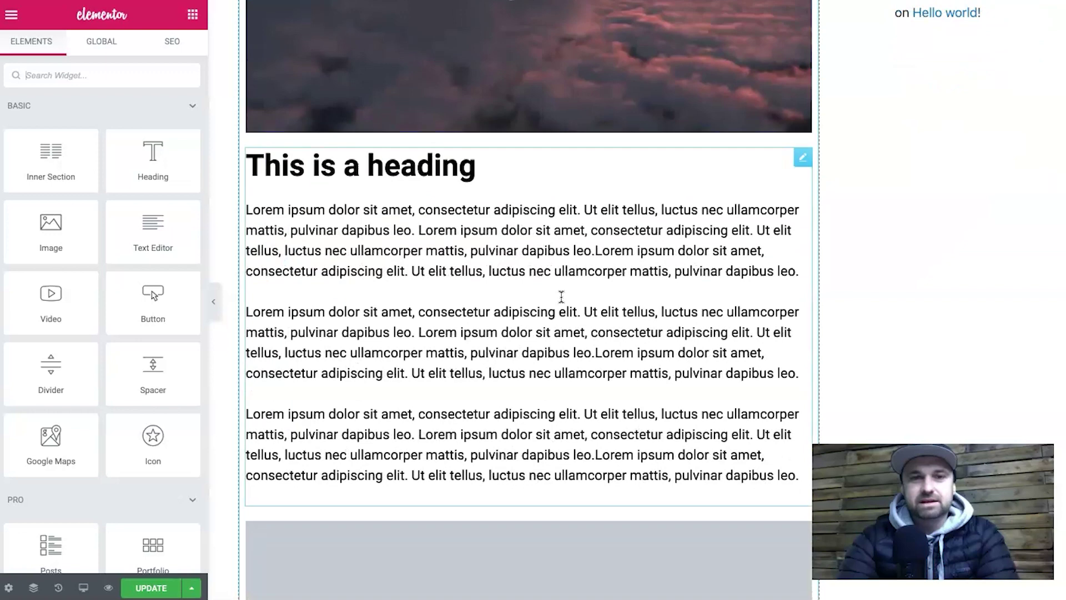
# - Place a Text Editor widget and a Button widget below the image, and set the button's alignment to justified
pyautogui.scroll(-2, 562, 297)
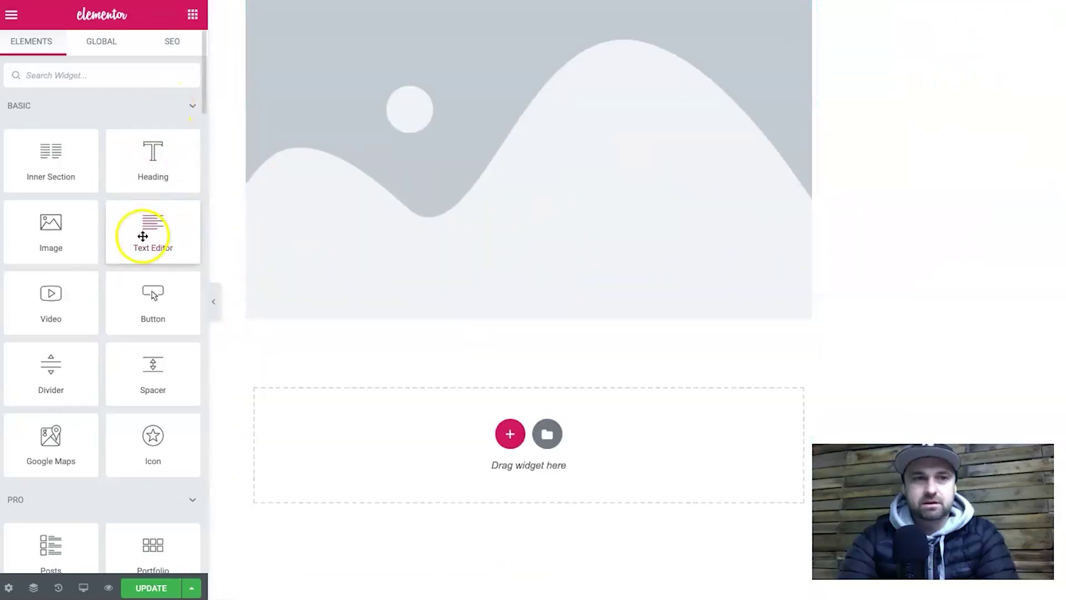
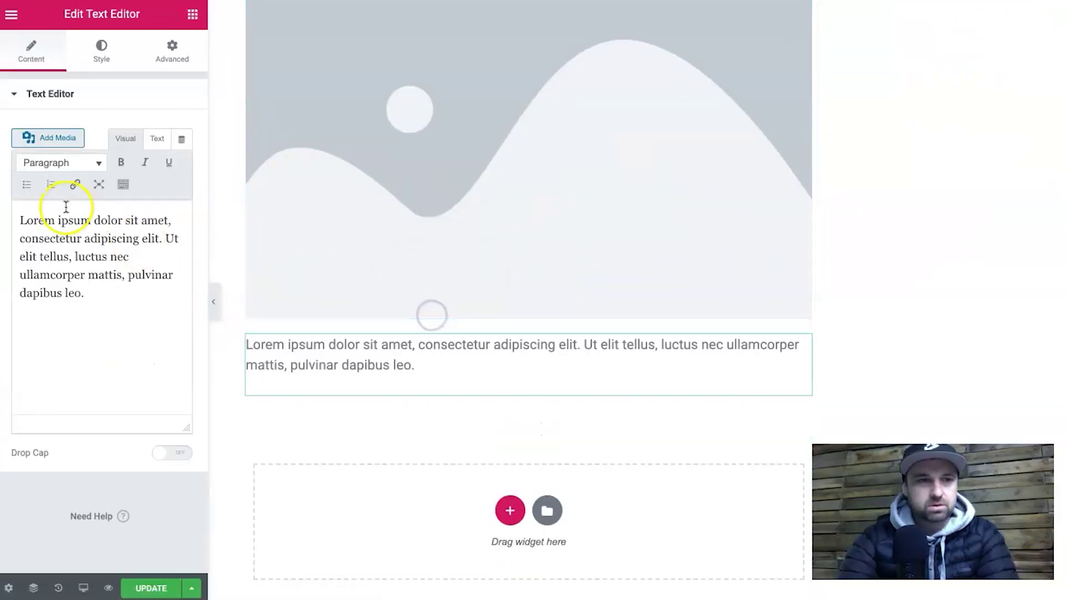
pyautogui.click(192, 14)
pyautogui.moveTo(131, 276); pyautogui.dragTo(398, 382)
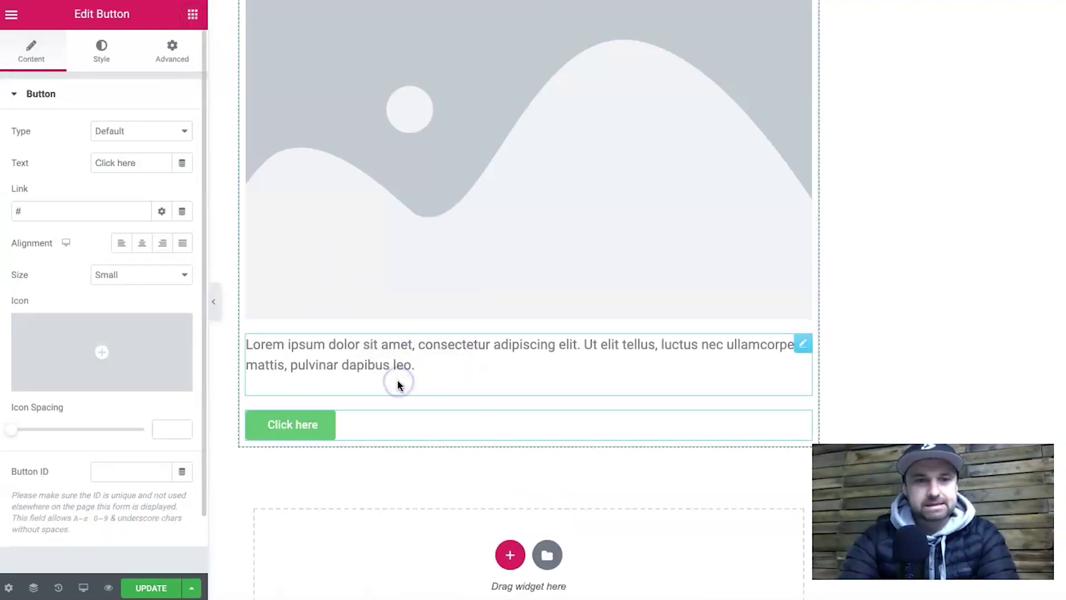
pyautogui.click(182, 243)
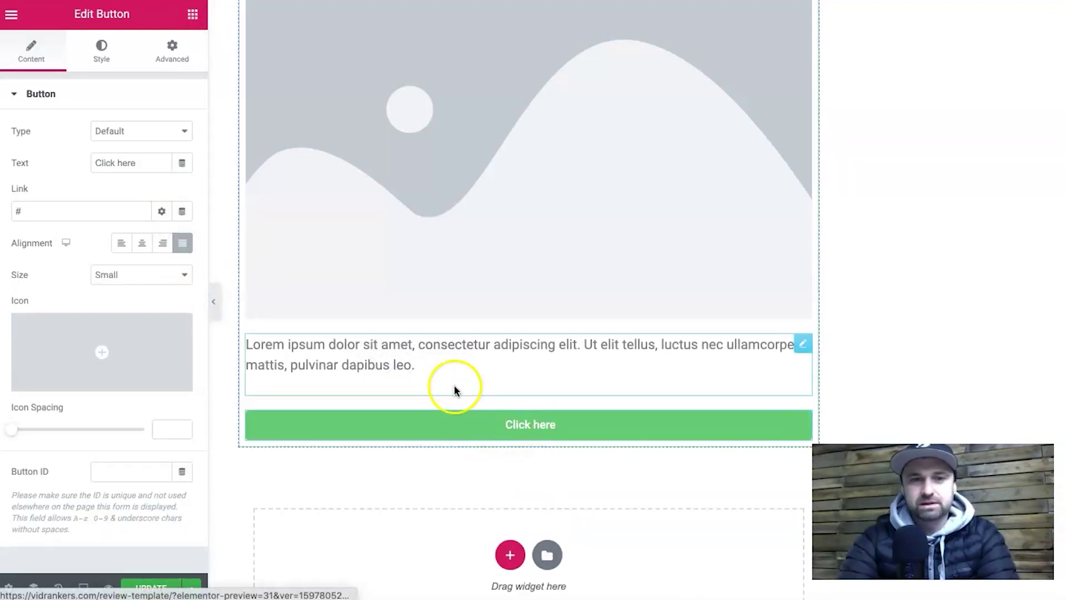
# - Unlink the margin values of the text widget above the video and set its bottom margin to -20 px
pyautogui.click(911, 350)
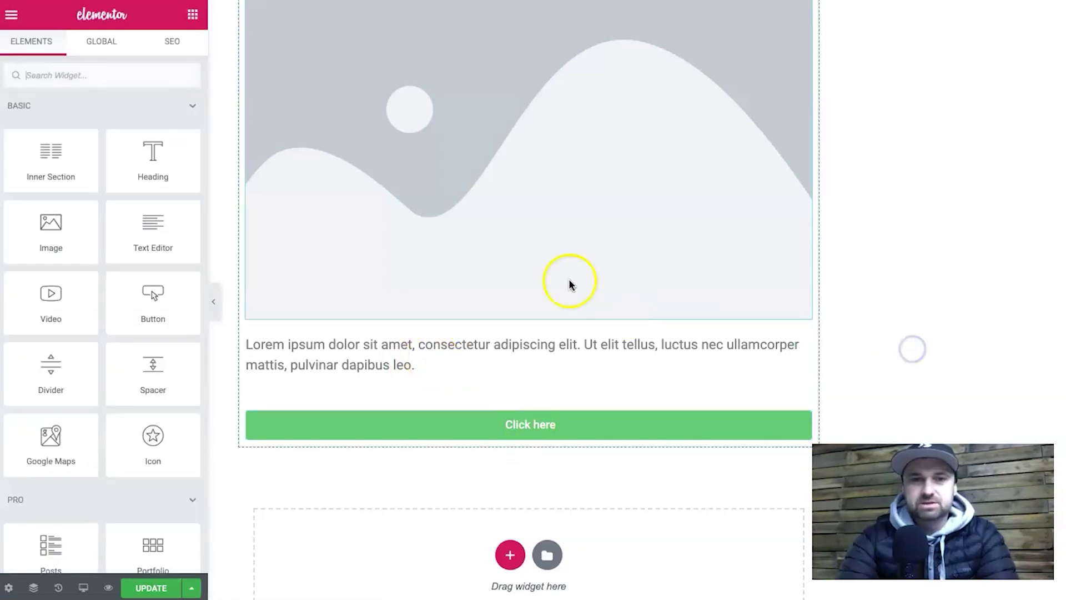
pyautogui.scroll(10, 571, 284)
pyautogui.click(497, 257)
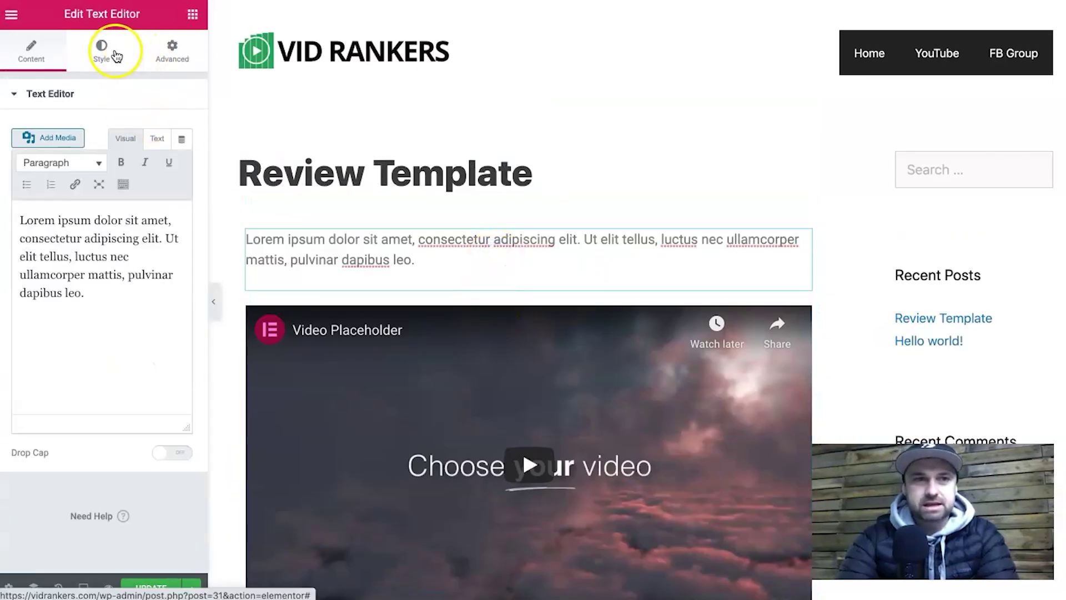
pyautogui.click(153, 54)
pyautogui.click(174, 159)
pyautogui.click(100, 154)
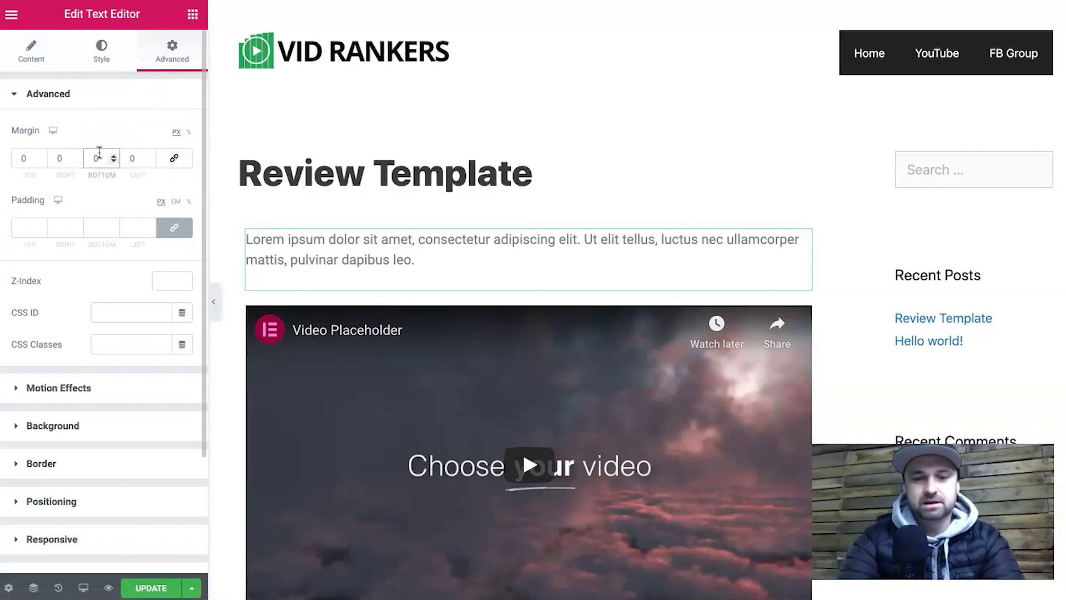
pyautogui.write('-20')
pyautogui.click(533, 278)
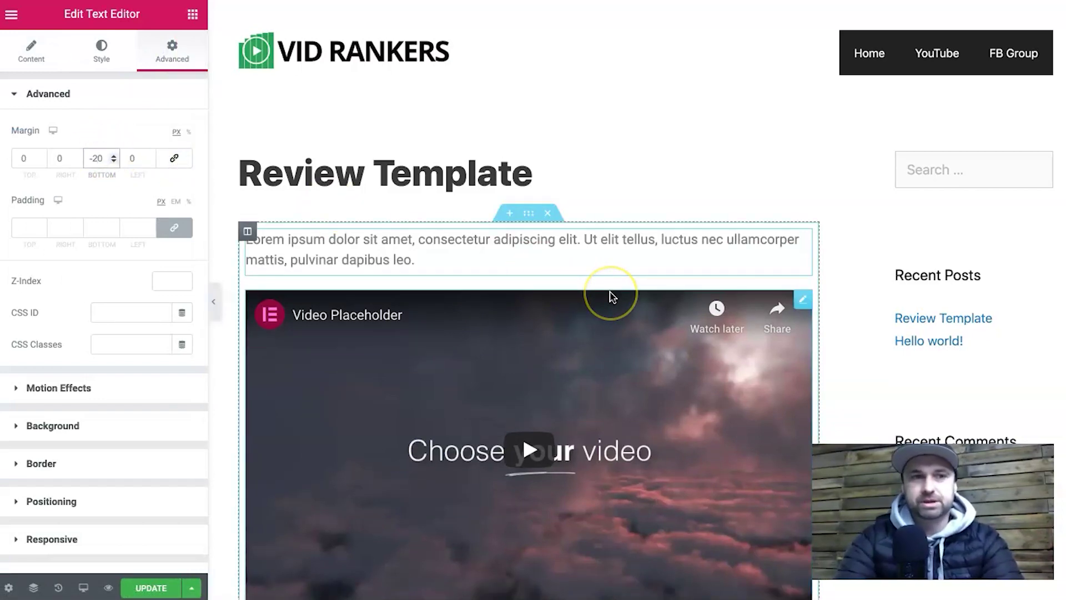
pyautogui.scroll(-1, 611, 295)
pyautogui.click(629, 80)
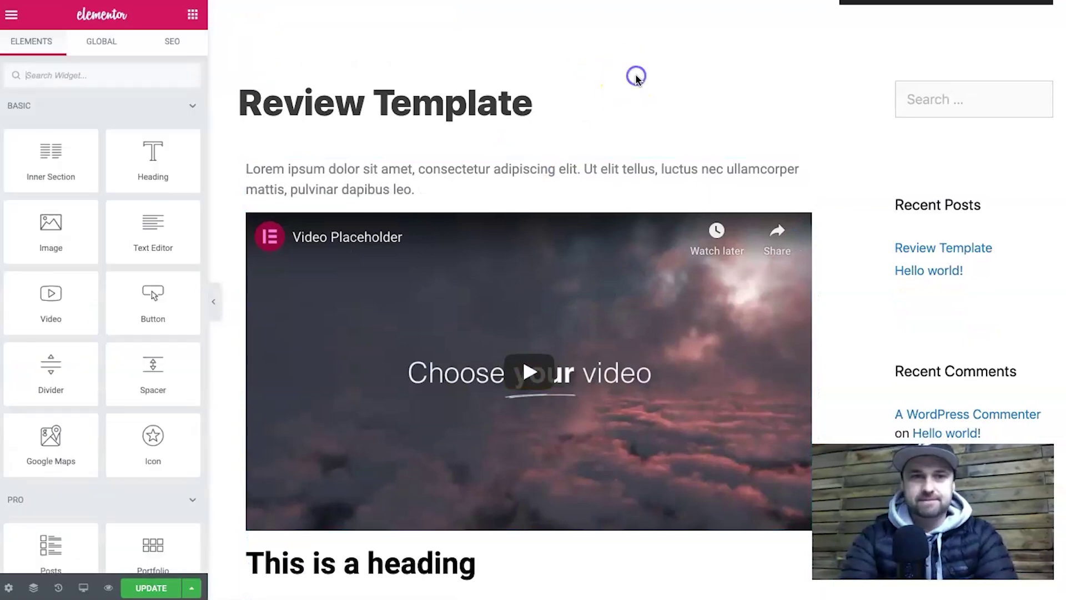
# - Place a Share Buttons widget above the first text paragraph, directly below the Review Template title
pyautogui.scroll(-10, 435, 250)
pyautogui.scroll(9, 435, 254)
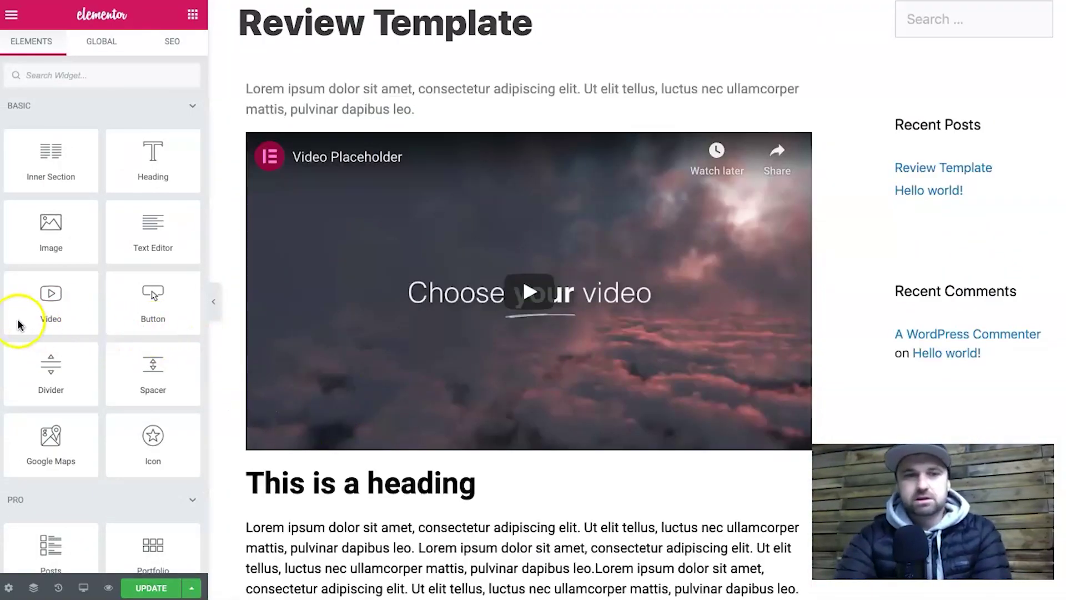
pyautogui.scroll(-4, 19, 322)
pyautogui.scroll(-4, 170, 328)
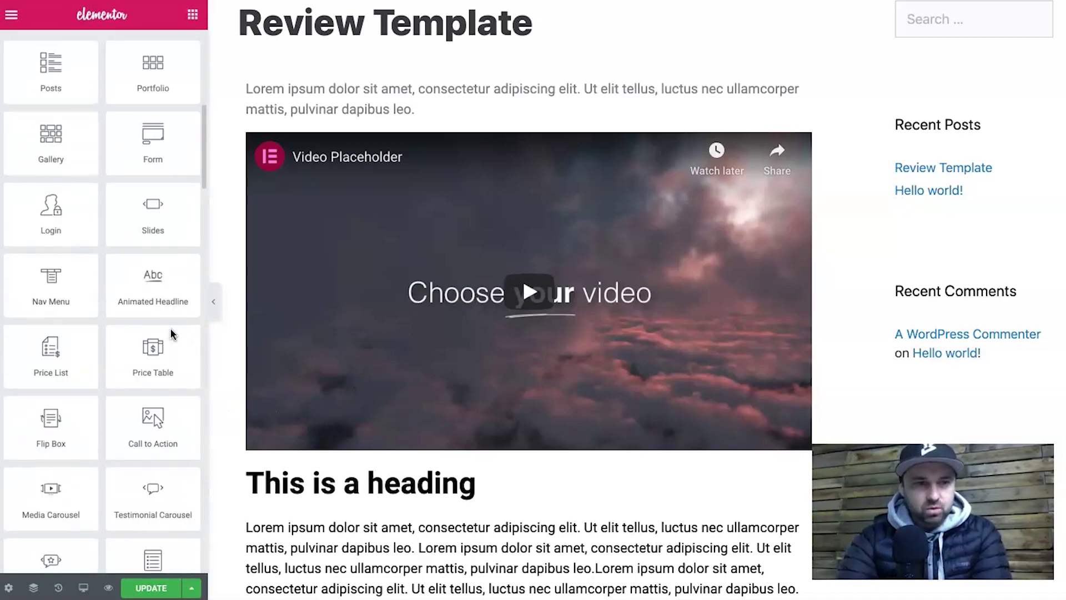
pyautogui.scroll(-5, 112, 351)
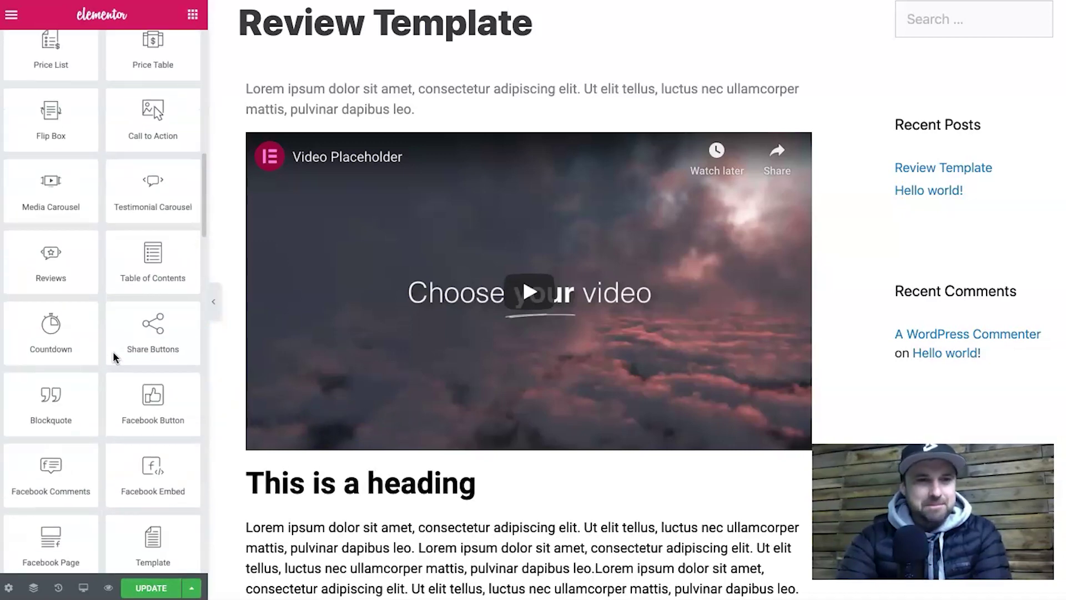
pyautogui.scroll(-2, 112, 351)
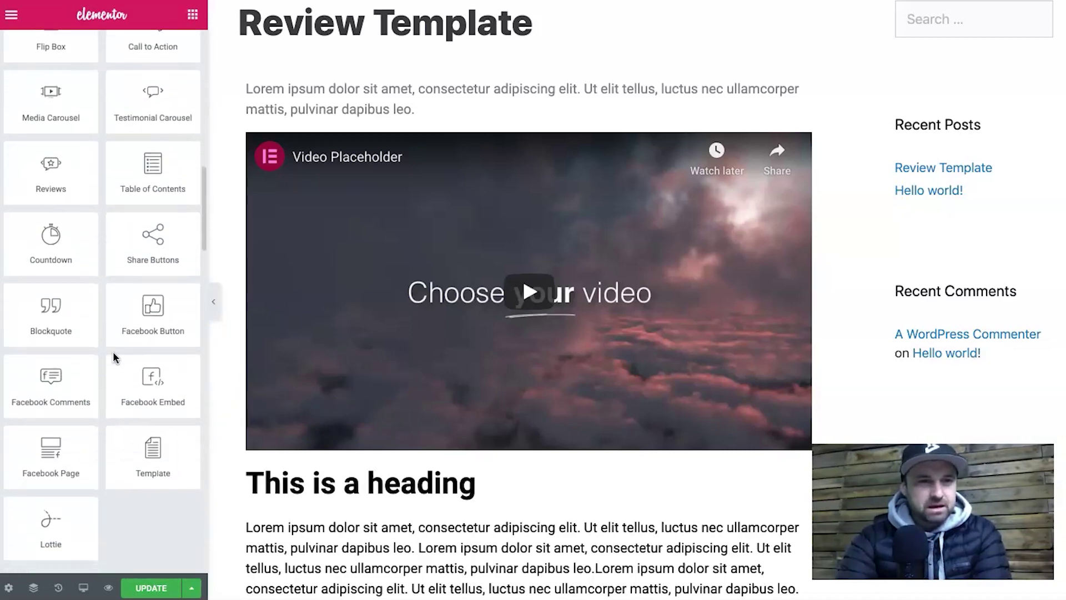
pyautogui.scroll(1, 112, 354)
pyautogui.scroll(3, 465, 321)
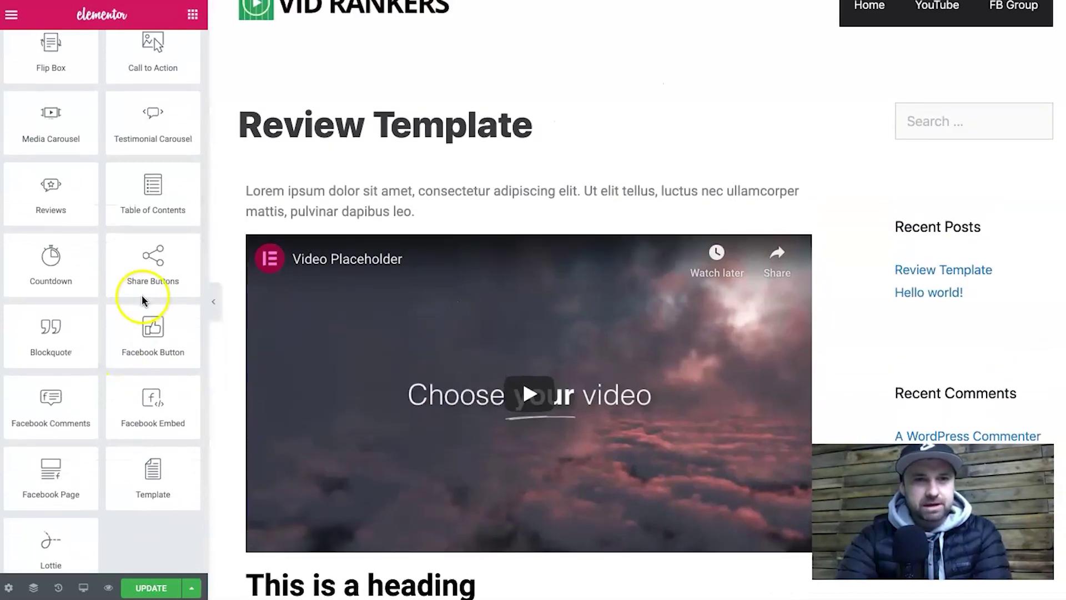
pyautogui.moveTo(159, 271); pyautogui.dragTo(418, 196)
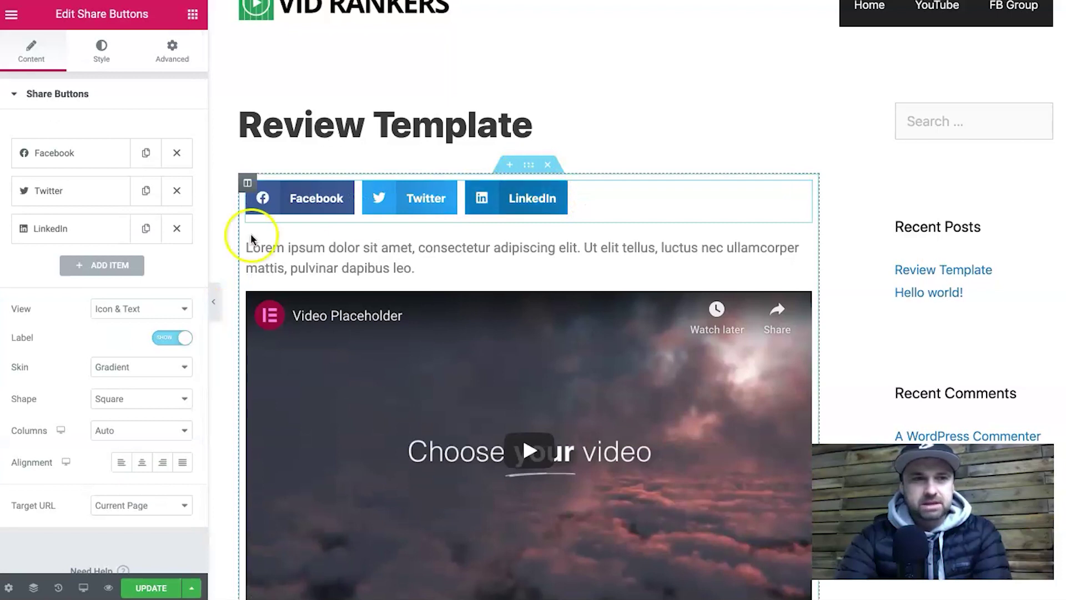
# - Add a fourth share button and set its network to Pinterest
pyautogui.click(86, 266)
pyautogui.click(98, 270)
pyautogui.click(98, 269)
pyautogui.click(114, 303)
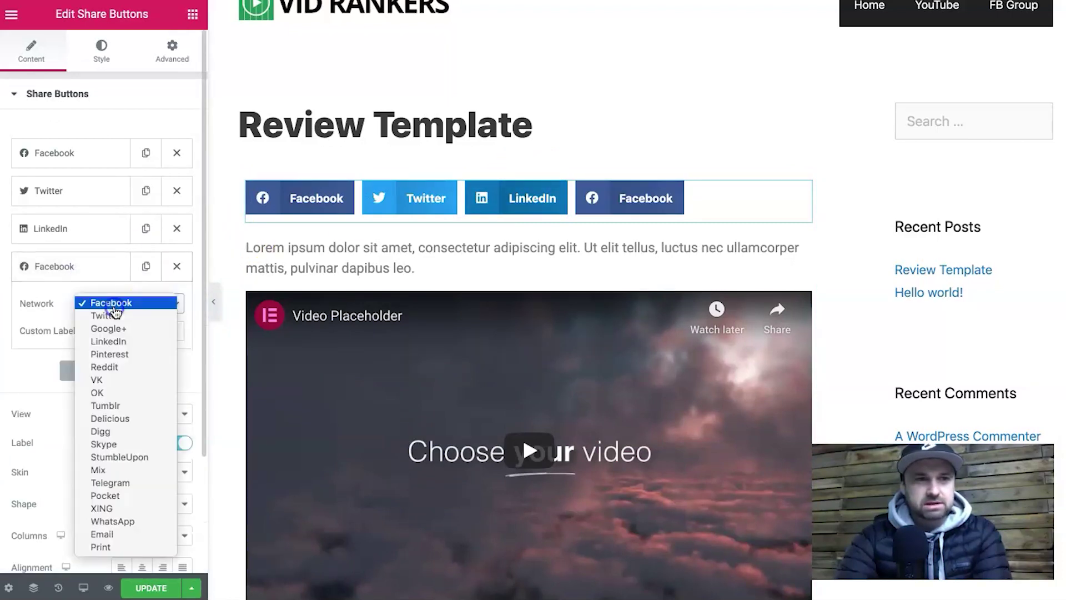
pyautogui.click(114, 353)
# - Add a fifth share button, set its network to WhatsApp, and close the share button settings
pyautogui.click(109, 369)
pyautogui.click(111, 345)
pyautogui.click(133, 420)
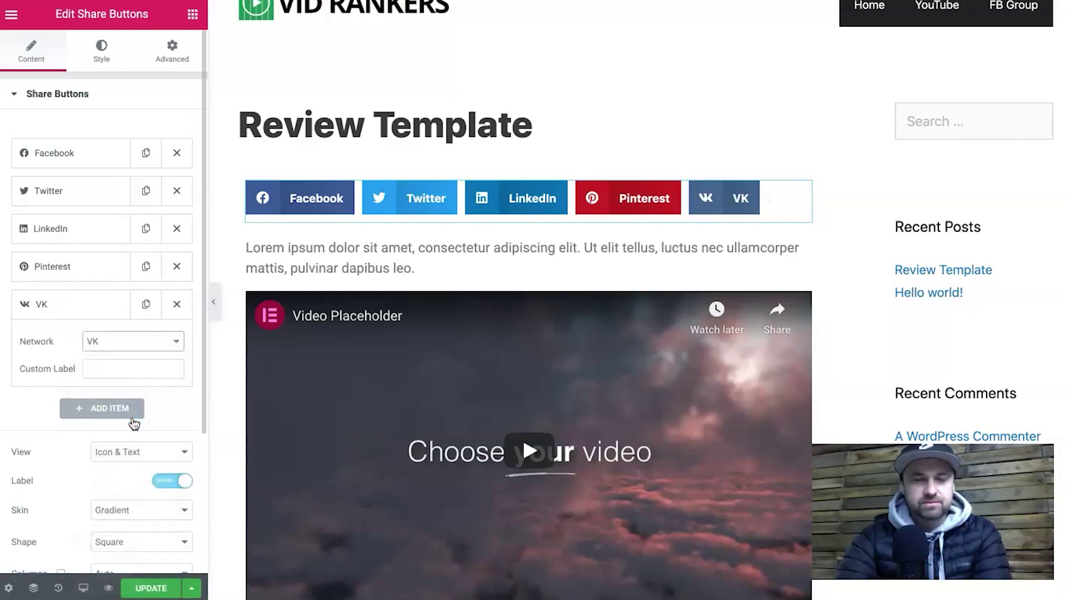
pyautogui.click(132, 343)
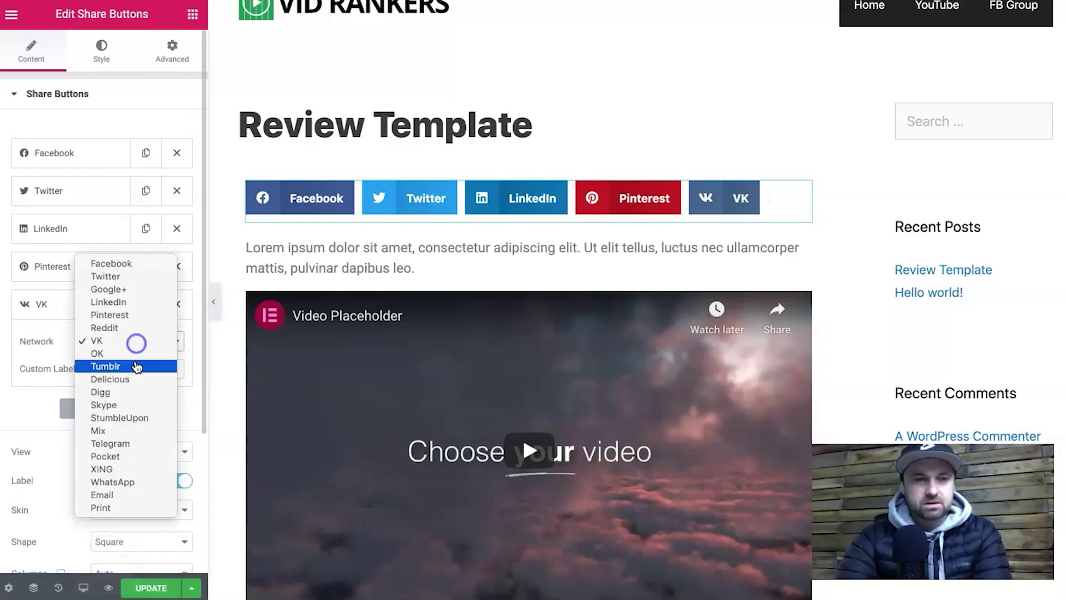
pyautogui.click(137, 482)
pyautogui.click(828, 258)
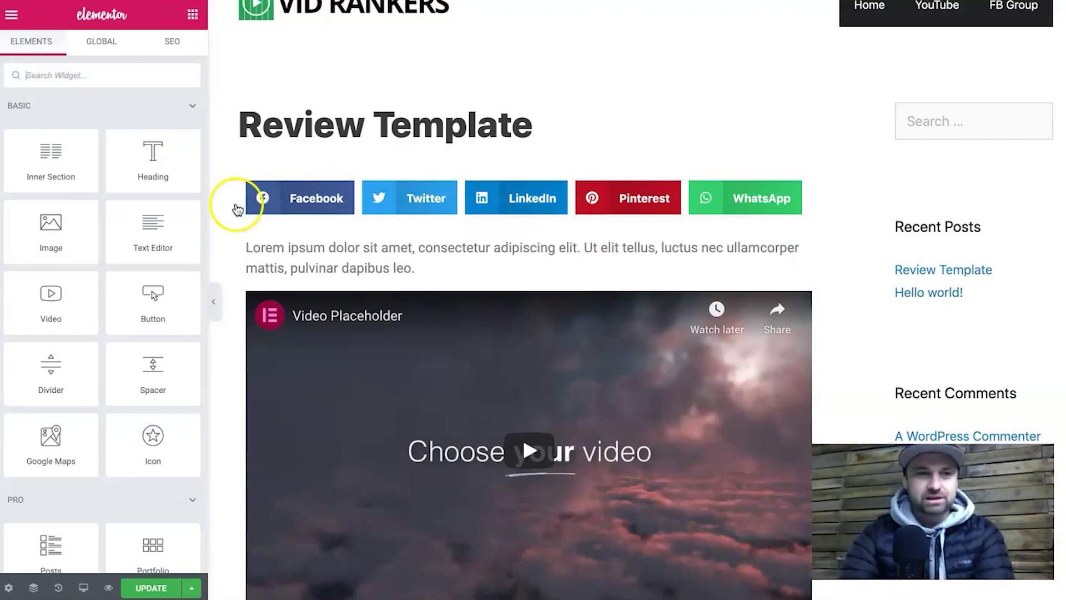
# - Look through the Pro widgets in the widget library as far as the Lottie widget
pyautogui.scroll(-5, 85, 331)
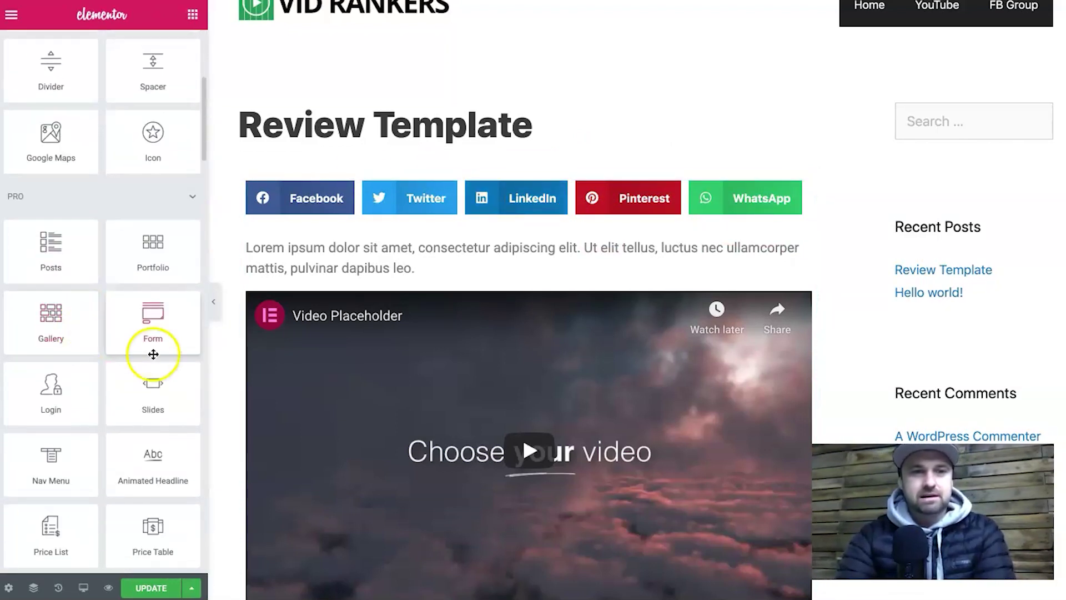
pyautogui.scroll(-1, 158, 357)
pyautogui.scroll(-3, 391, 457)
pyautogui.scroll(-3, 393, 461)
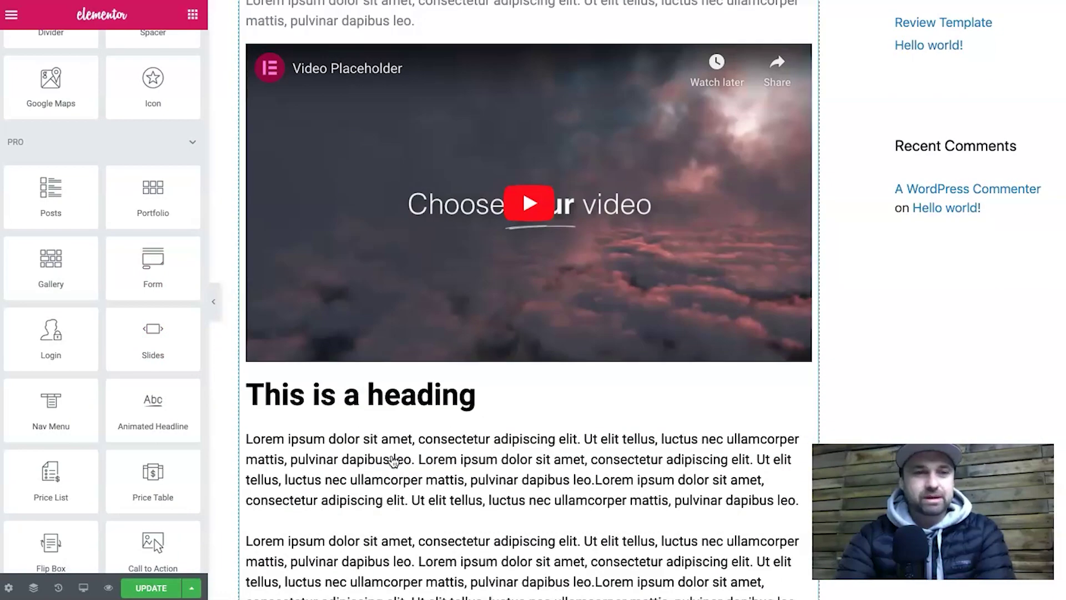
pyautogui.scroll(-2, 60, 432)
pyautogui.scroll(-9, 59, 432)
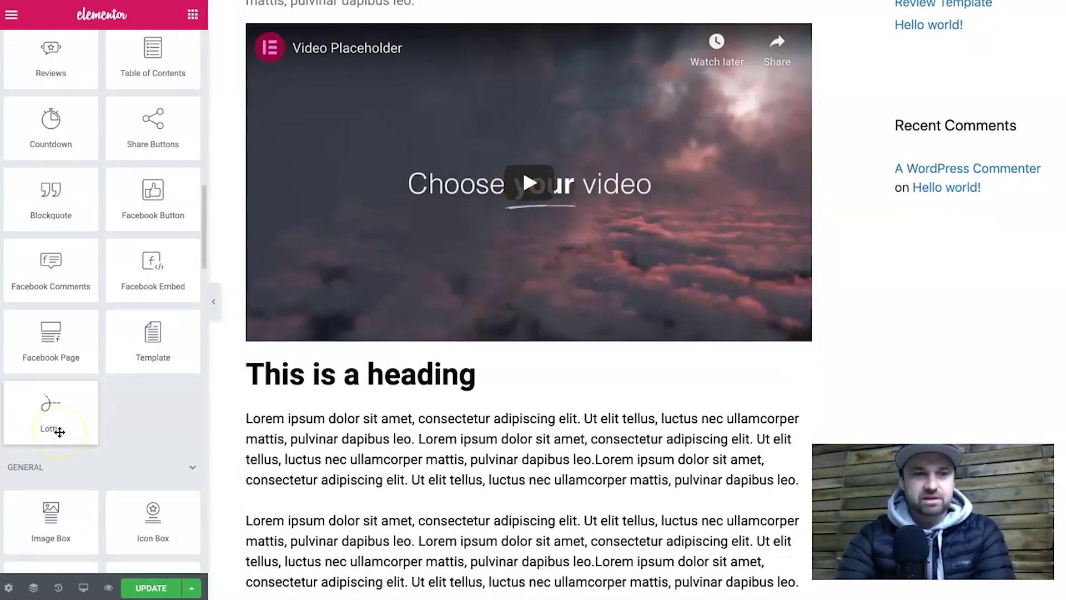
pyautogui.scroll(2, 59, 432)
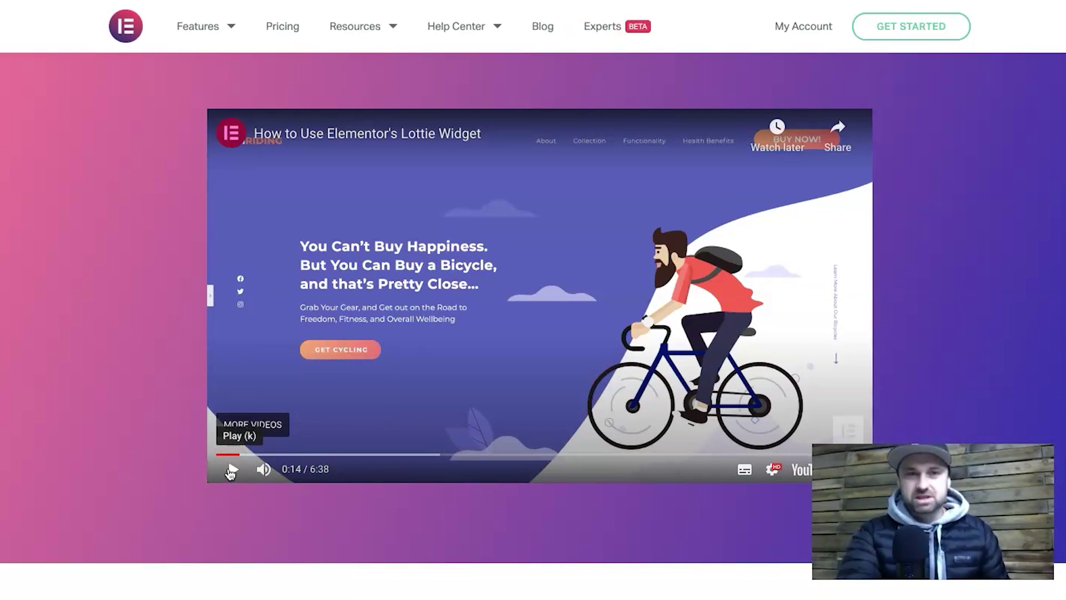
# - Mute the sound, play part of the "How to Use Elementor's Lottie Widget" video on the Elementor website, and pause it
pyautogui.press('XF86AudioMute')
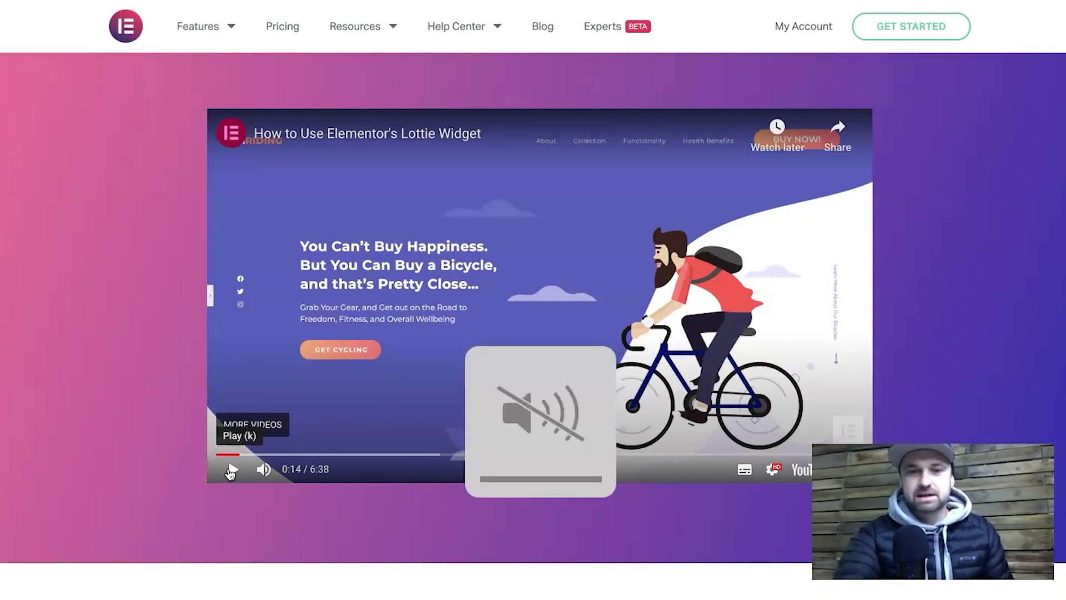
pyautogui.click(231, 471)
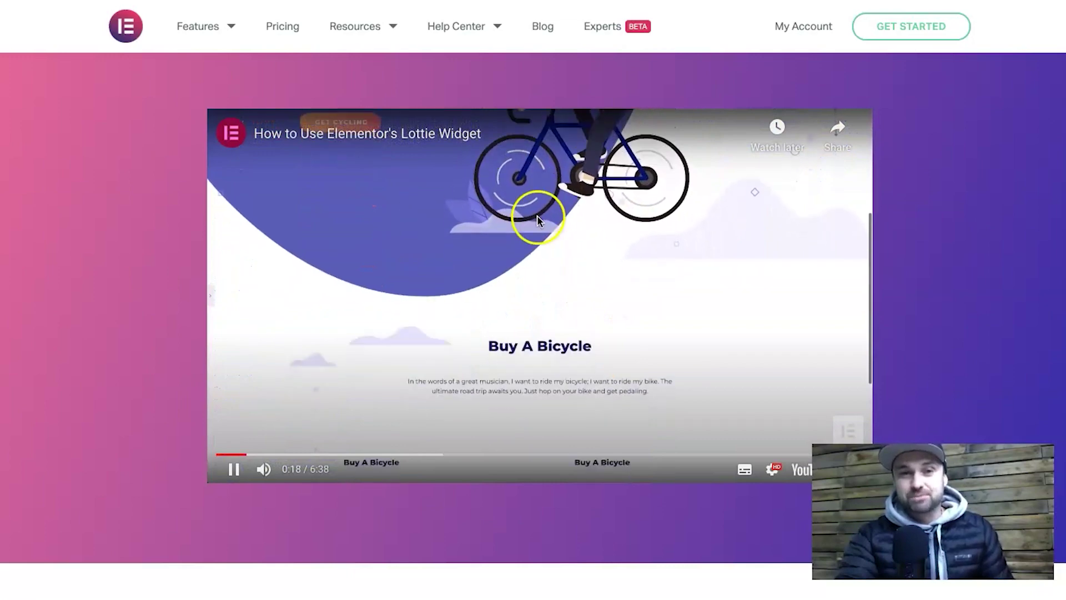
pyautogui.click(233, 469)
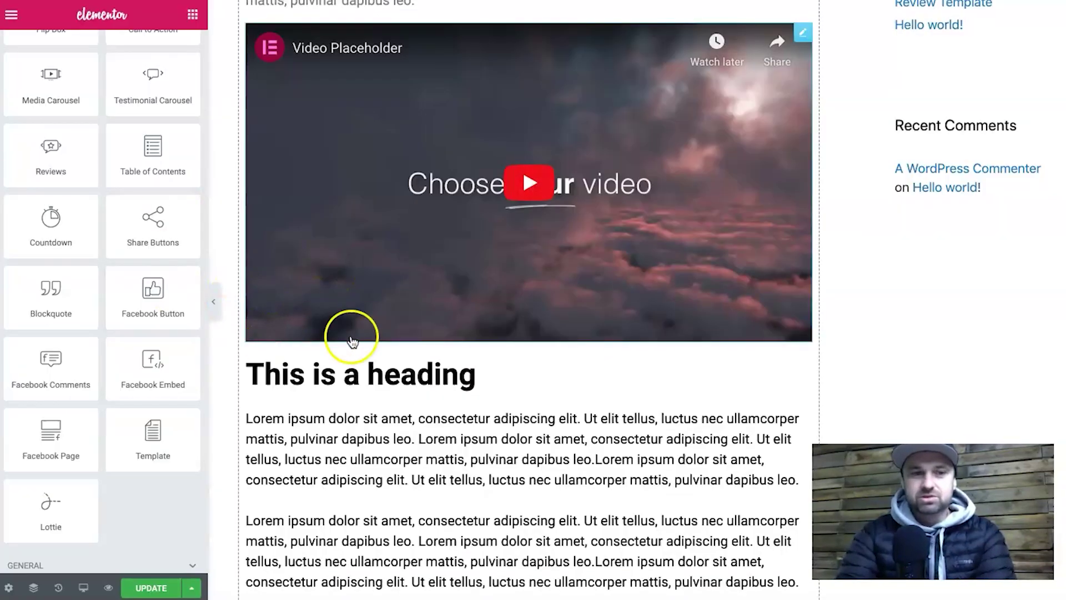
# - Look back through the widget library from the Lottie widget up to the Basic widgets
pyautogui.moveTo(58, 521); pyautogui.dragTo(143, 525)
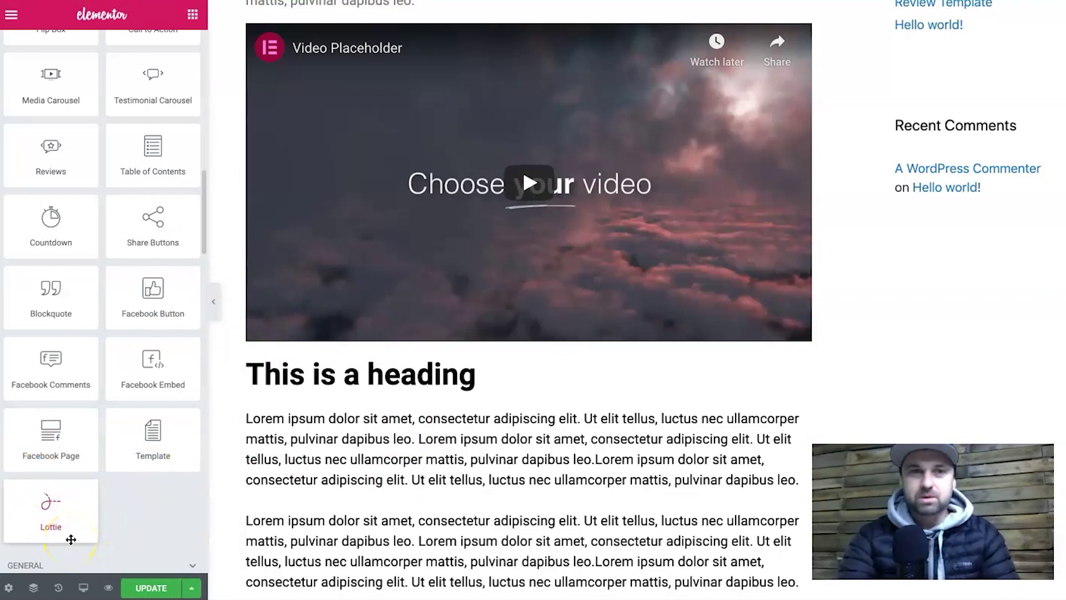
pyautogui.click(60, 500)
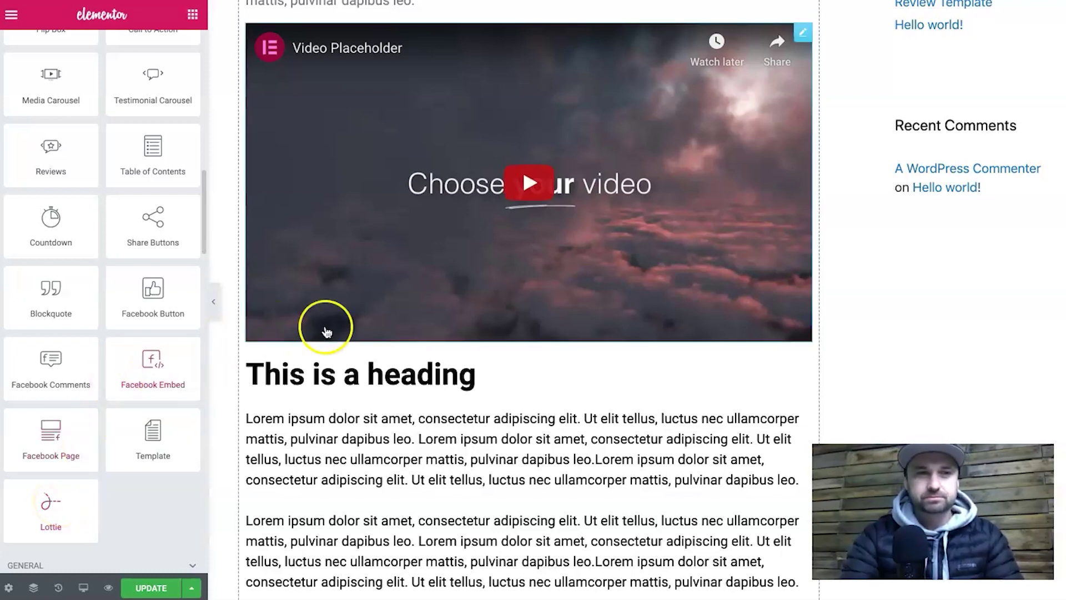
pyautogui.scroll(6, 82, 170)
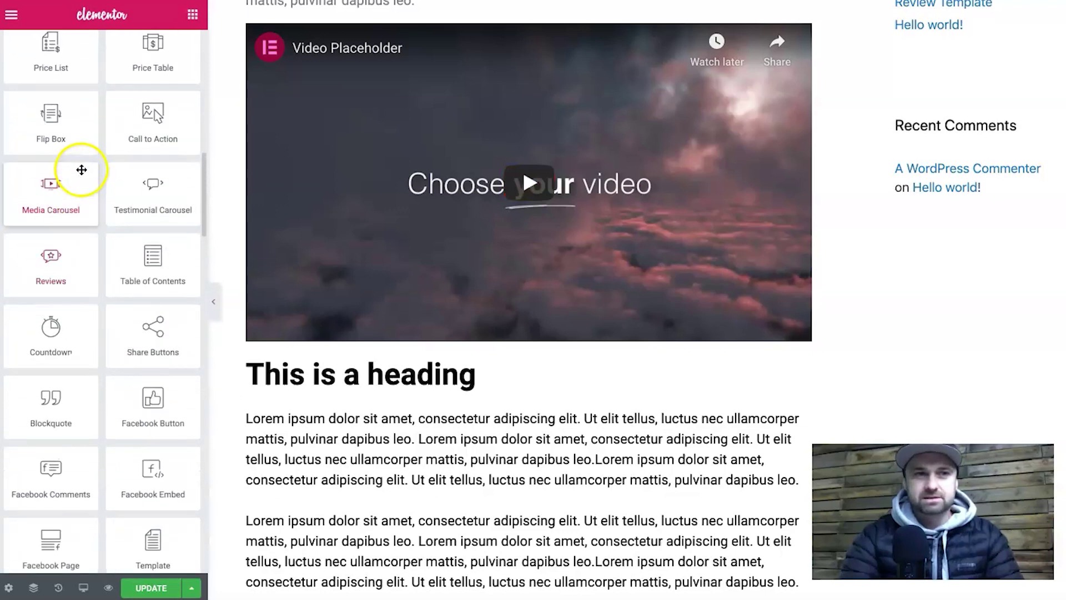
pyautogui.scroll(1, 100, 194)
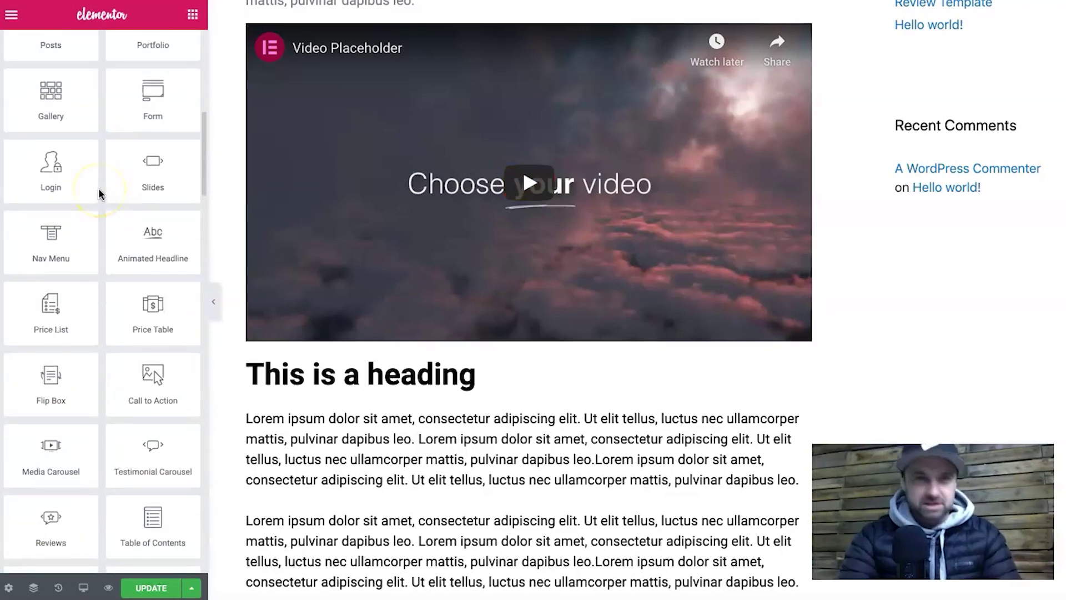
pyautogui.scroll(3, 100, 194)
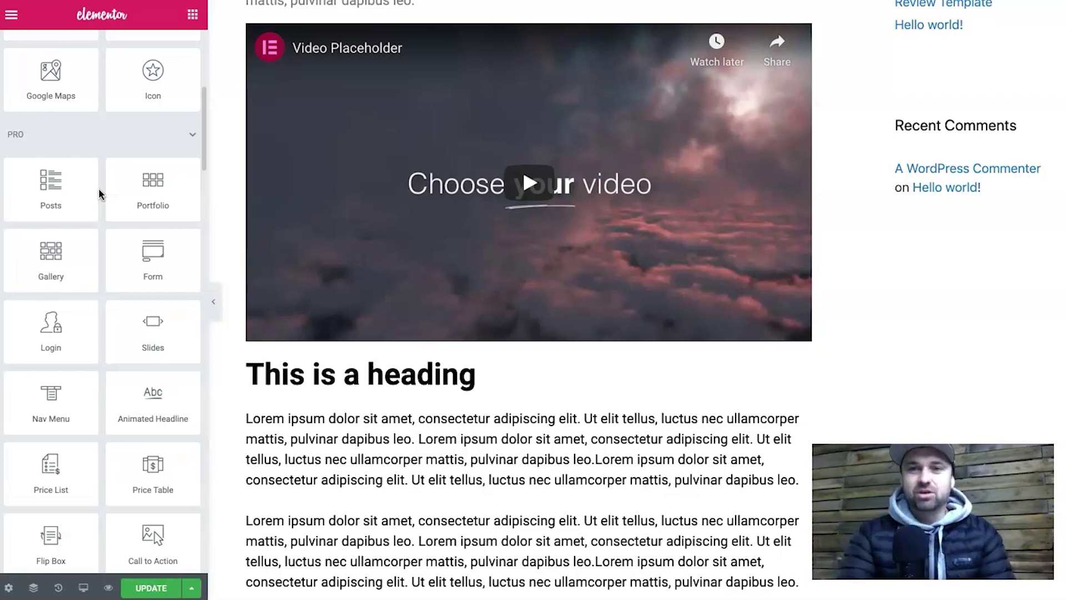
pyautogui.scroll(6, 124, 213)
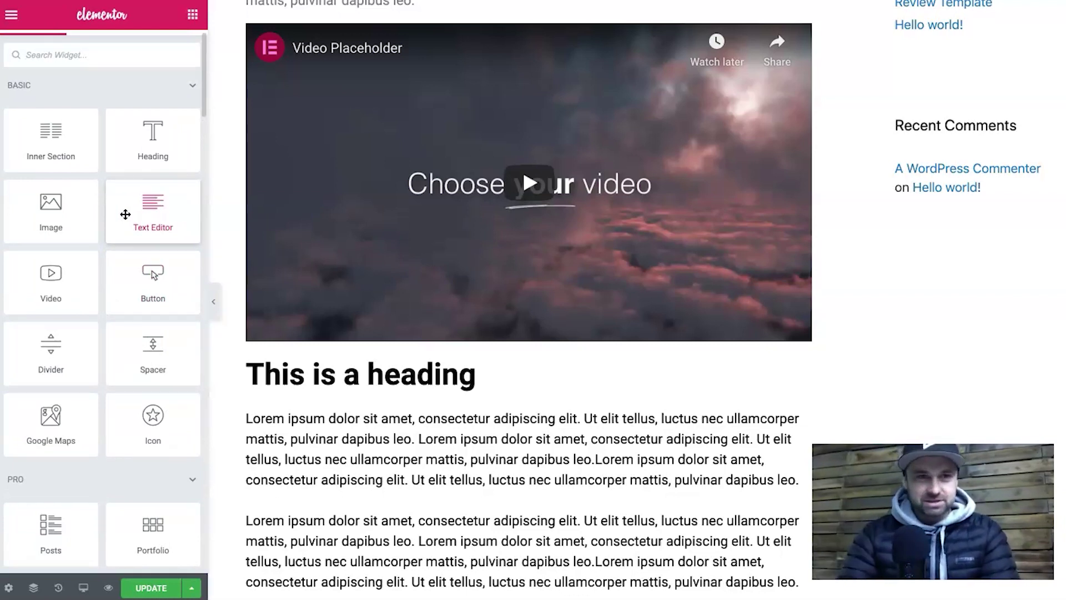
# - Open the content settings of the "Click here" button at the end of the page
pyautogui.scroll(-15, 373, 468)
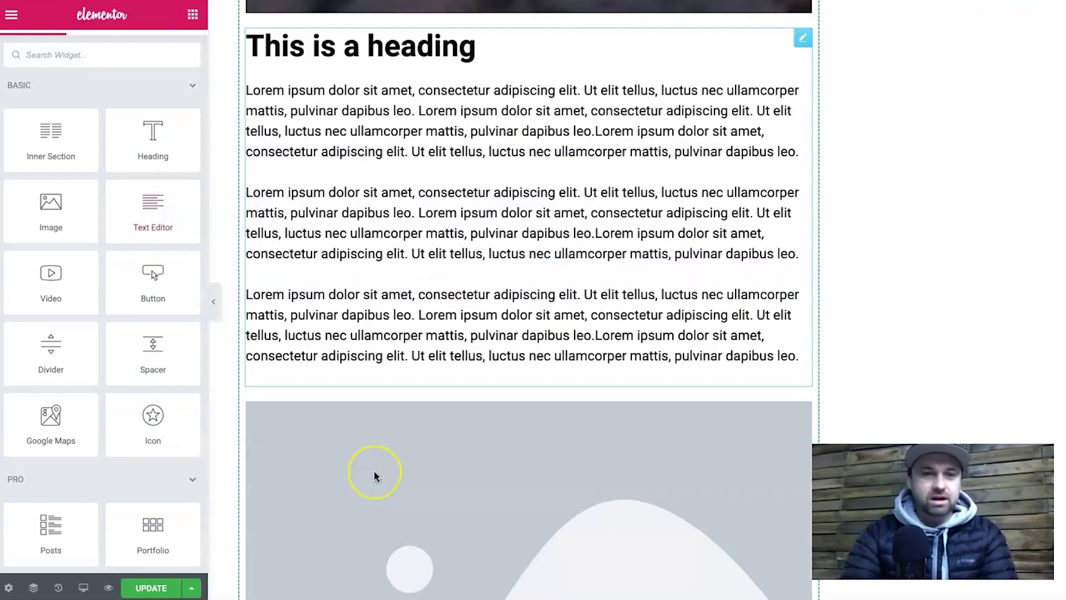
pyautogui.scroll(1, 422, 444)
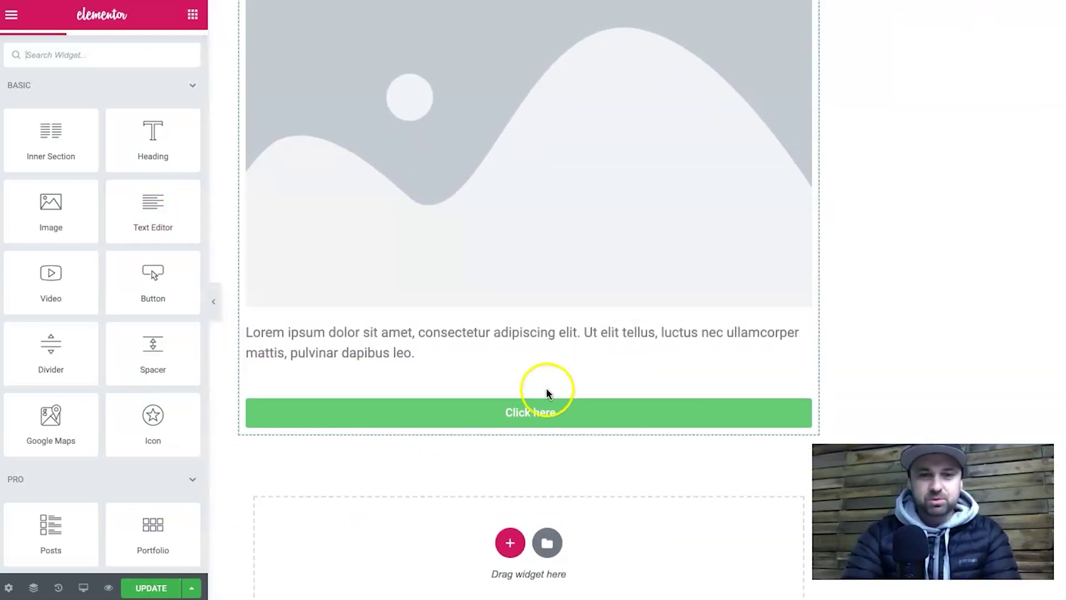
pyautogui.click(514, 418)
pyautogui.scroll(3, 550, 333)
pyautogui.scroll(-2, 550, 333)
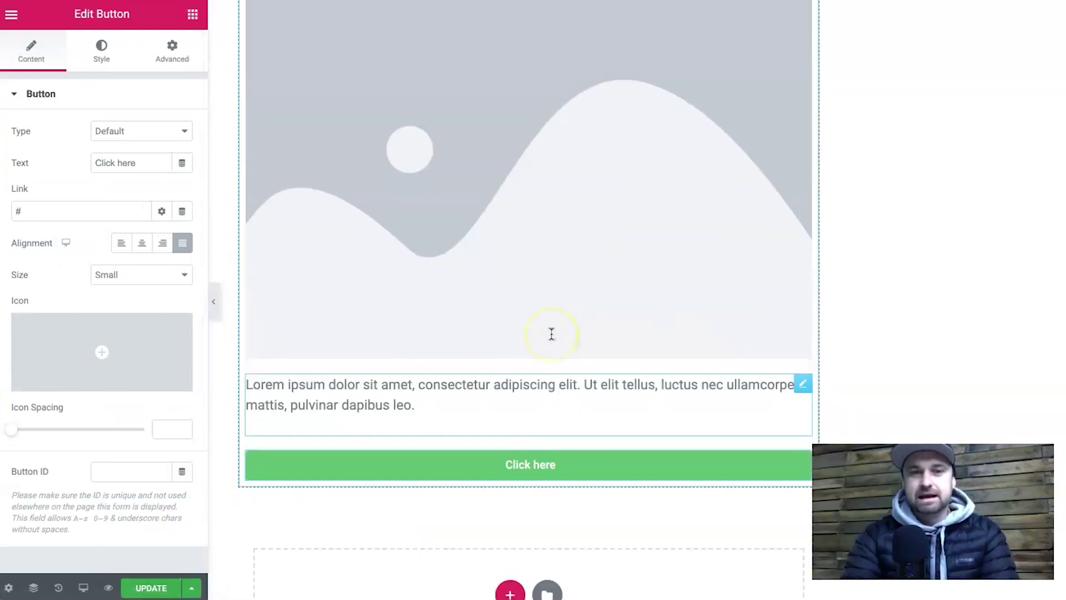
# - Open the content settings of the video widget to examine its source, link and playback options
pyautogui.scroll(5, 556, 377)
pyautogui.scroll(9, 567, 385)
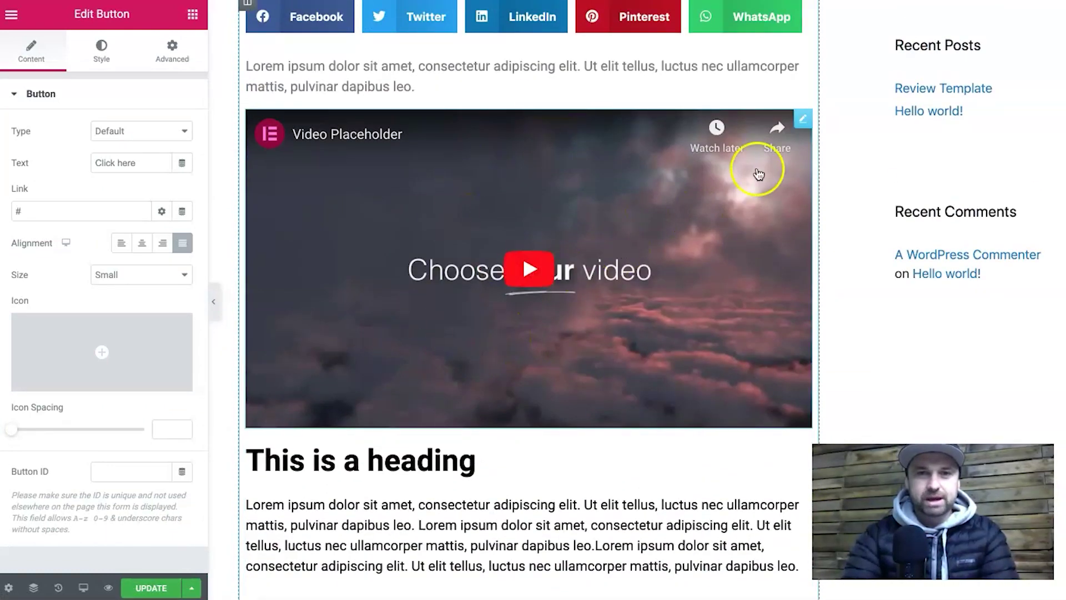
pyautogui.click(803, 113)
pyautogui.scroll(-1, 77, 375)
pyautogui.scroll(1, 78, 374)
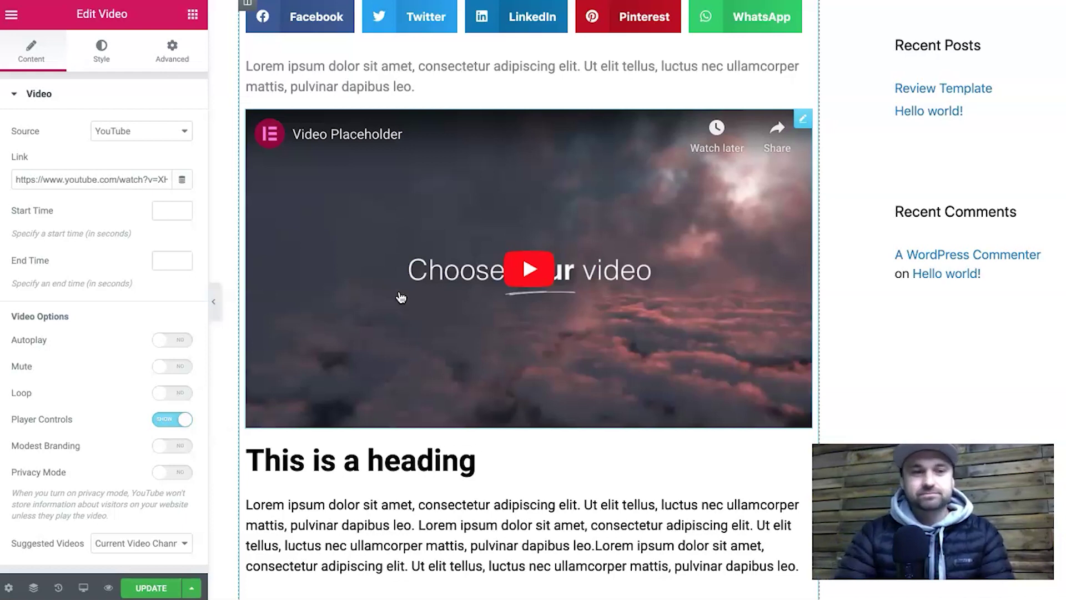
# - Switch to the Product Review page on the Vid Rankers site and examine its layout
pyautogui.click(742, 12)
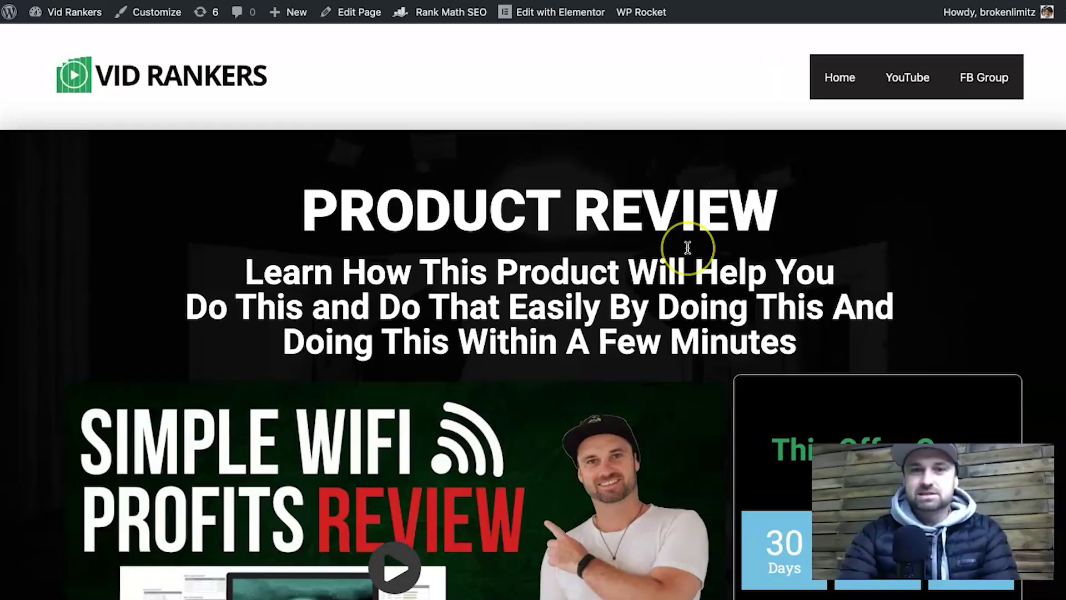
pyautogui.scroll(-5, 687, 247)
pyautogui.scroll(5, 750, 166)
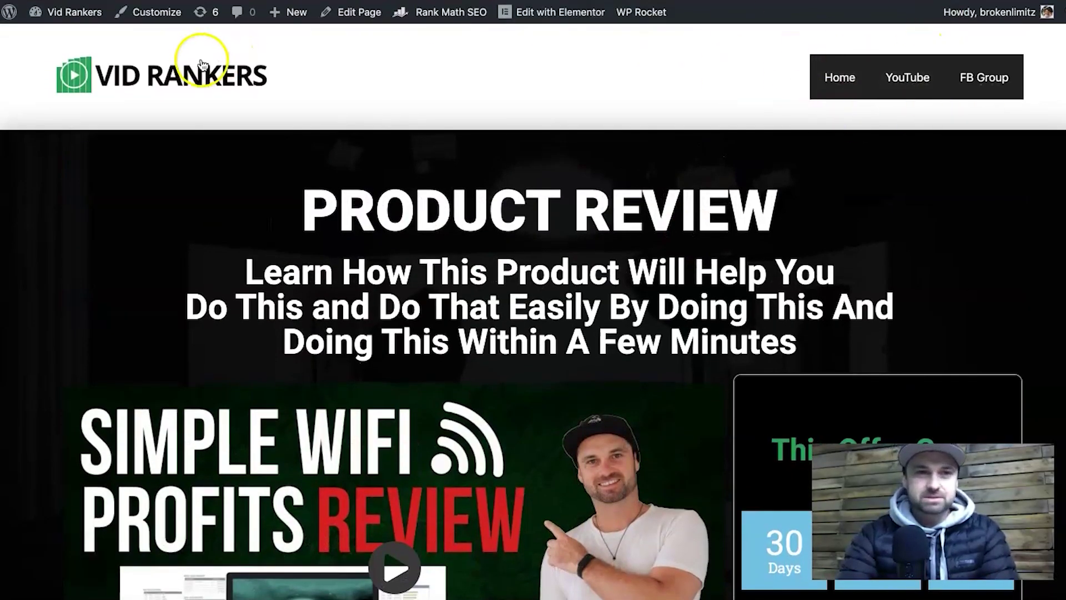
# - Examine the Product Review page's header section: the review video, the YouTube subscribe bar, the buy button and the countdown sign-up box
pyautogui.scroll(-5, 725, 127)
pyautogui.scroll(-3, 487, 362)
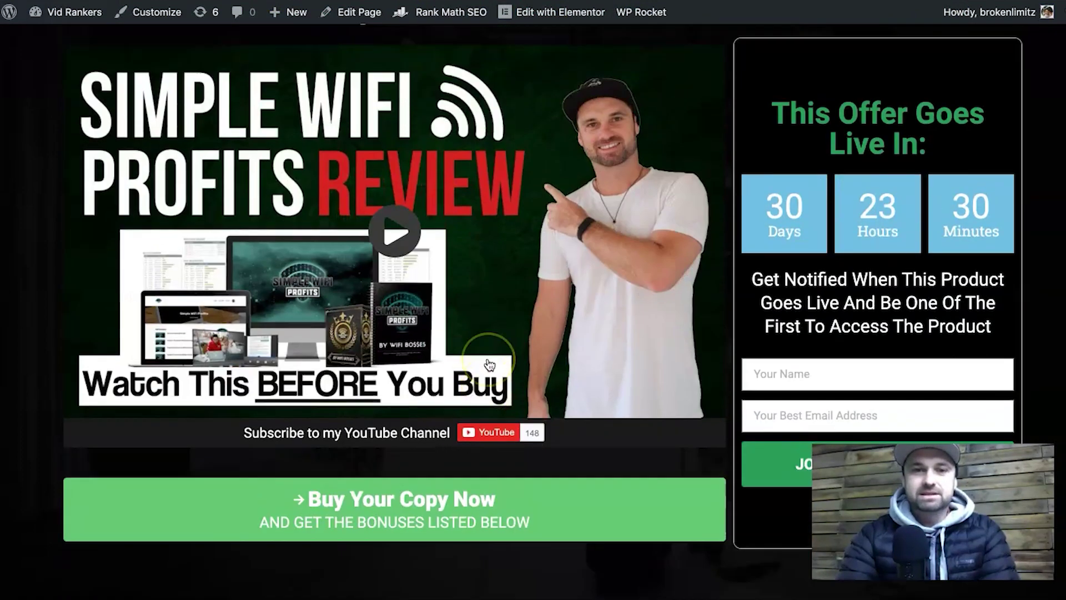
pyautogui.scroll(2, 489, 364)
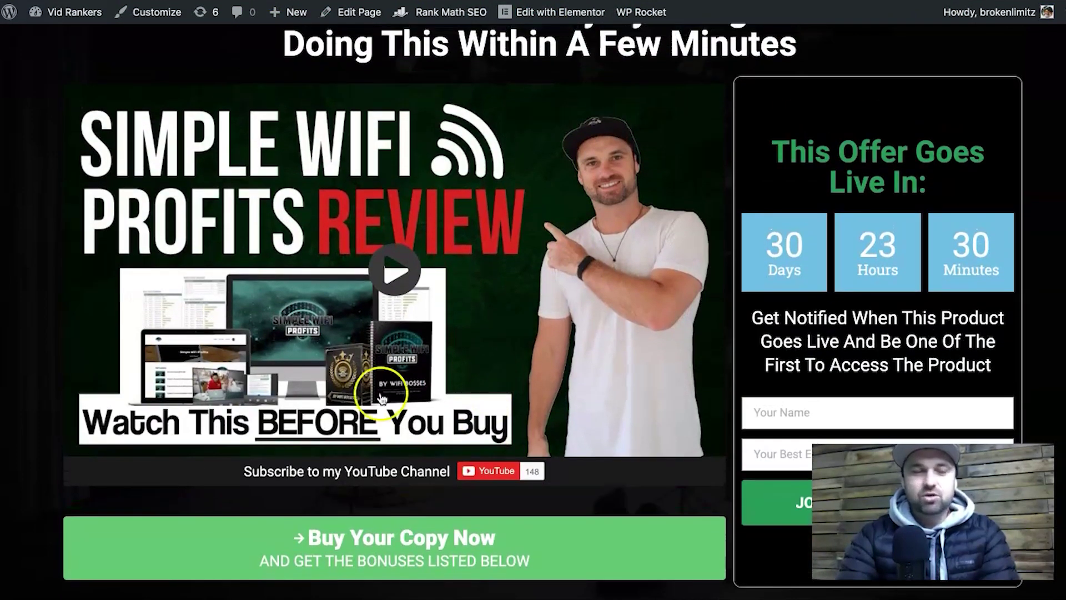
pyautogui.click(488, 470)
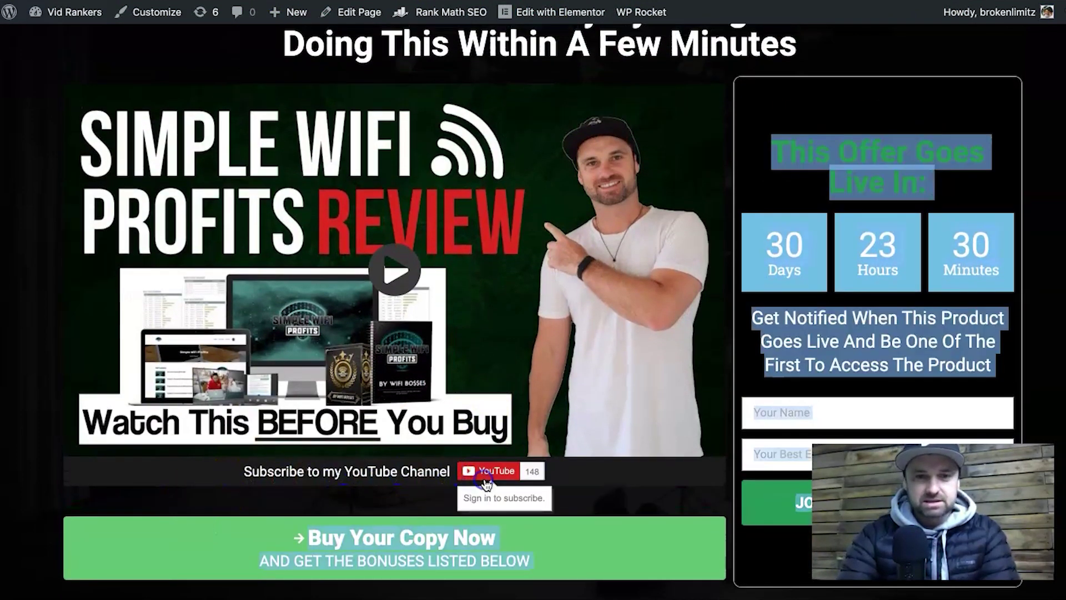
pyautogui.moveTo(453, 471); pyautogui.dragTo(245, 471)
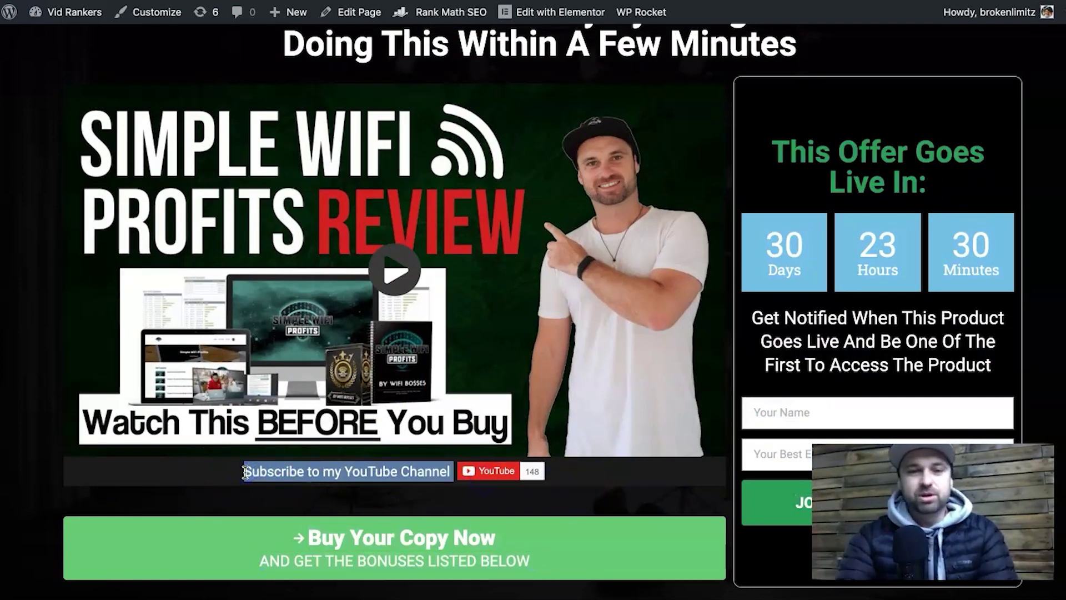
pyautogui.click(390, 474)
pyautogui.moveTo(488, 471)
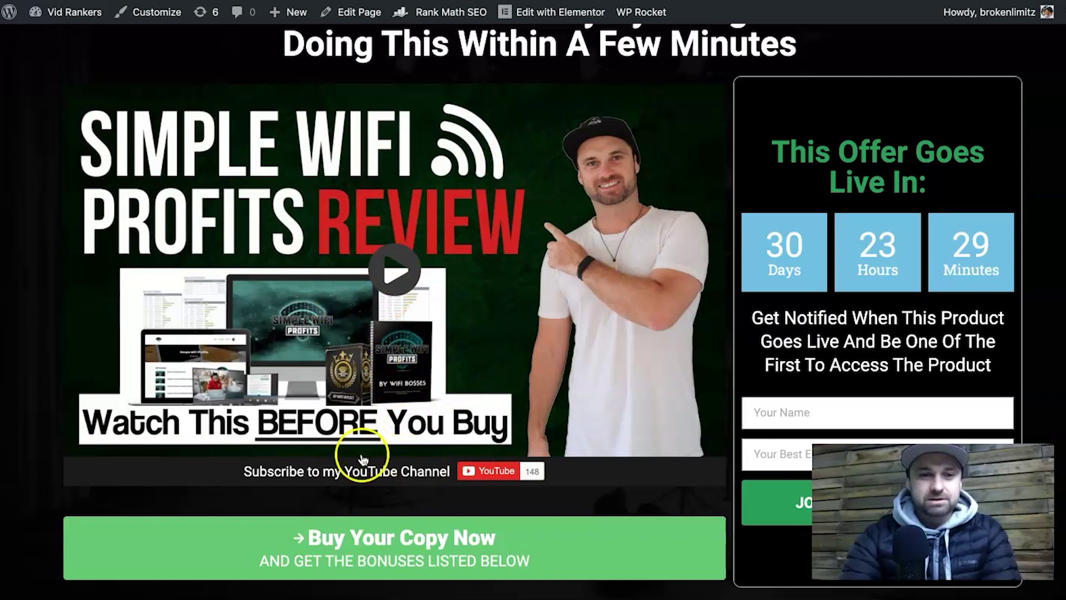
pyautogui.scroll(-3, 359, 457)
pyautogui.scroll(1, 401, 431)
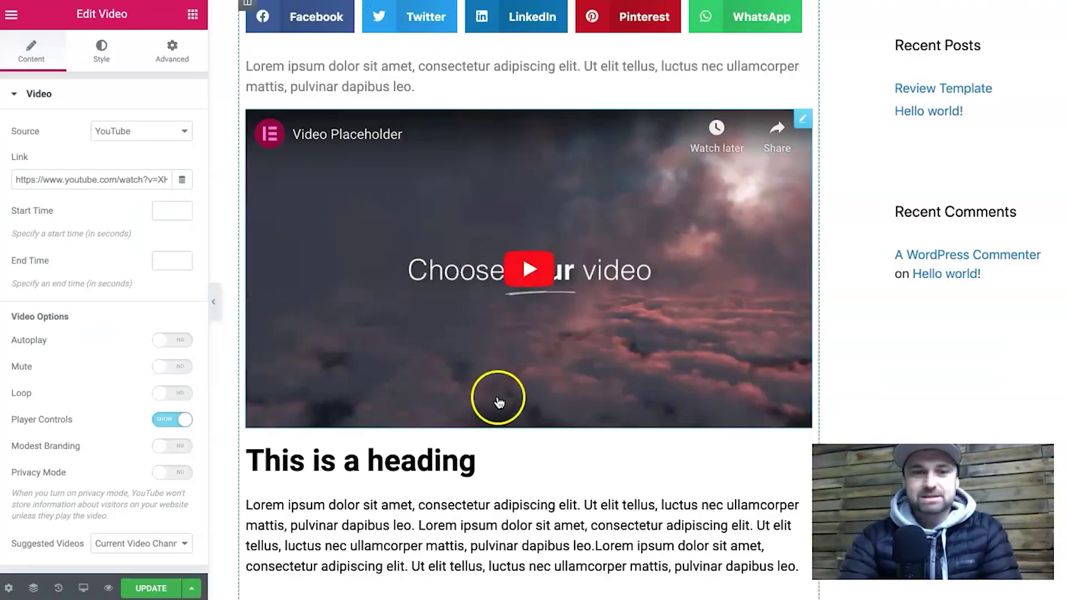
# - Compare the Review Template page in the editor with the Product Review page's sections, from the buy button down to the bonus instructions
pyautogui.scroll(-15, 498, 401)
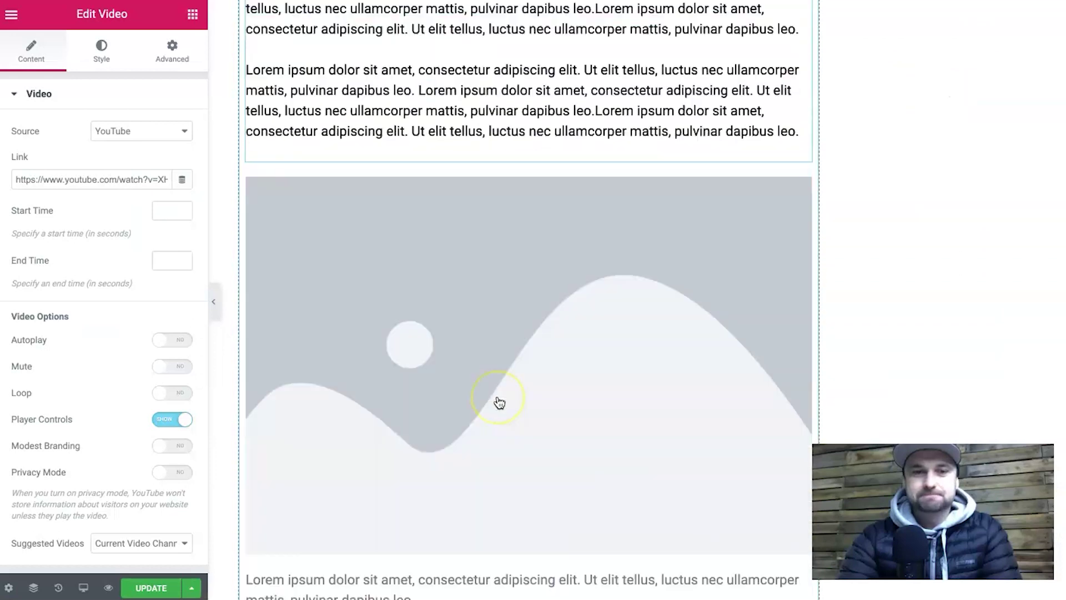
pyautogui.scroll(2, 524, 471)
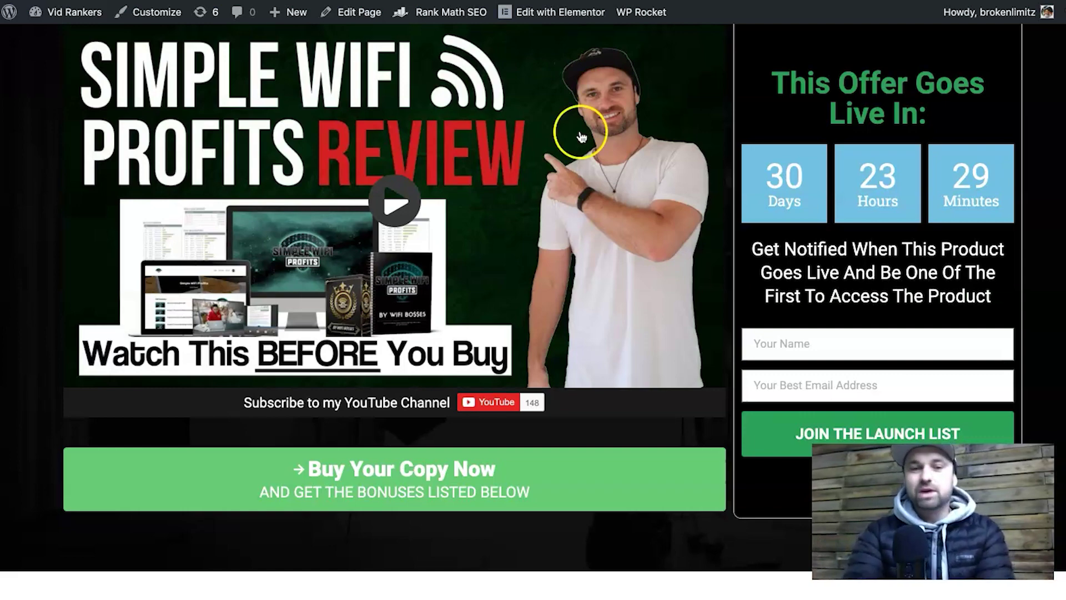
pyautogui.scroll(2, 344, 488)
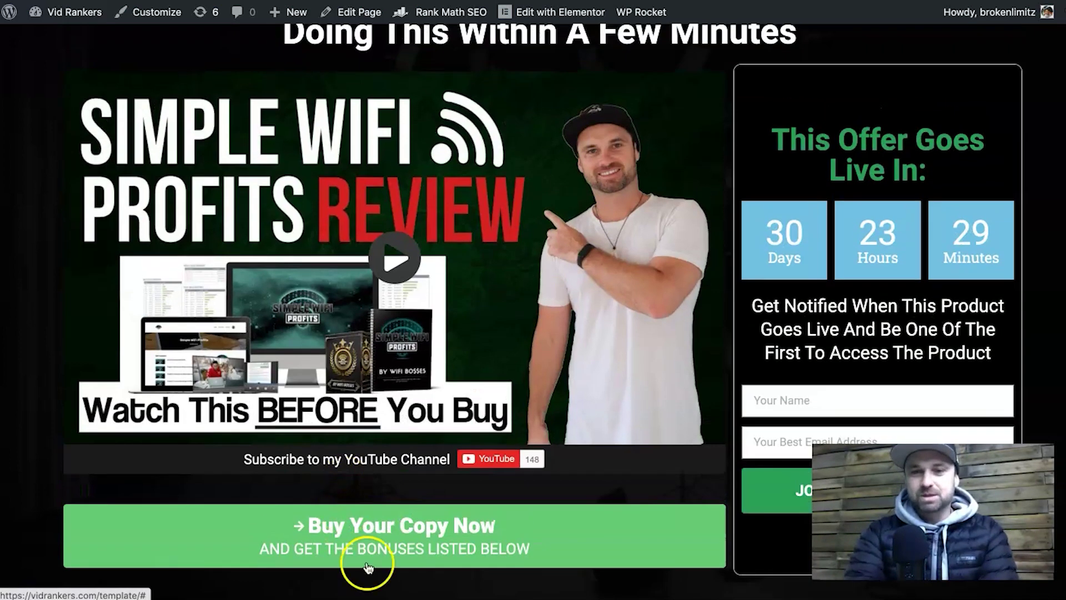
pyautogui.scroll(-20, 375, 534)
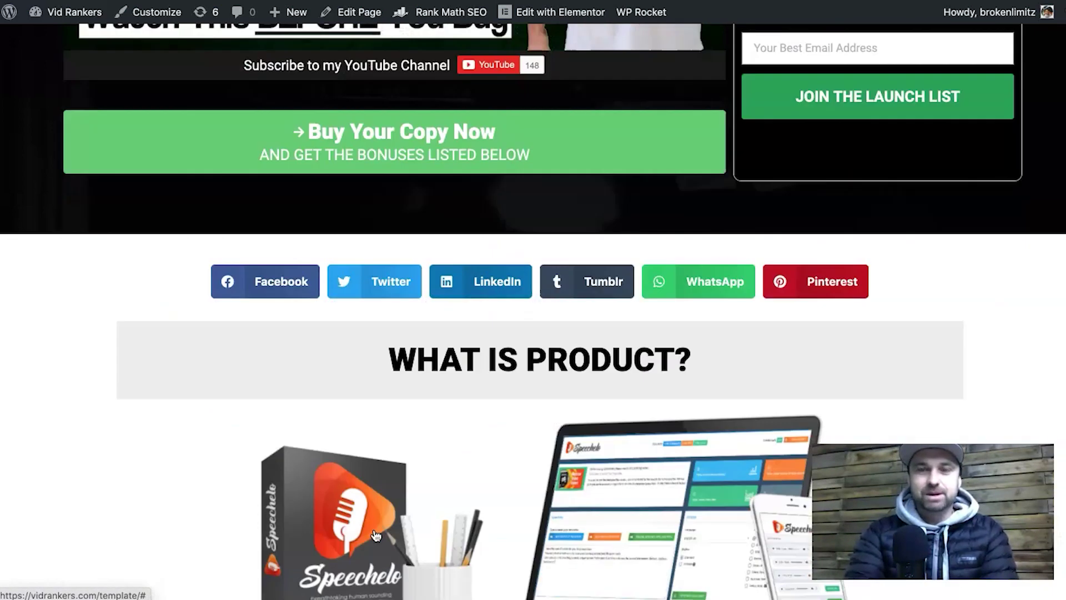
pyautogui.scroll(-20, 375, 535)
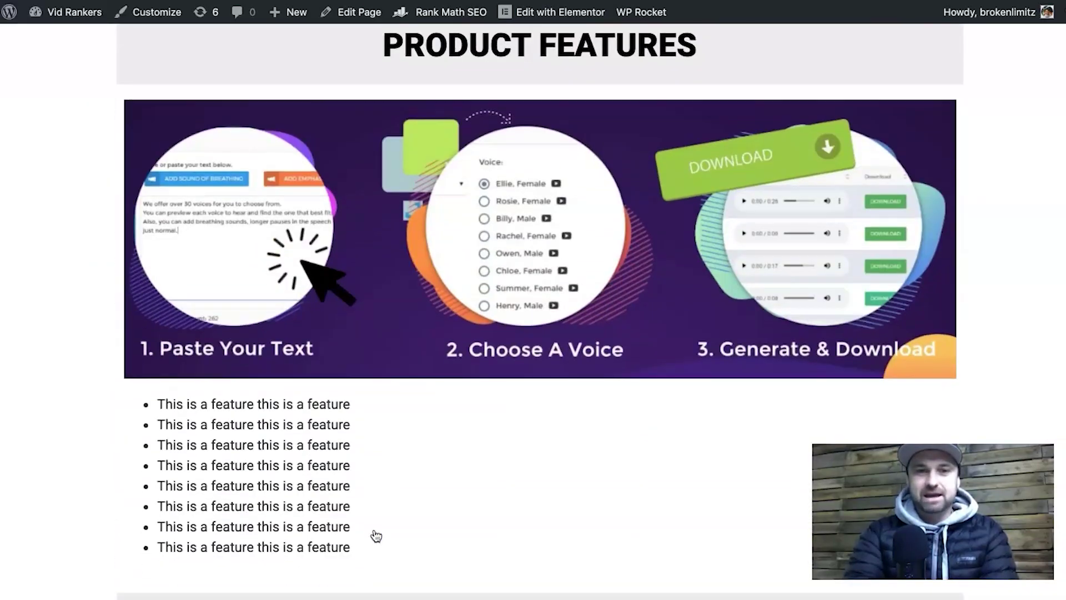
pyautogui.scroll(-10, 375, 534)
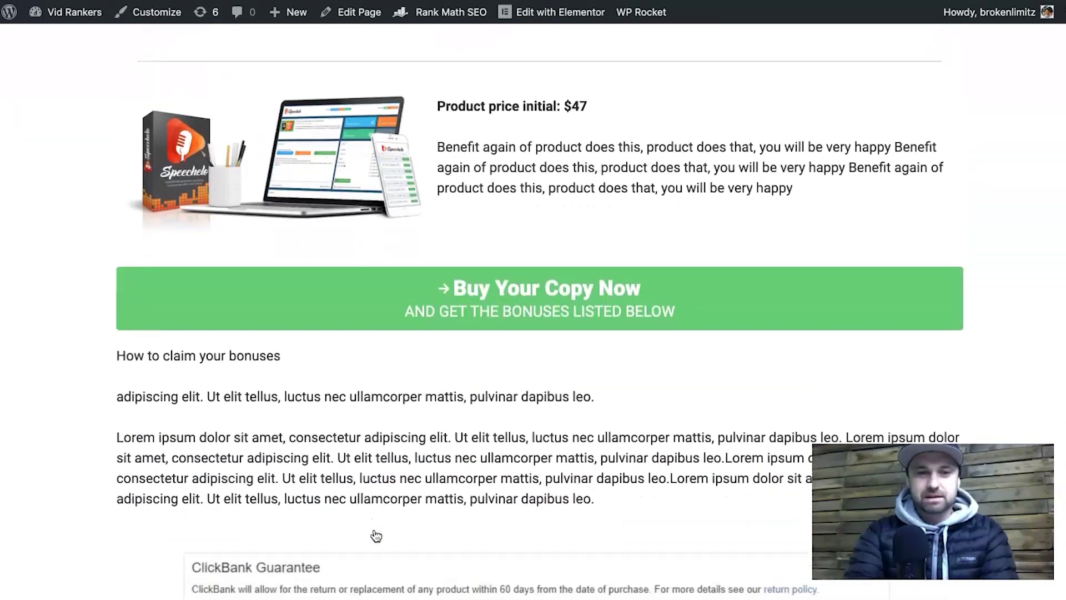
pyautogui.scroll(20, 376, 536)
pyautogui.scroll(20, 376, 536)
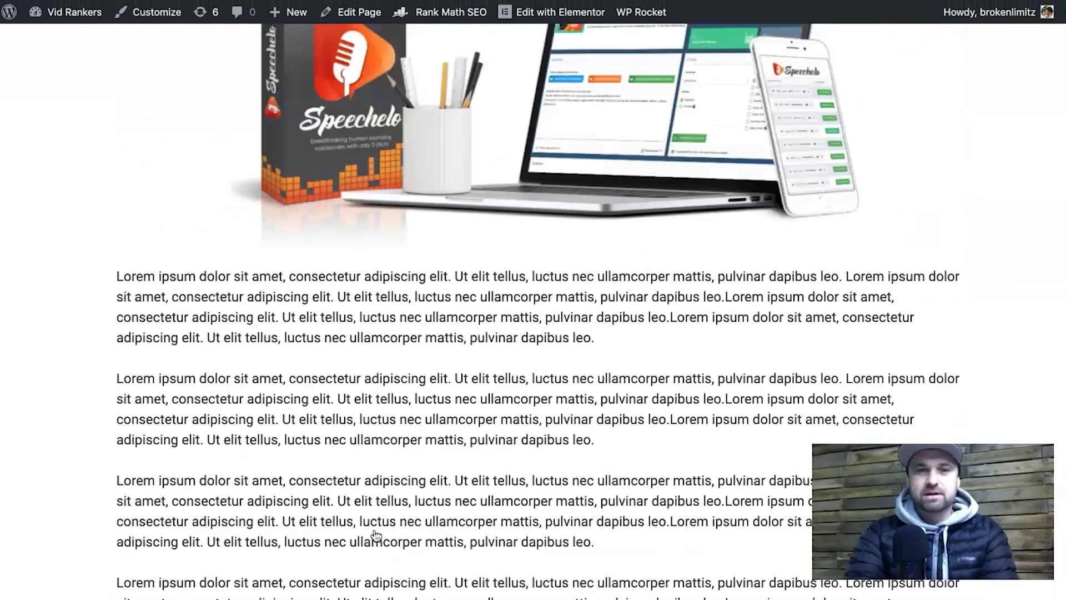
pyautogui.scroll(-3, 462, 401)
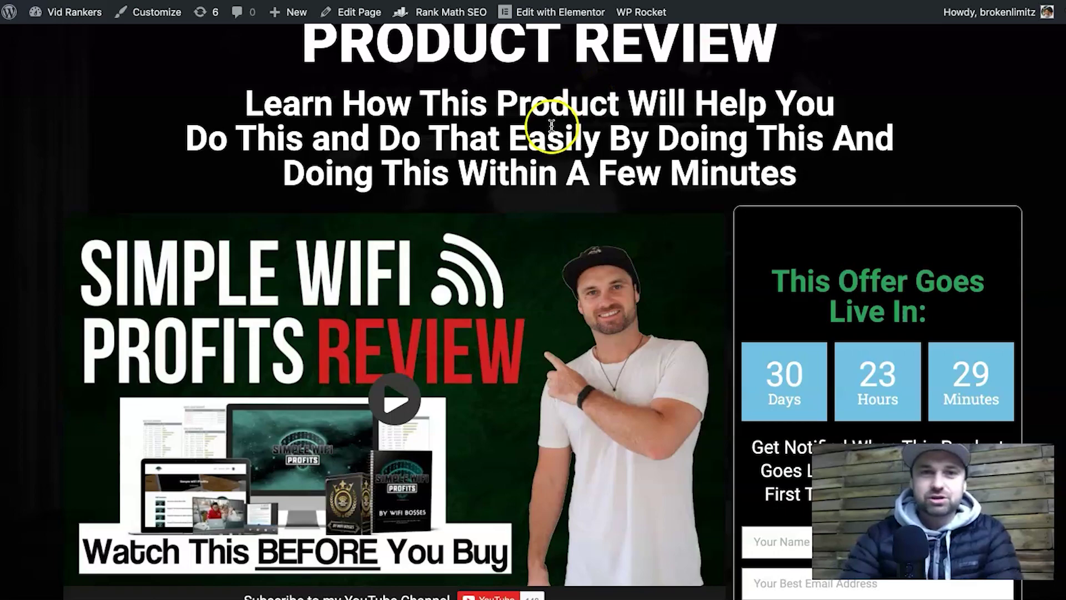
# - Open the Product Review page for editing with Elementor
pyautogui.scroll(3, 552, 126)
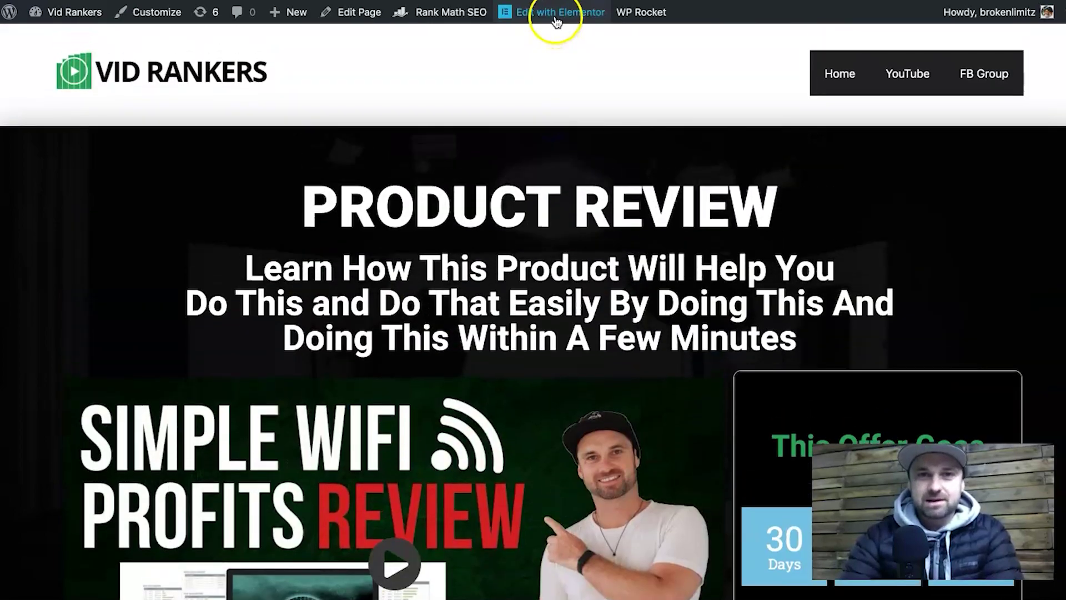
pyautogui.click(556, 19)
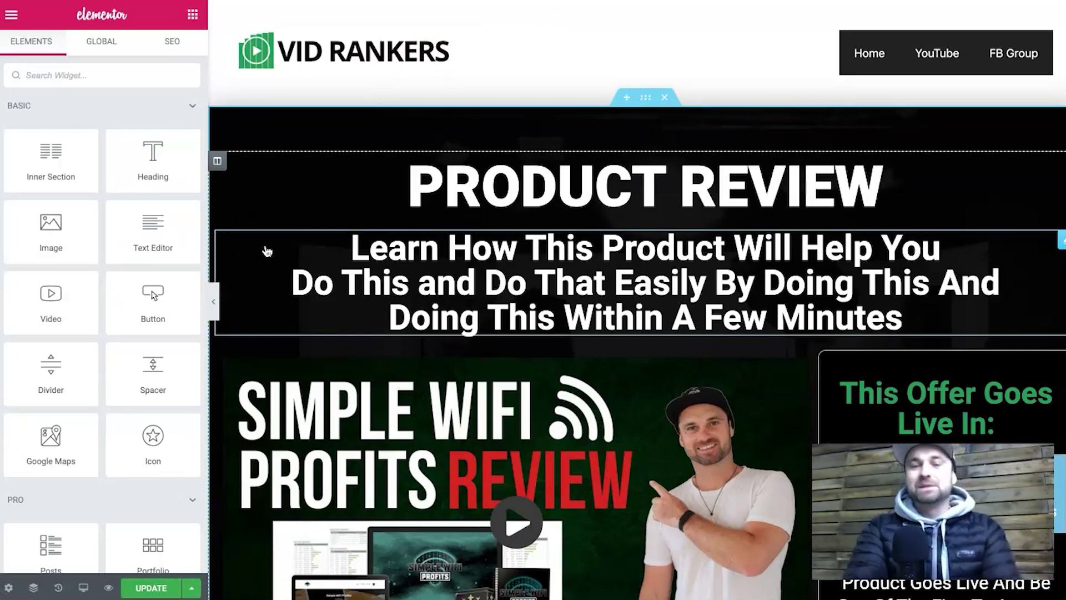
# - Add a Fancy Heading widget from the Ultimate Addons above the PRODUCT REVIEW title
pyautogui.scroll(-15, 67, 400)
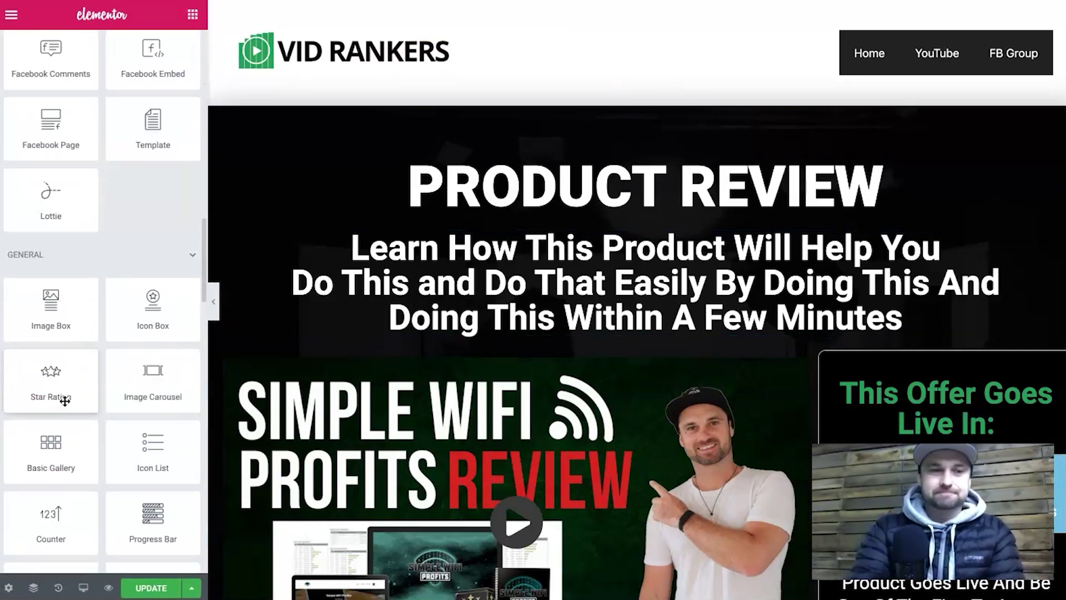
pyautogui.scroll(-20, 65, 401)
pyautogui.scroll(7, 65, 400)
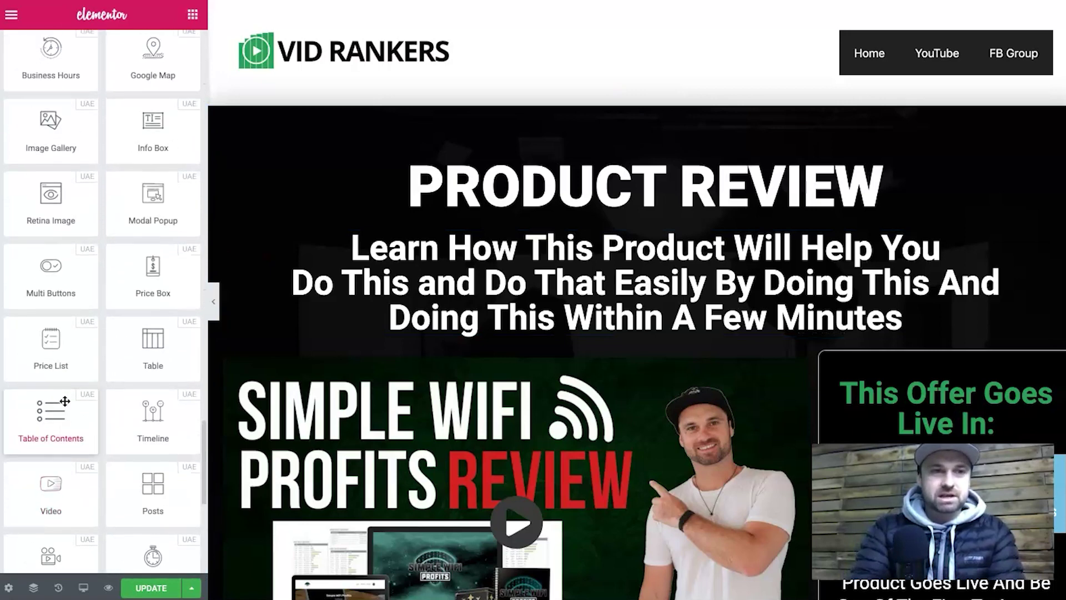
pyautogui.scroll(7, 65, 401)
pyautogui.scroll(-2, 65, 401)
pyautogui.moveTo(80, 205); pyautogui.dragTo(495, 175)
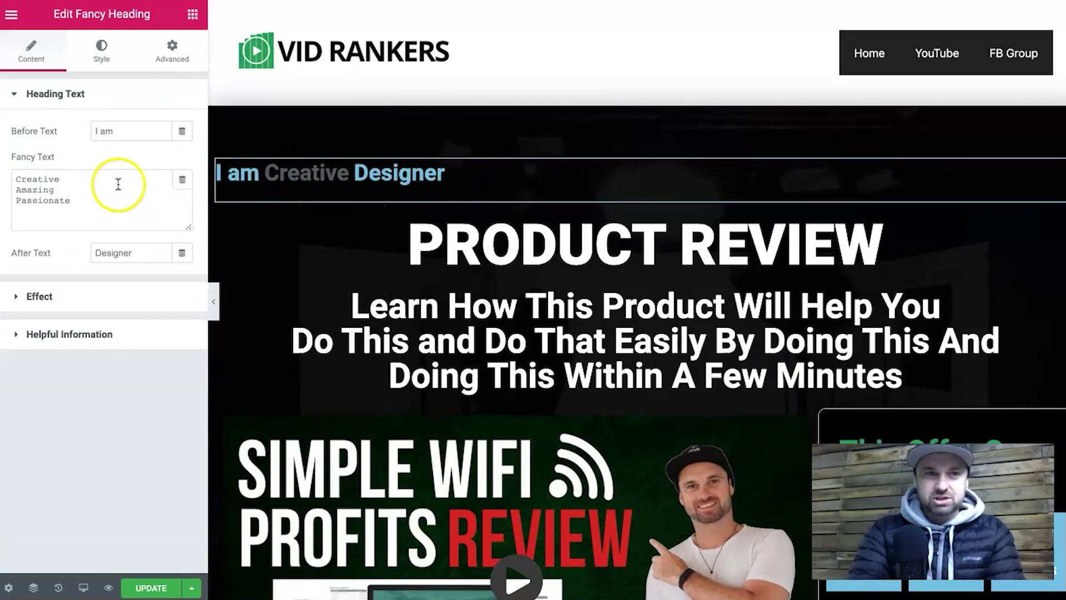
# - Center the fancy heading and set its heading text size to 49 px
pyautogui.click(108, 66)
pyautogui.click(162, 162)
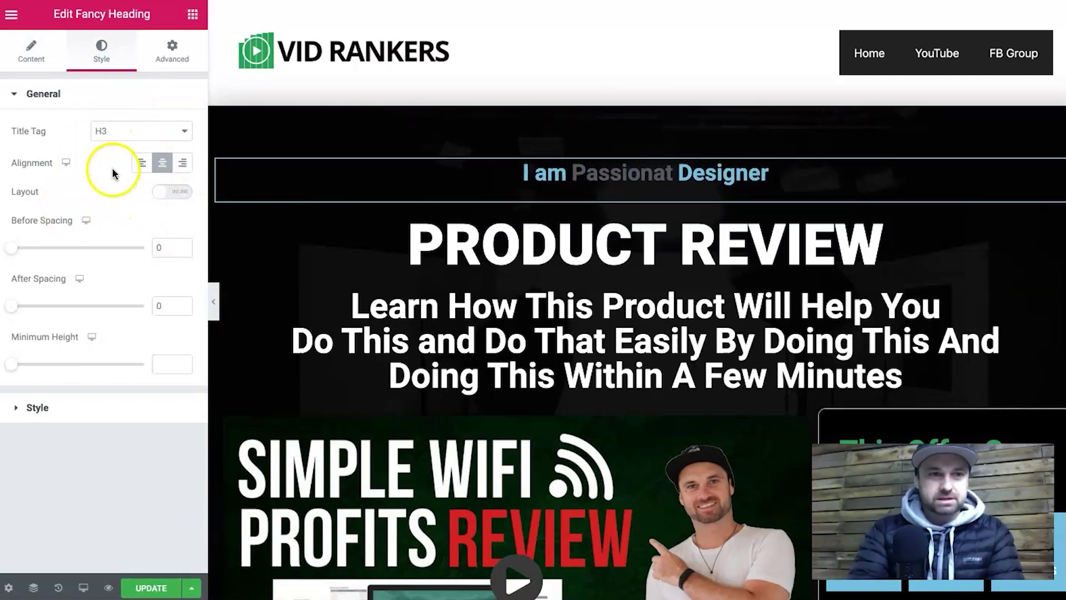
pyautogui.click(63, 422)
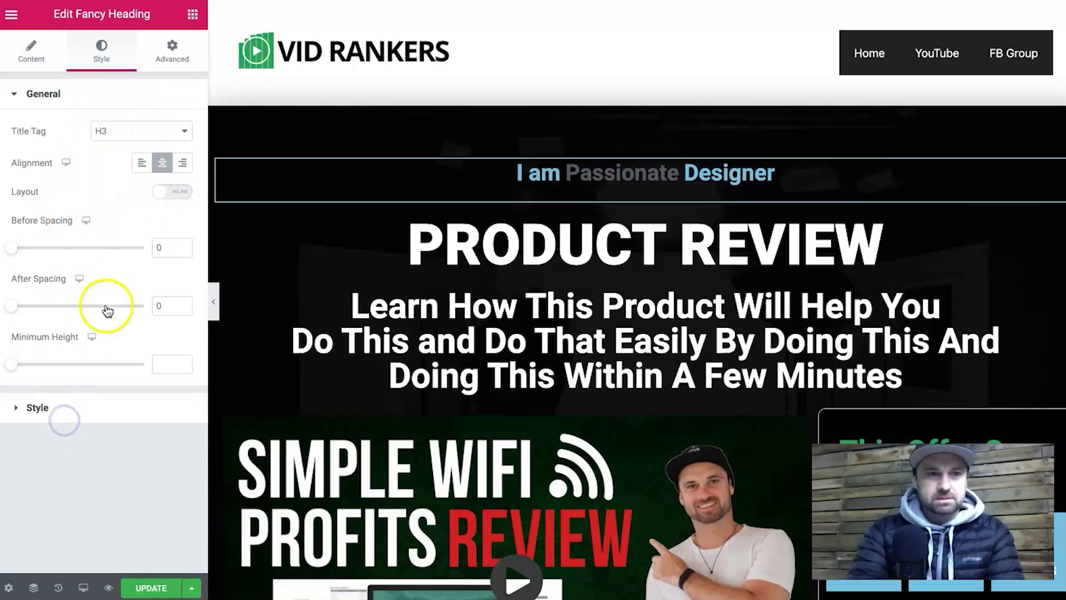
pyautogui.click(178, 230)
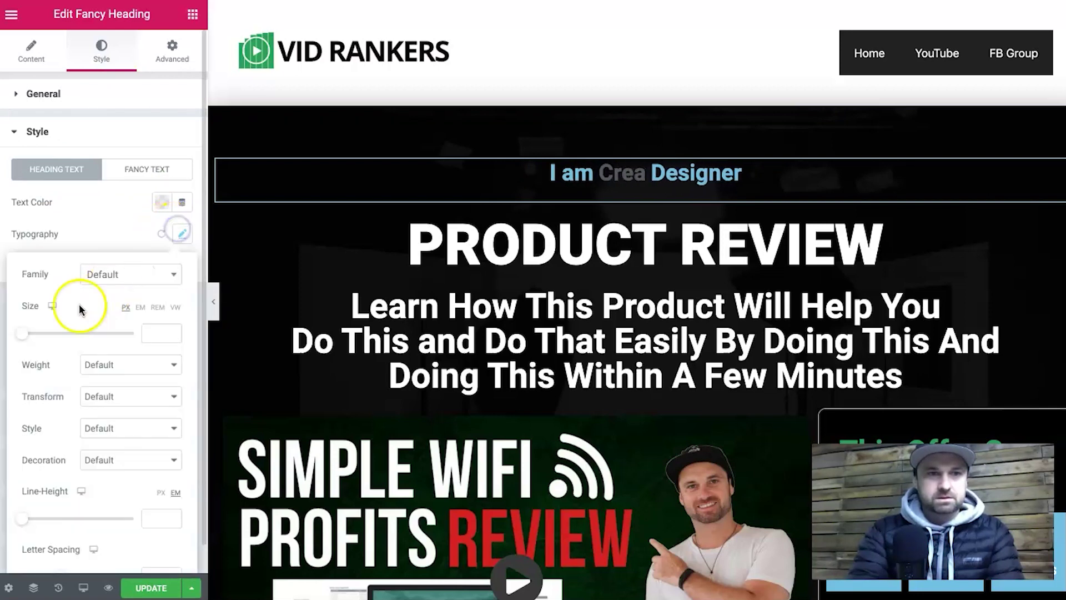
pyautogui.moveTo(24, 333); pyautogui.dragTo(50, 334)
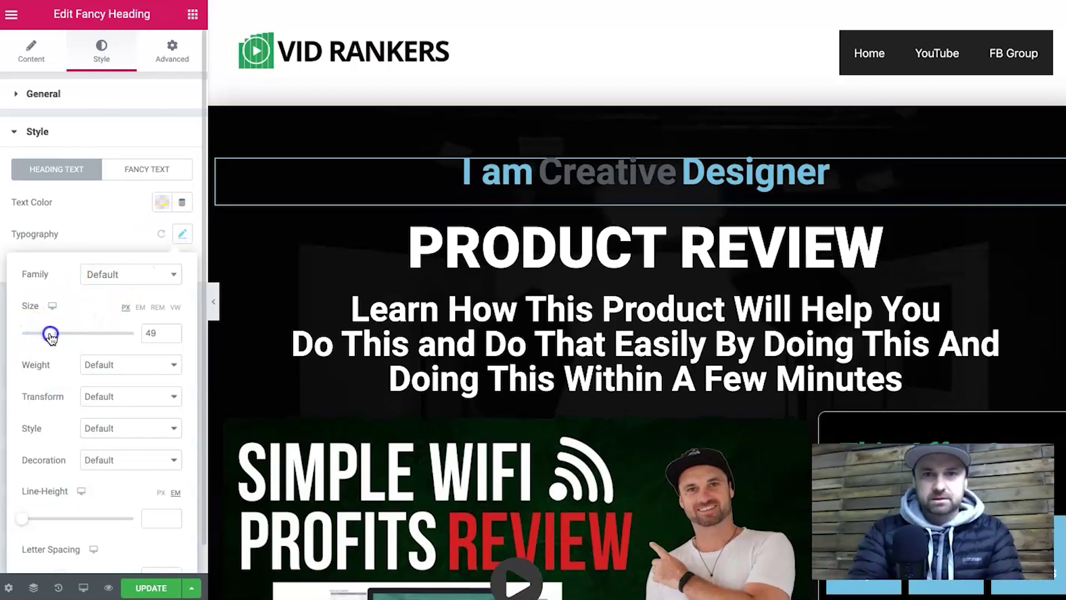
pyautogui.click(55, 130)
pyautogui.click(67, 94)
# - Replace the fancy heading's rotating words with three lines: the presenter's first name, "Yes I am" and "Hello"
pyautogui.click(31, 50)
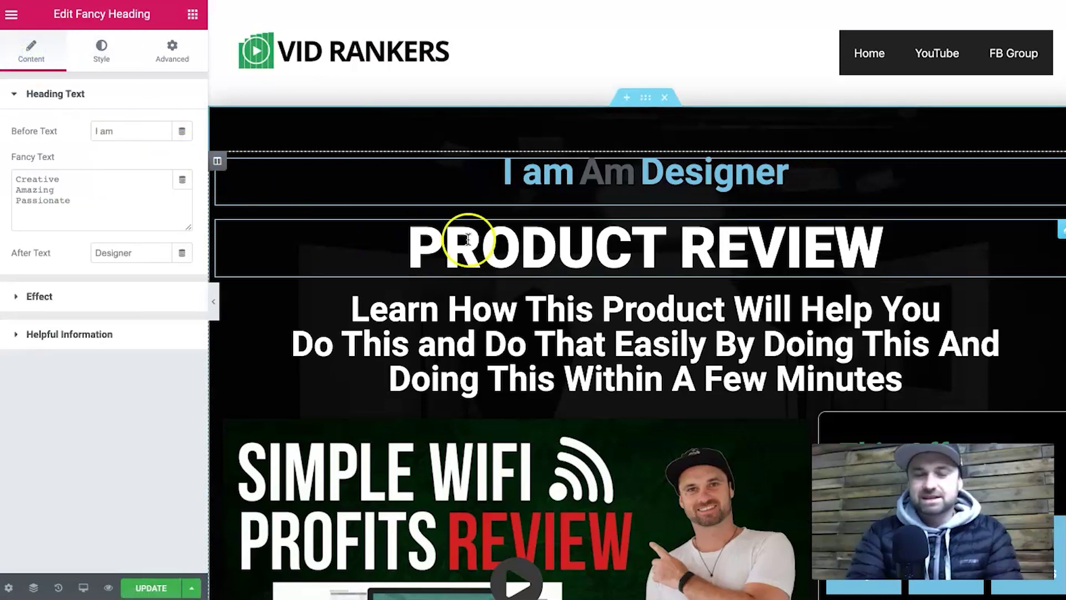
pyautogui.click(75, 199)
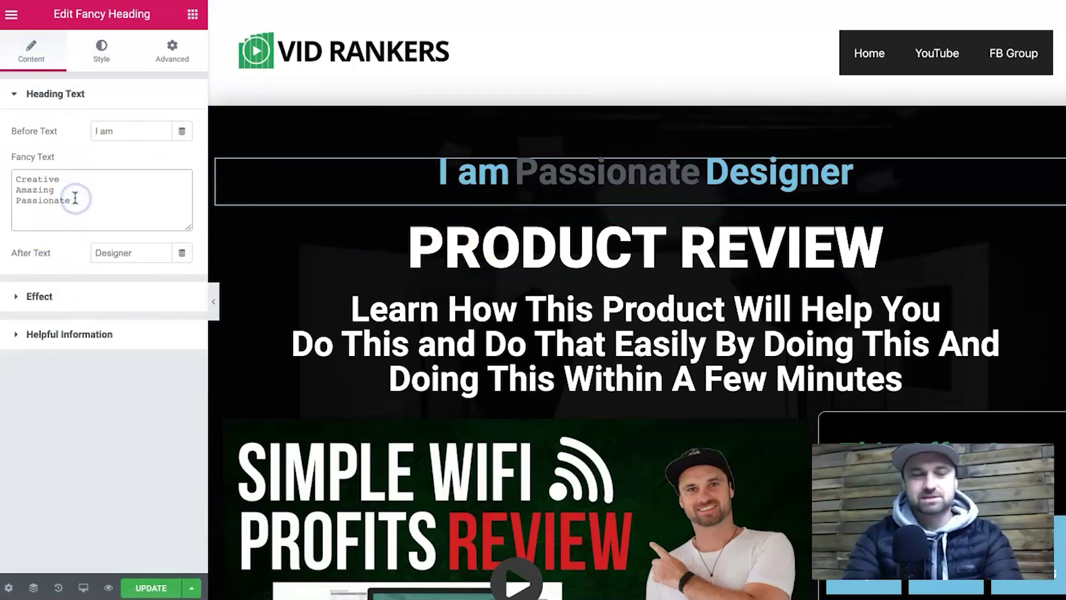
pyautogui.hotkey('ctrl', 'a')
pyautogui.write('Phil')
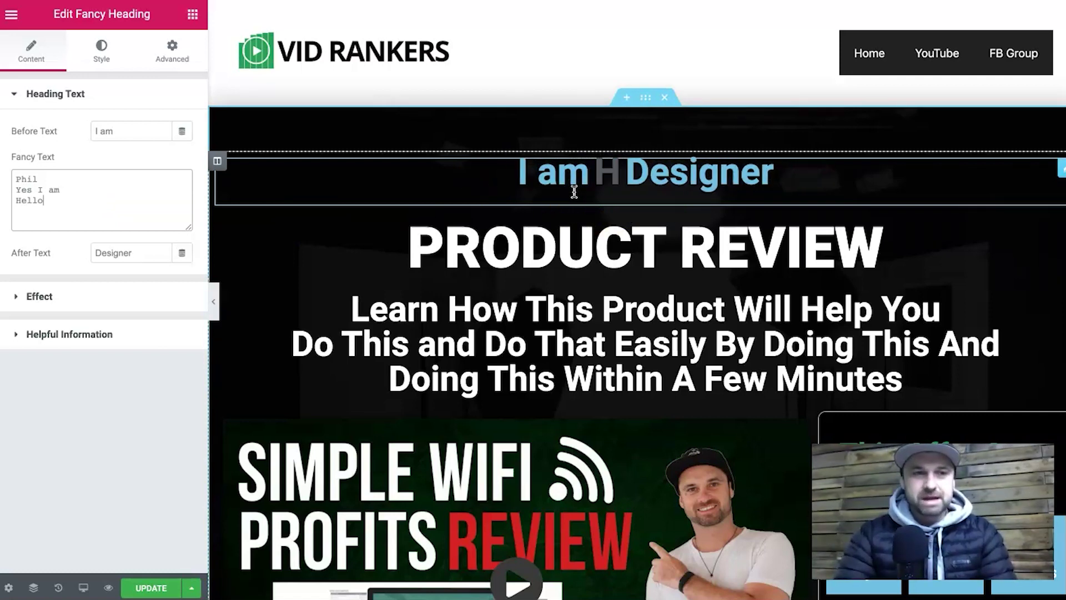
# - Examine the Ultimate Addons widgets in the library, such as Content Toggle, Before After Slider and Dual Color Heading
pyautogui.click(189, 12)
pyautogui.scroll(-15, 150, 388)
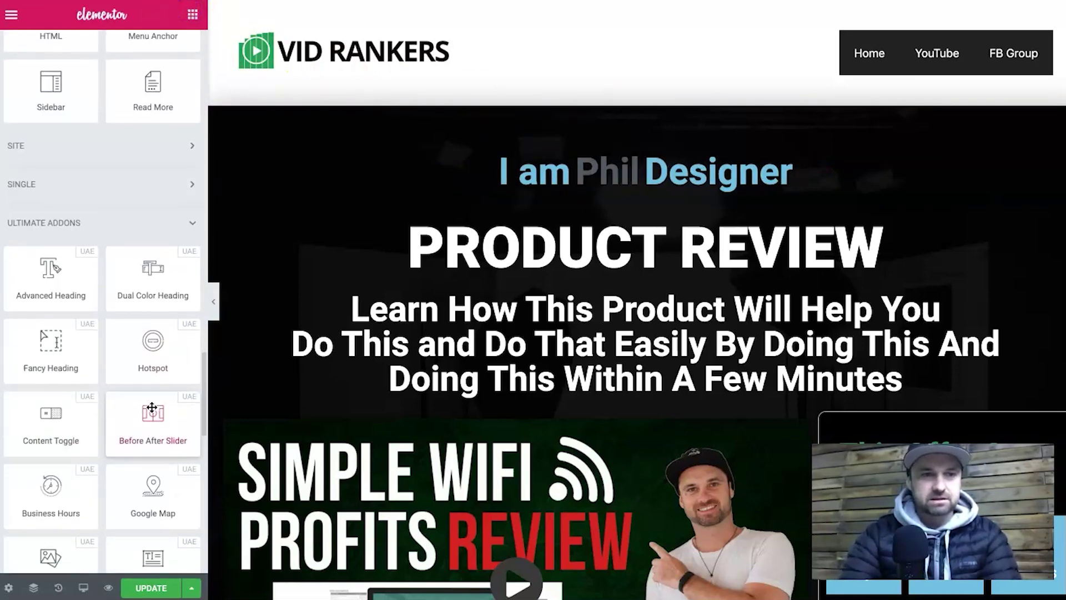
pyautogui.scroll(-2, 152, 408)
pyautogui.moveTo(48, 352); pyautogui.dragTo(52, 328)
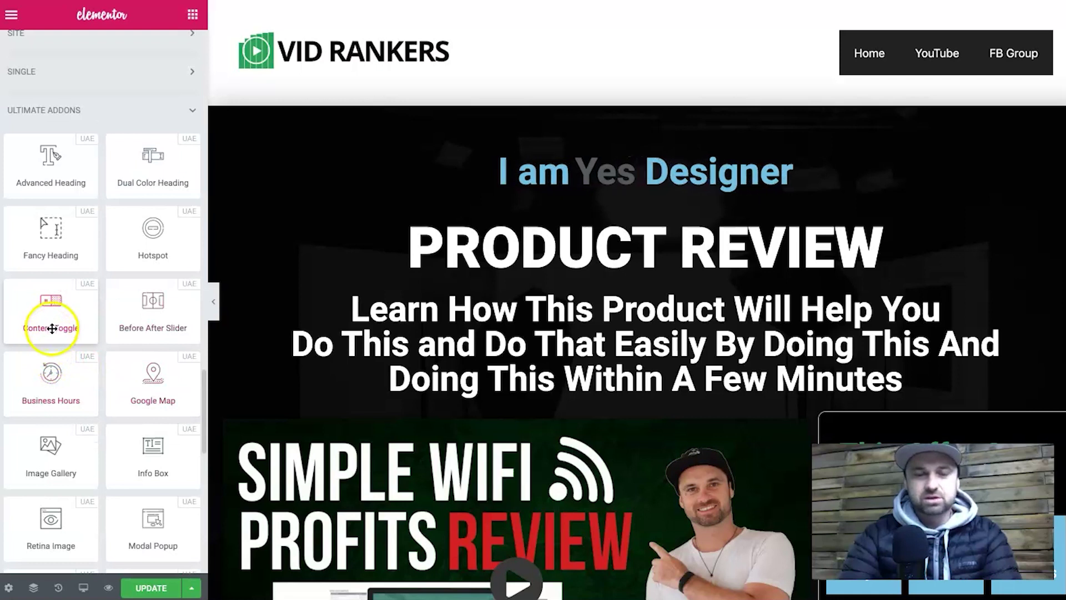
pyautogui.scroll(-1, 136, 331)
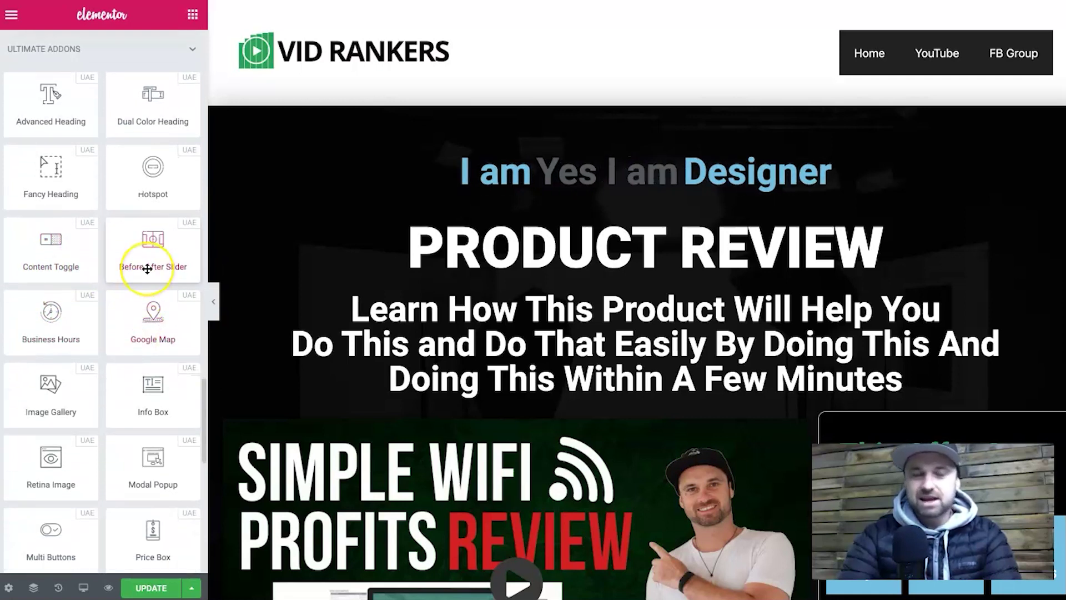
pyautogui.scroll(-1, 147, 269)
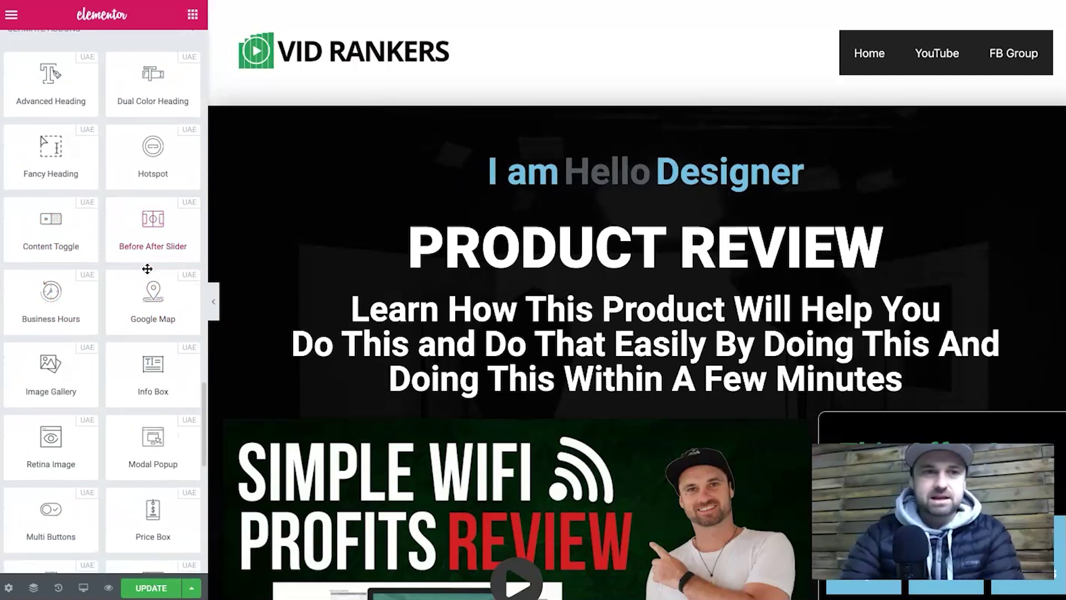
pyautogui.scroll(-1, 148, 269)
pyautogui.moveTo(150, 95)
pyautogui.mouseDown()
pyautogui.moveTo(150, 67)
pyautogui.moveTo(166, 47)
pyautogui.moveTo(131, 47)
pyautogui.moveTo(126, 71)
pyautogui.moveTo(138, 85)
pyautogui.mouseUp()
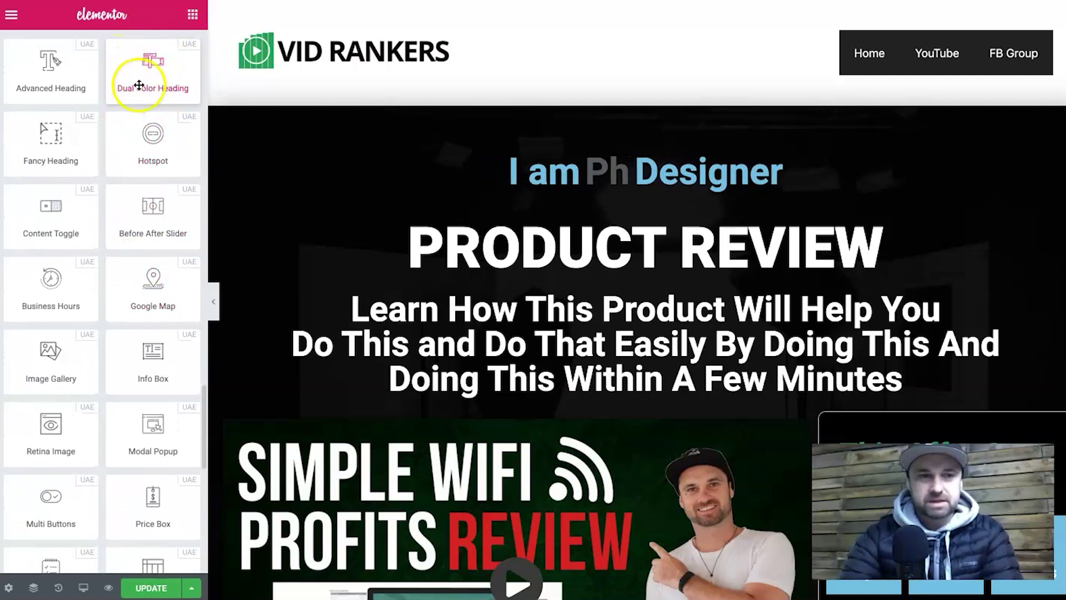
# - Add a Modal Popup widget between the fancy heading and the PRODUCT REVIEW title, and test its Click Me button
pyautogui.scroll(-3, 121, 306)
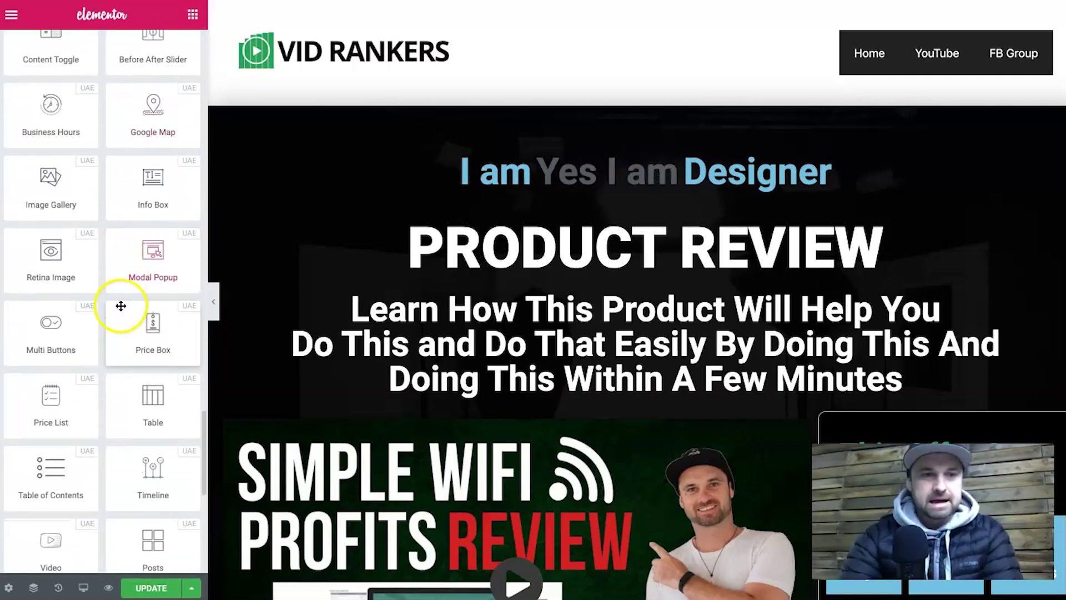
pyautogui.scroll(-2, 124, 316)
pyautogui.moveTo(157, 202); pyautogui.dragTo(558, 203)
pyautogui.click(253, 236)
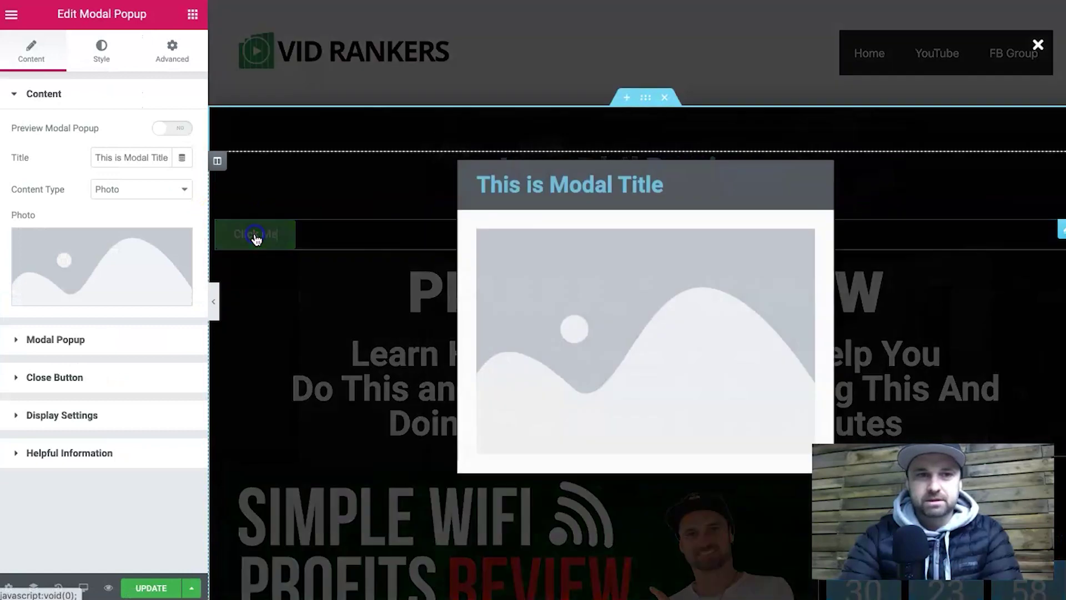
pyautogui.click(1037, 46)
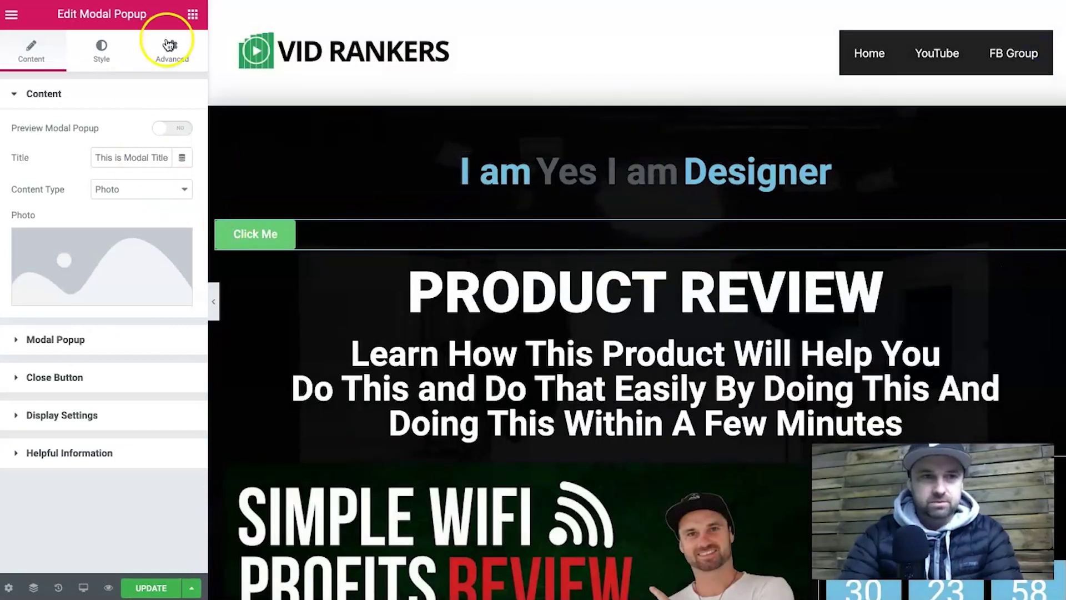
# - Look through the rest of the Ultimate Addons widgets down to the FAQ widget
pyautogui.click(193, 14)
pyautogui.scroll(-10, 134, 341)
pyautogui.scroll(-10, 134, 341)
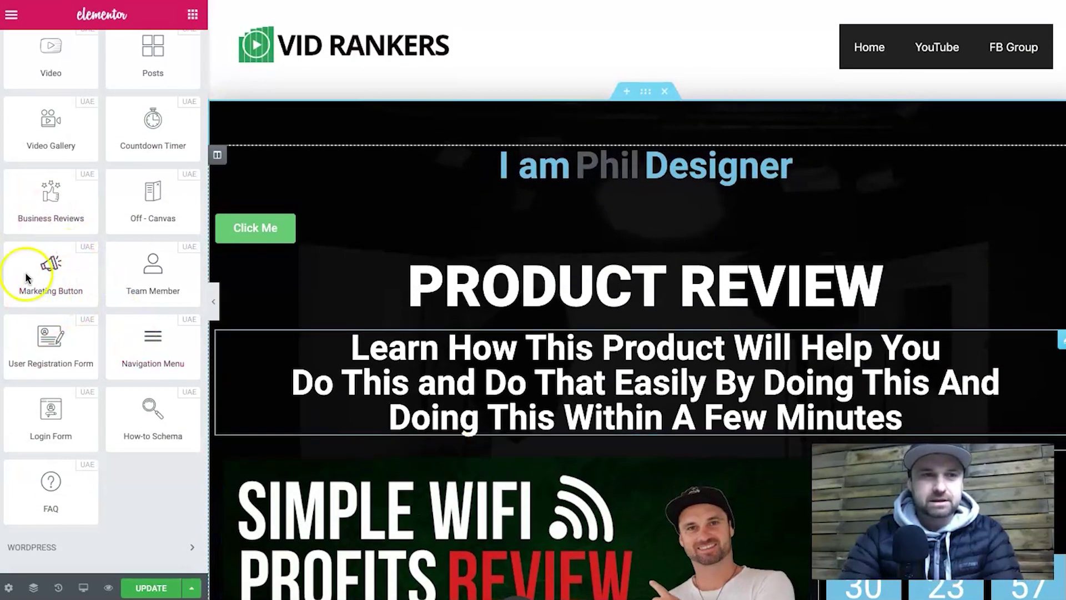
# - Look back over the Ultimate Addons widgets and compare them with the review page's video and countdown section
pyautogui.scroll(4, 76, 183)
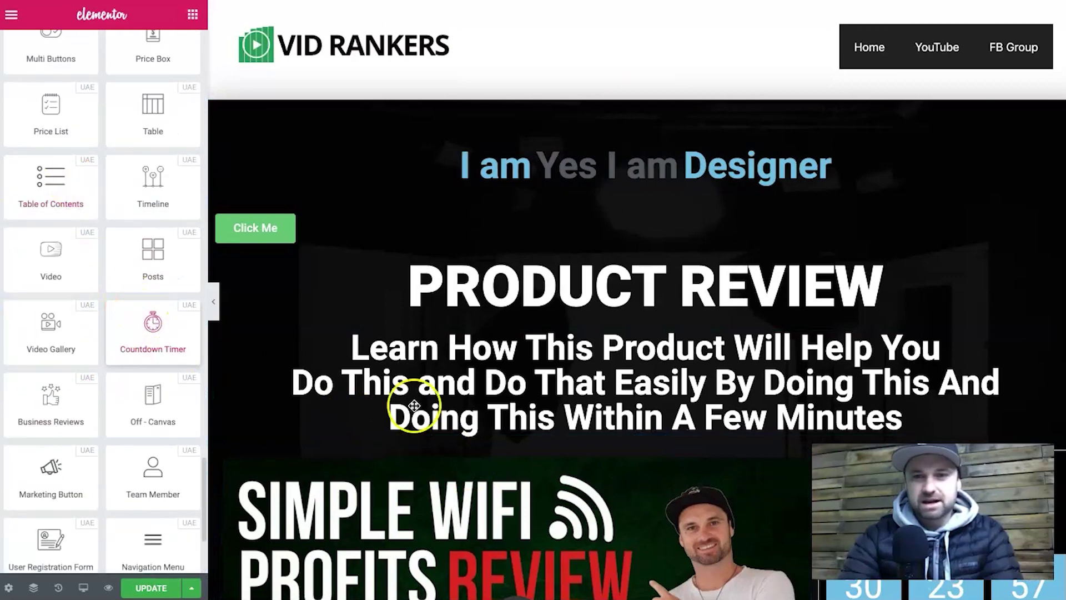
pyautogui.scroll(-3, 858, 324)
pyautogui.scroll(-3, 858, 325)
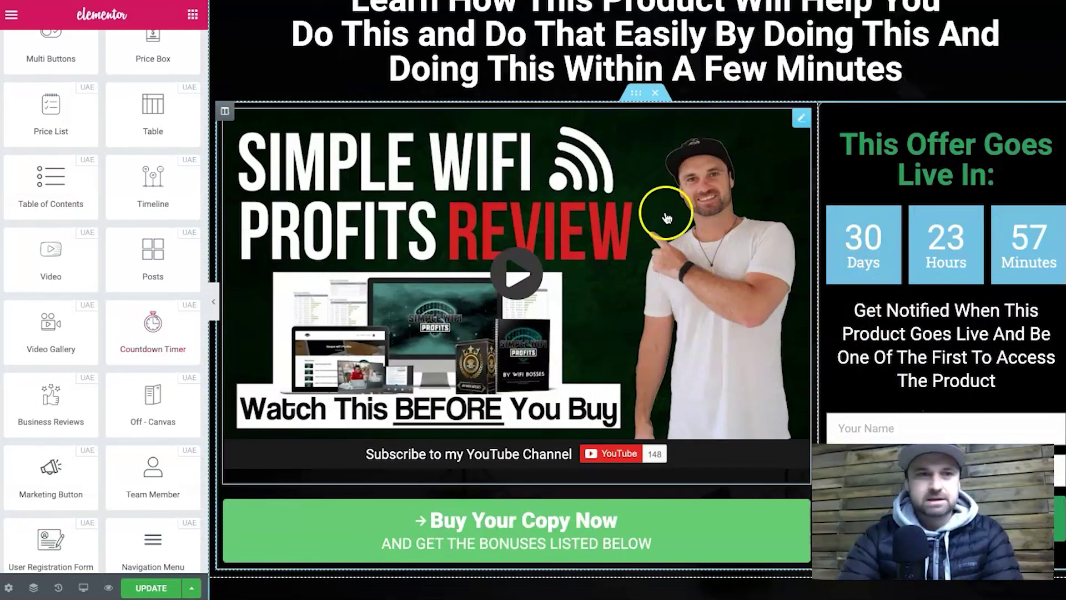
pyautogui.scroll(2, 83, 214)
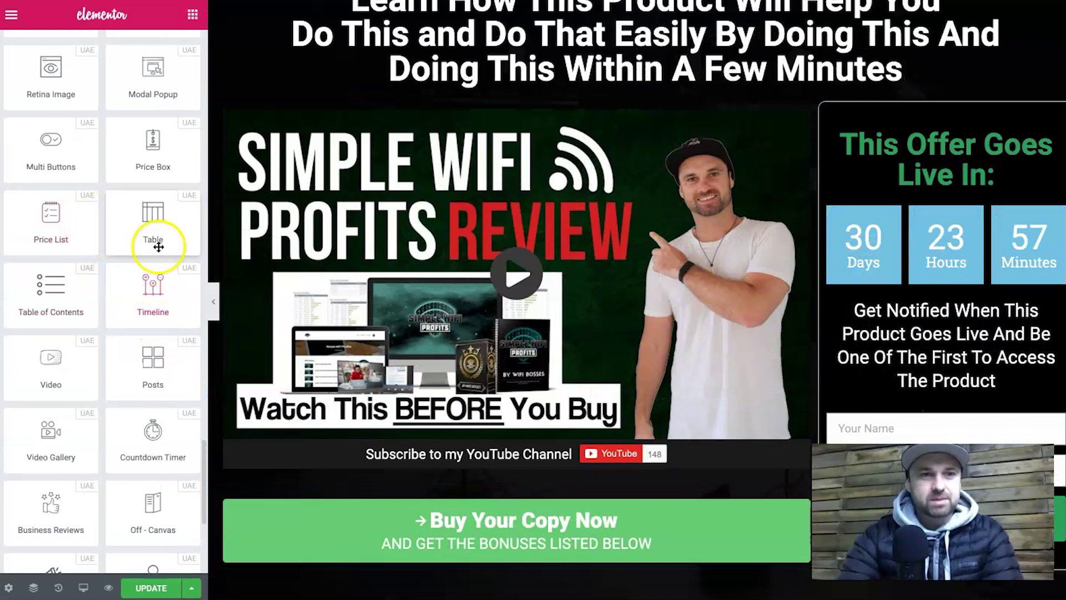
pyautogui.scroll(3, 155, 239)
pyautogui.scroll(1, 131, 283)
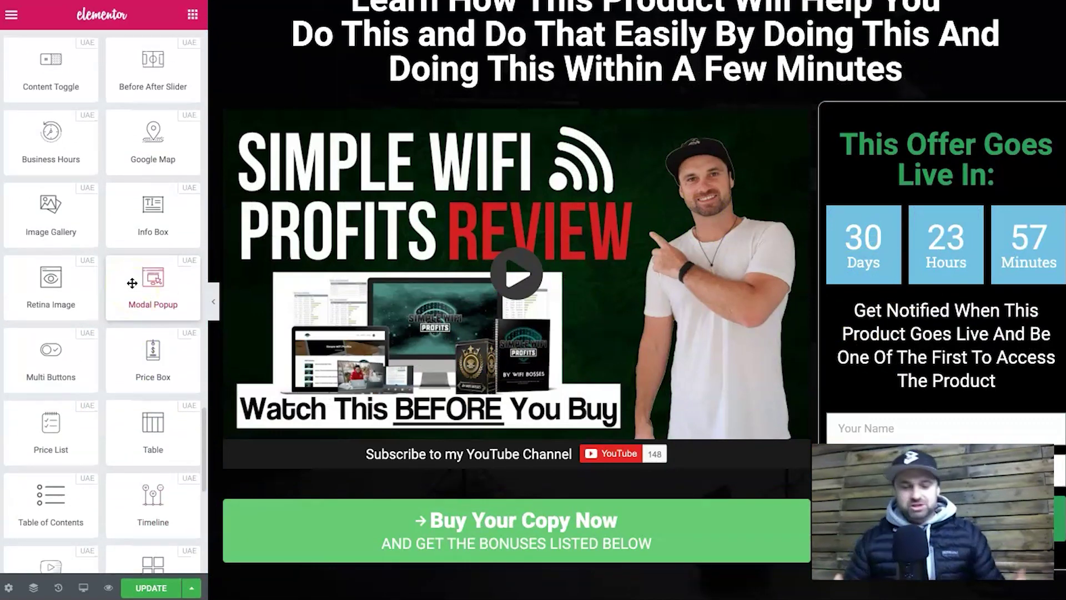
pyautogui.moveTo(132, 283); pyautogui.dragTo(420, 345)
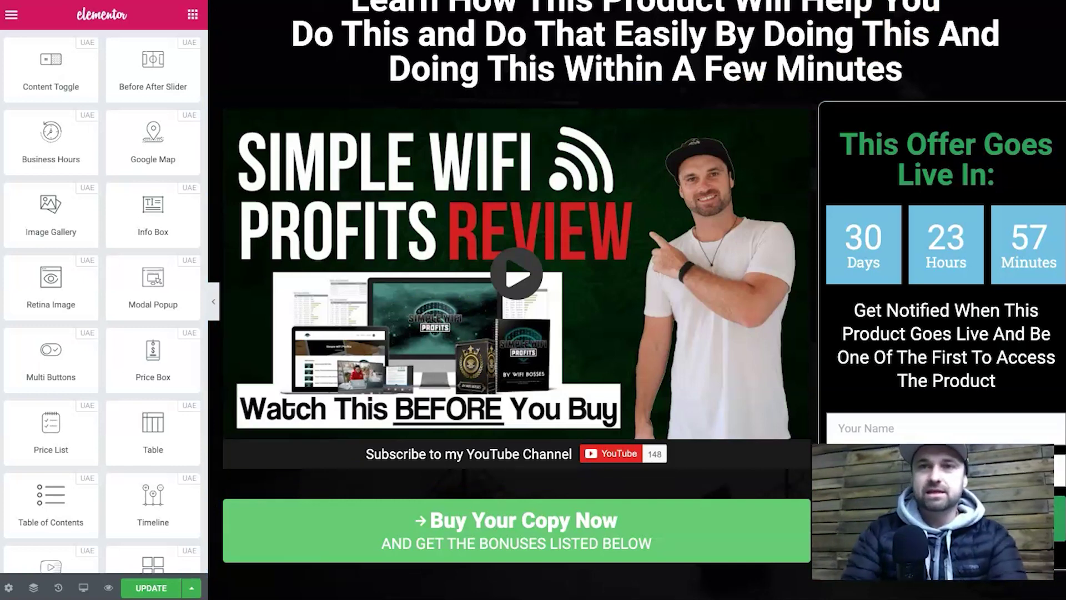
# - Search the web for bloggingx, open the BloggingX site and examine the animated heading and portrait on its homepage
pyautogui.write('bloggingx')
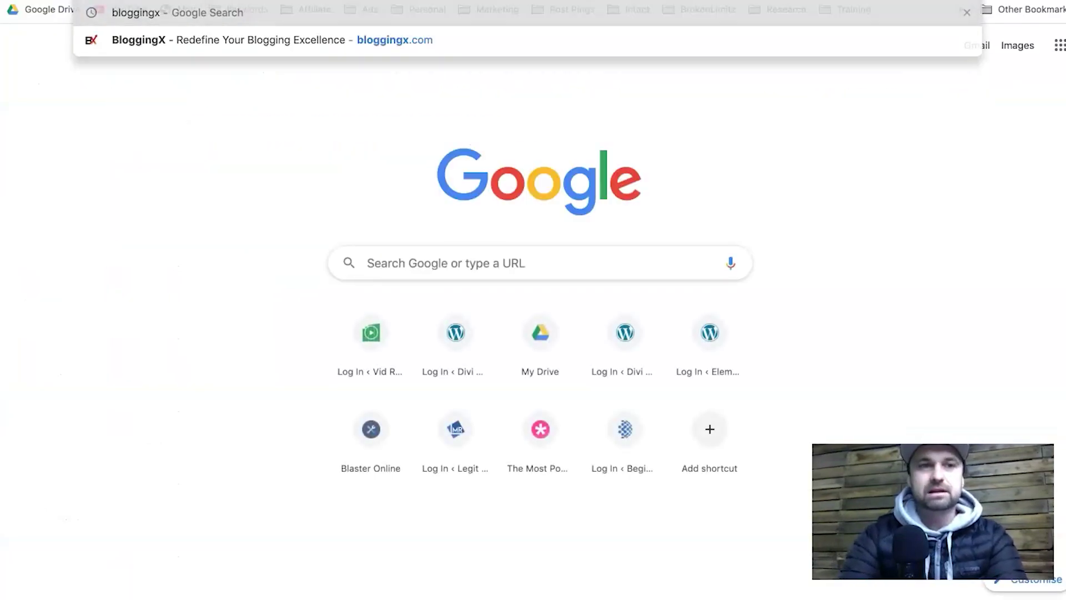
pyautogui.press('Return')
pyautogui.click(231, 141)
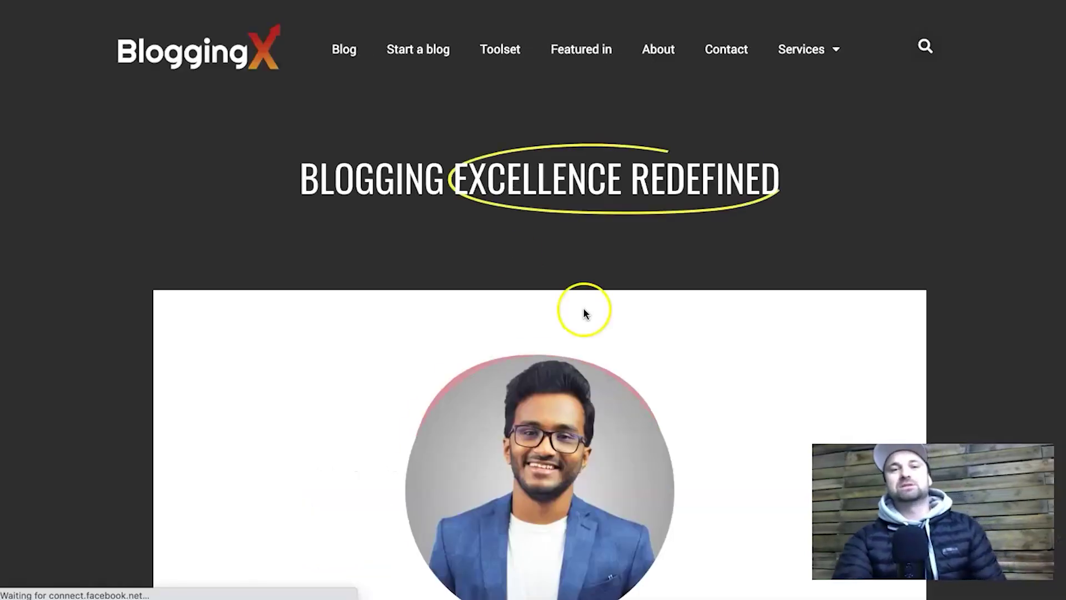
pyautogui.scroll(-2, 500, 317)
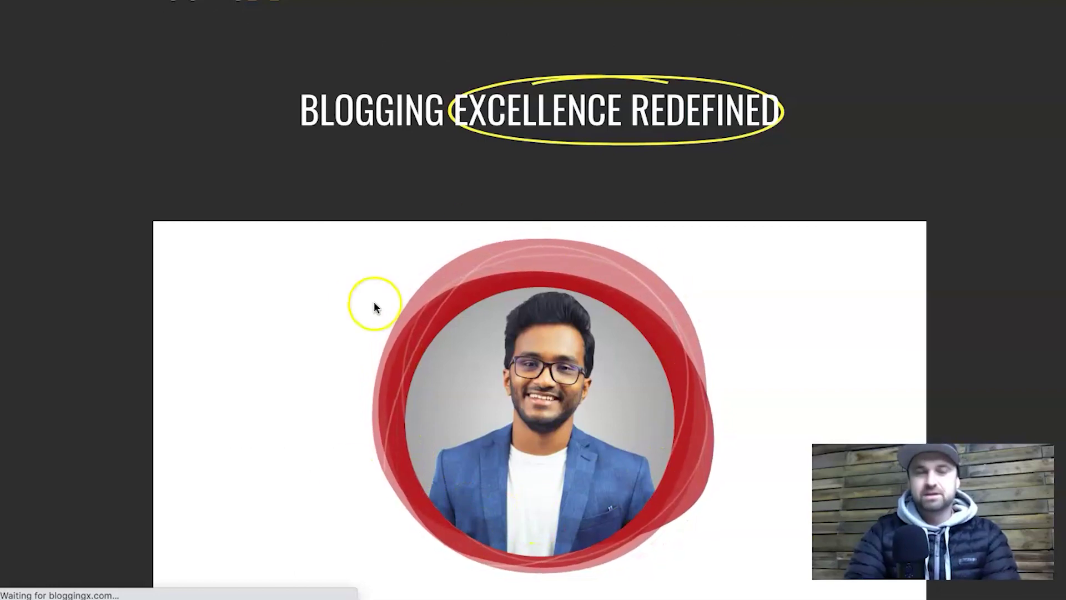
pyautogui.scroll(2, 374, 304)
pyautogui.scroll(-2, 374, 304)
pyautogui.scroll(2, 374, 304)
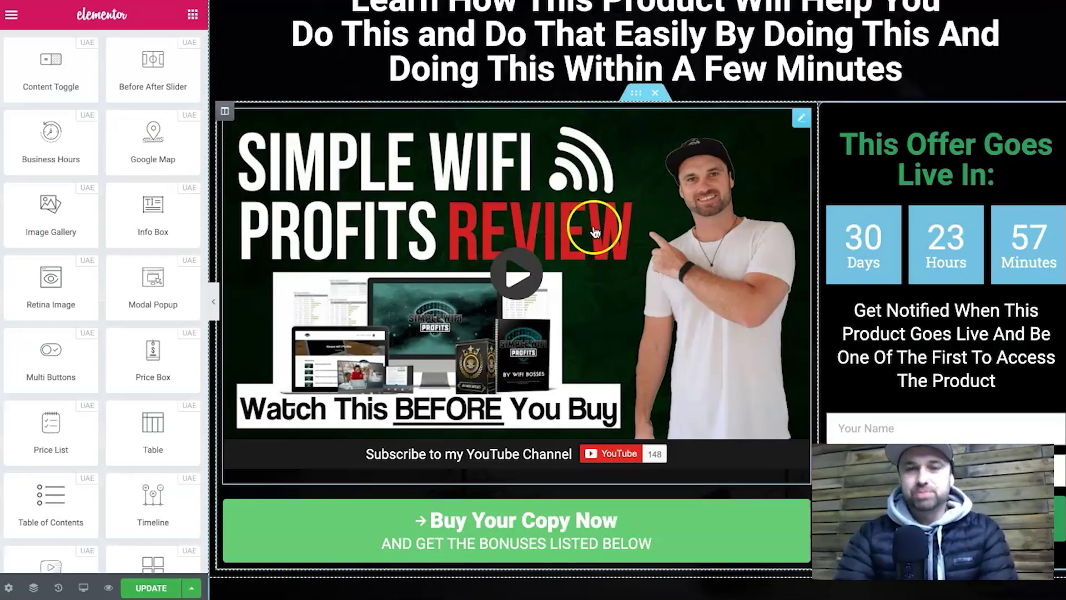
# - Switch to the Elementor pricing page and compare the Free, Personal, Plus and Expert plans
pyautogui.scroll(2, 440, 76)
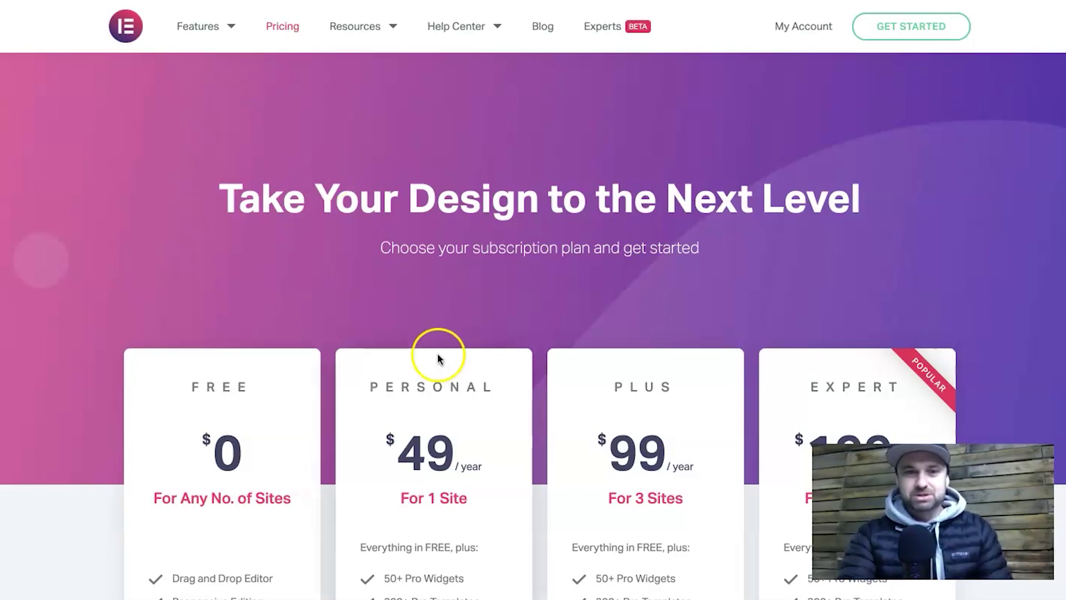
pyautogui.scroll(-2, 439, 356)
pyautogui.scroll(-1, 460, 316)
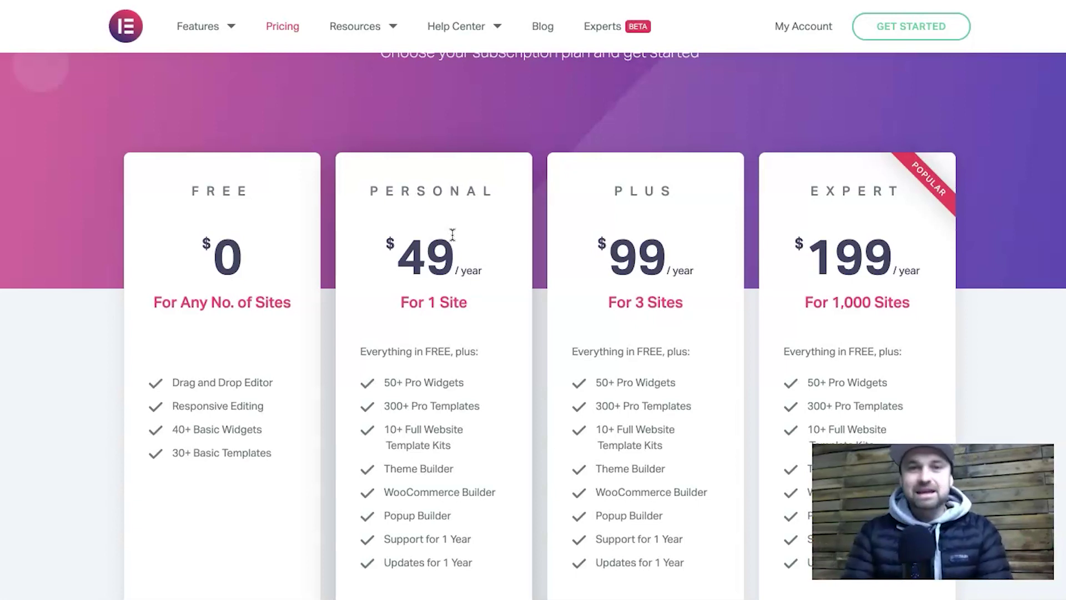
pyautogui.scroll(3, 452, 235)
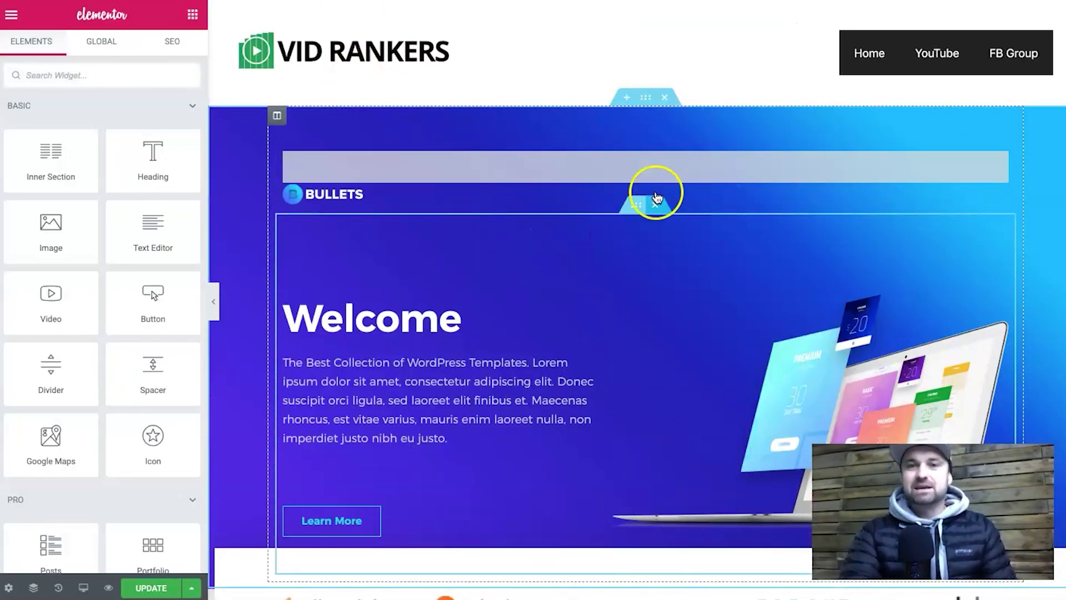
# - Open the template library from a new section above the Welcome banner, view the ready-made pages, and close it
pyautogui.click(626, 97)
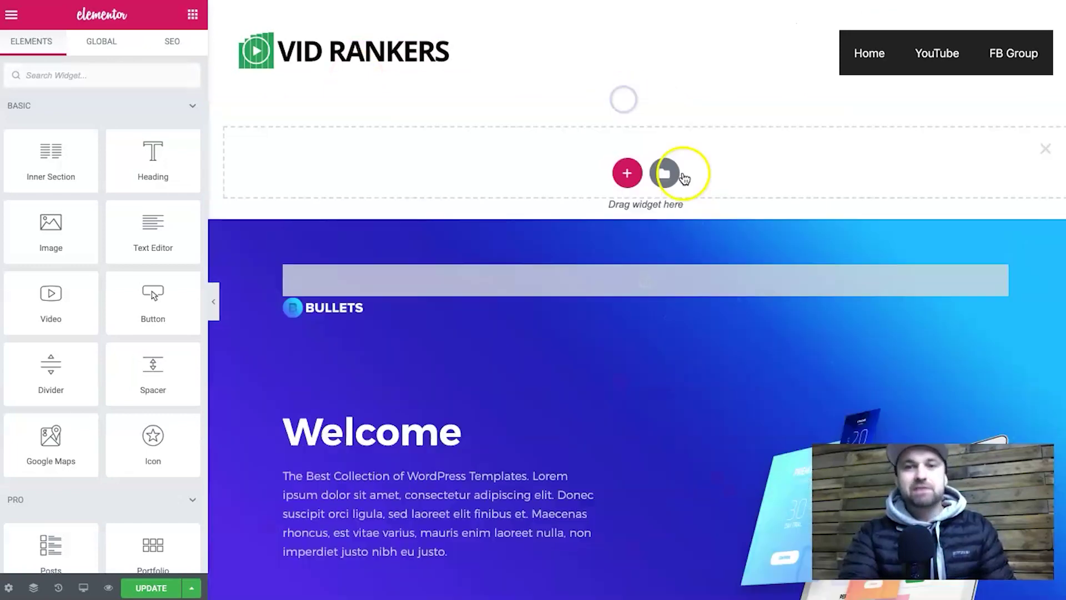
pyautogui.click(664, 177)
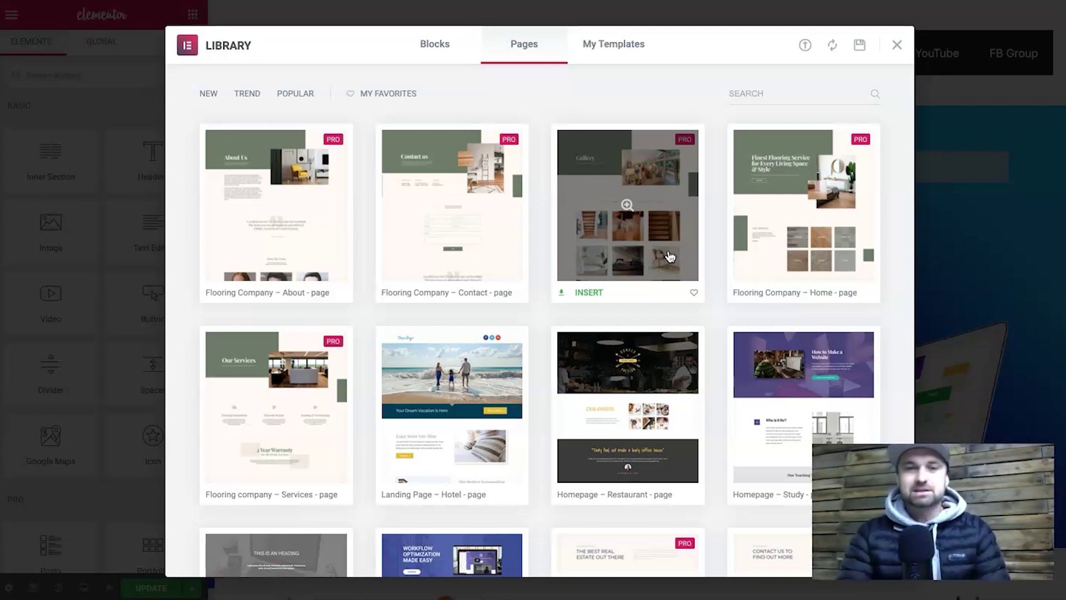
pyautogui.click(896, 45)
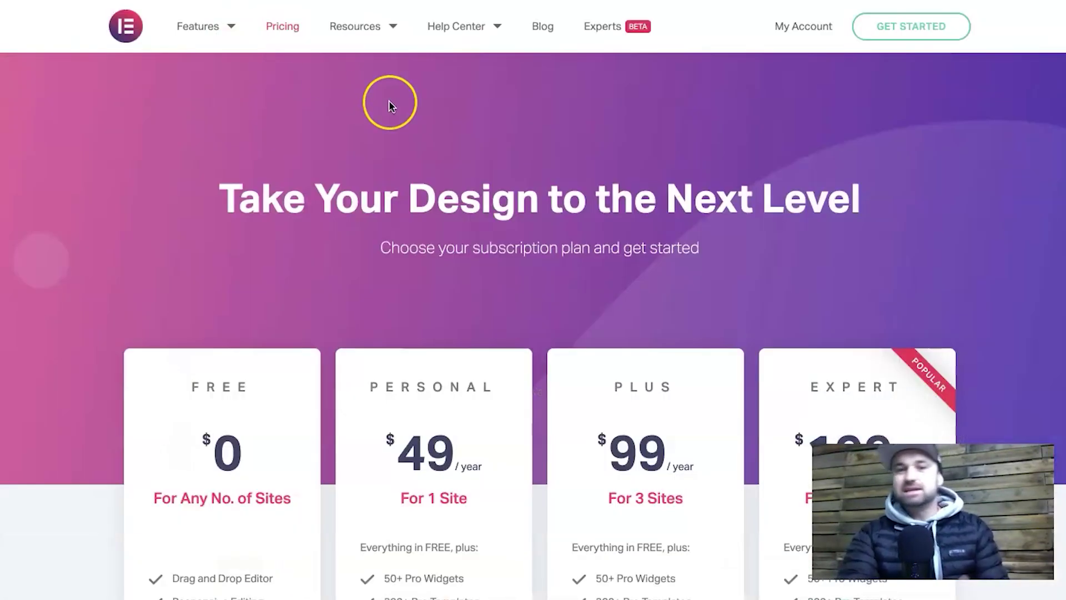
# - Return to the Elementor pricing page and examine the features listed under each subscription plan
pyautogui.scroll(-4, 389, 105)
pyautogui.scroll(-1, 390, 105)
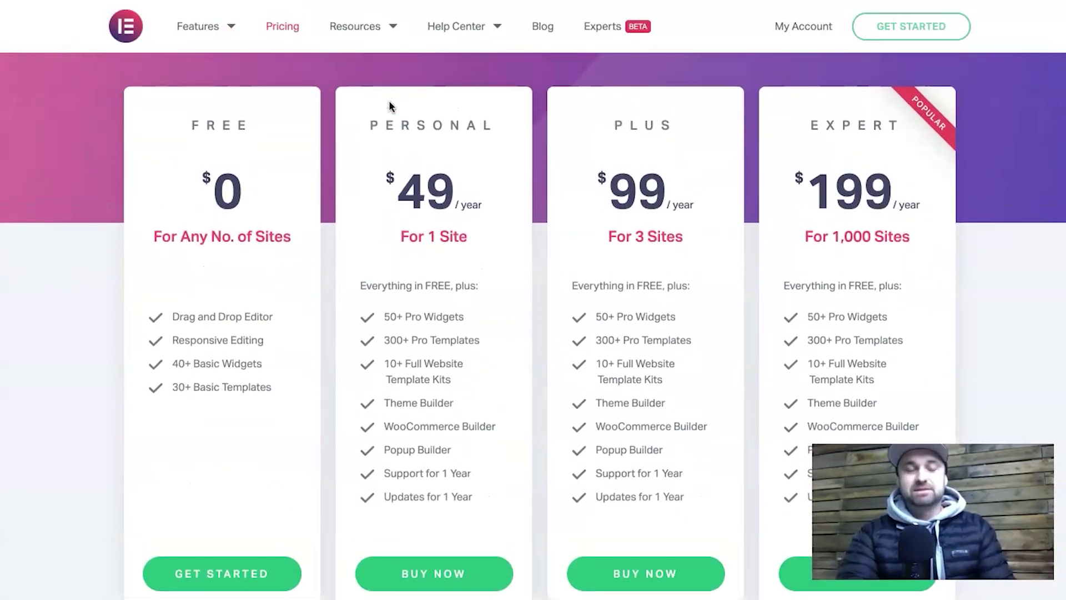